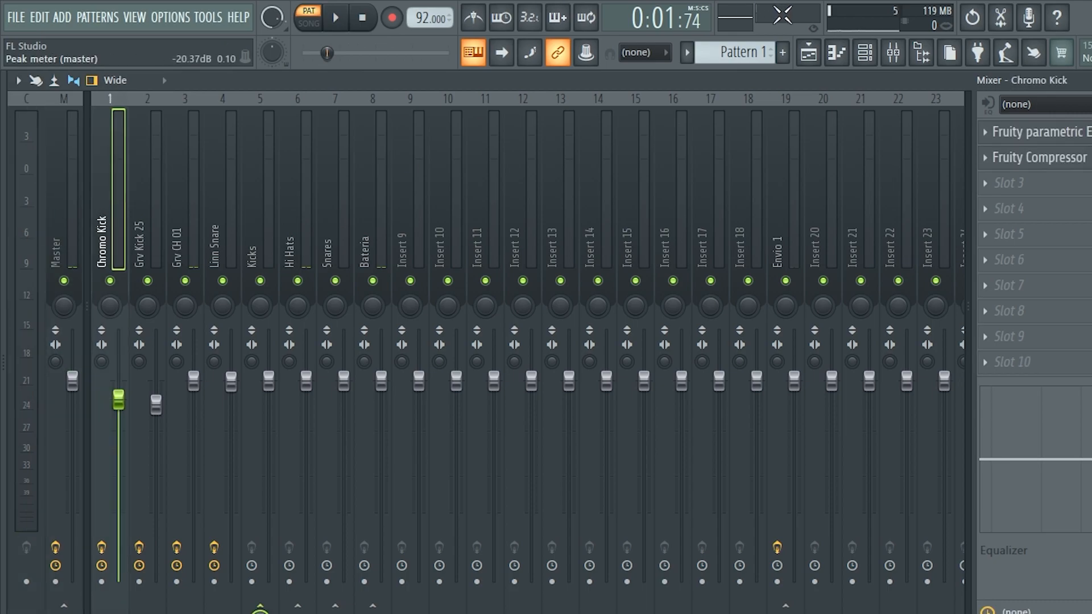
# Step: Add a Harmless synth channel to the channel rack and load its "A kind of Pipe FG" preset
pyautogui.click(809, 52)
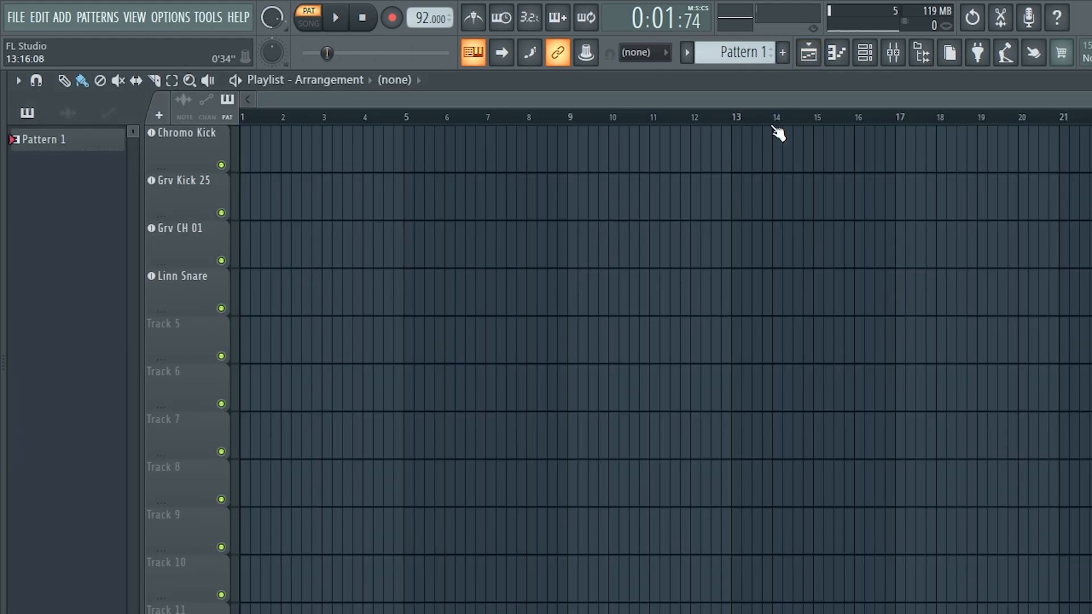
pyautogui.click(865, 53)
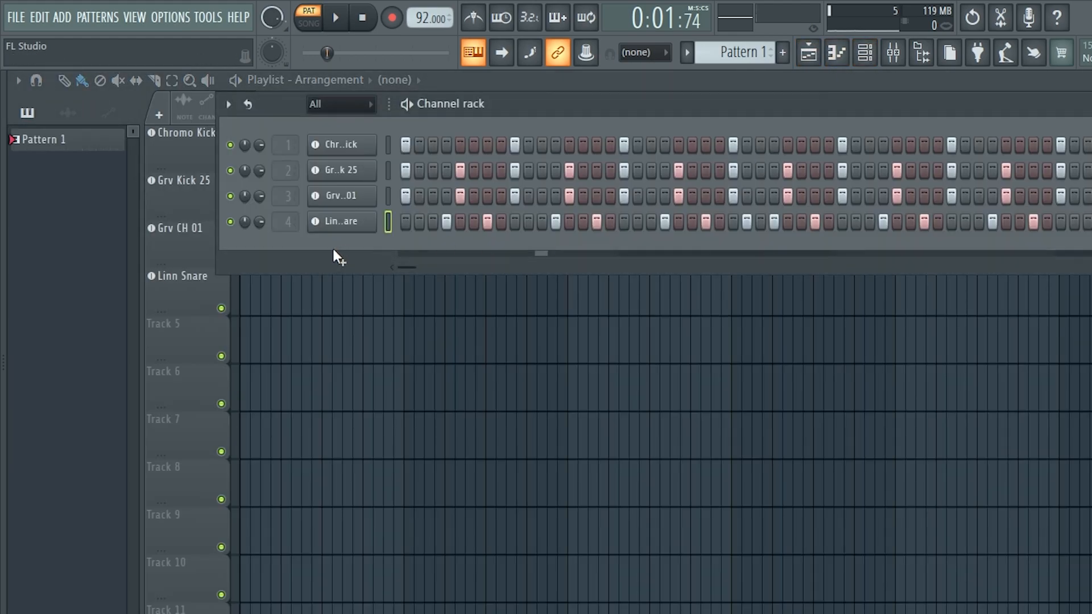
pyautogui.click(335, 253)
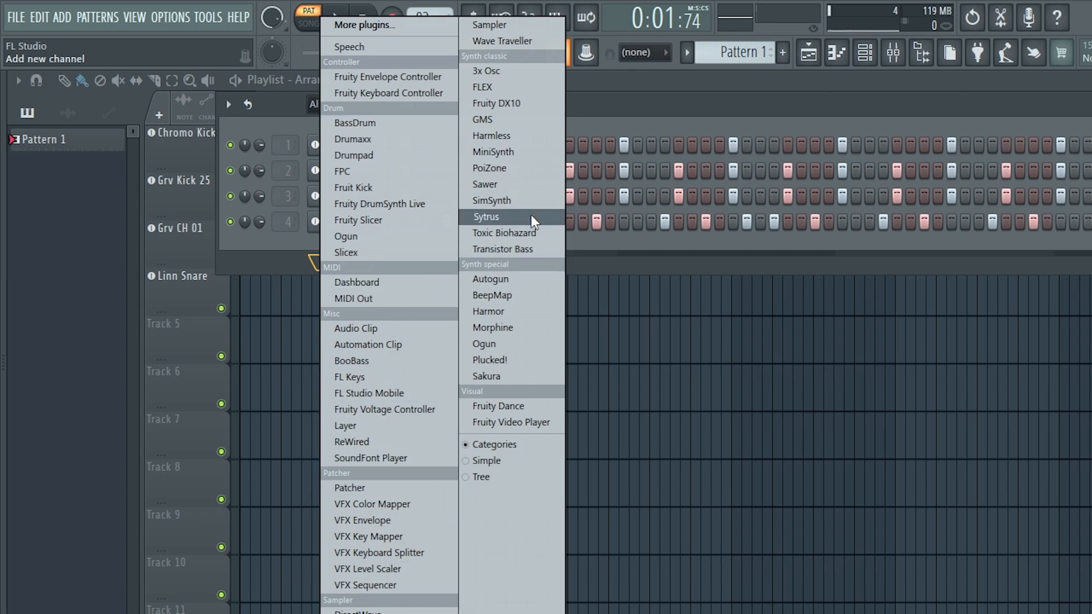
pyautogui.click(524, 135)
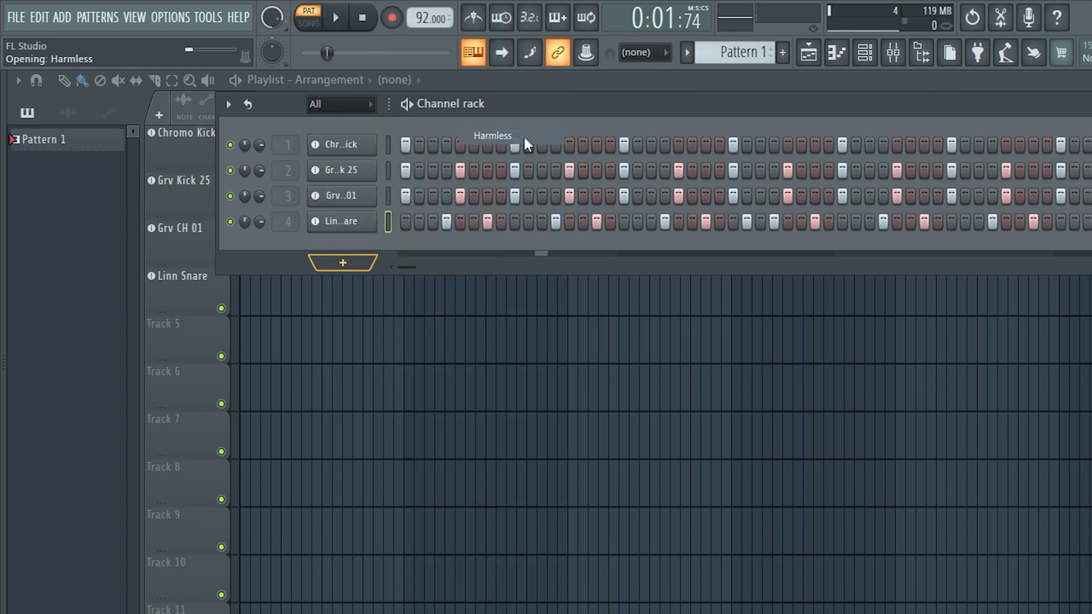
pyautogui.click(684, 158)
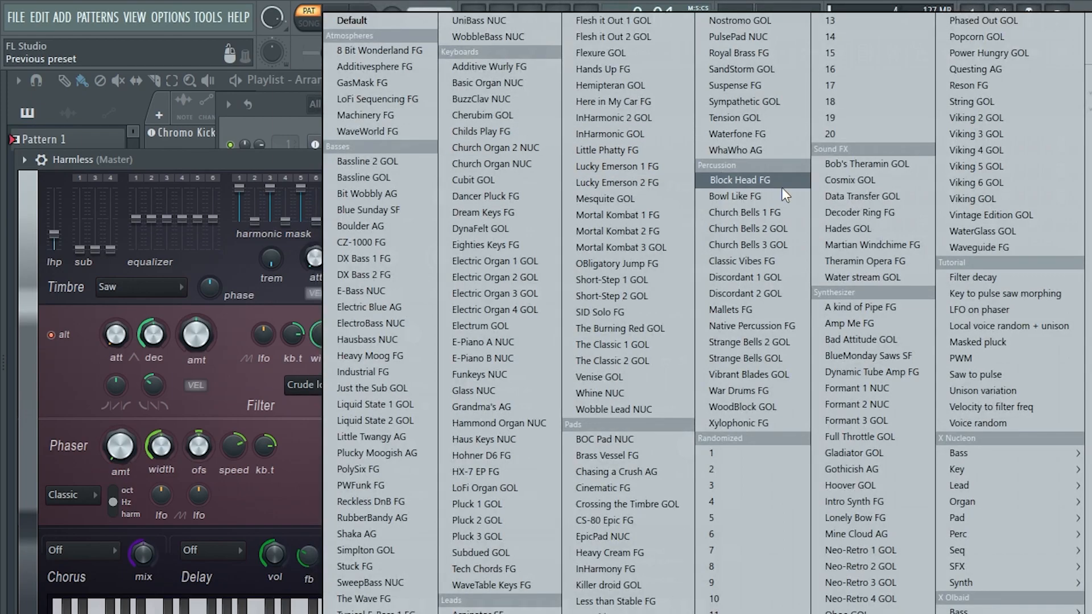
pyautogui.click(889, 313)
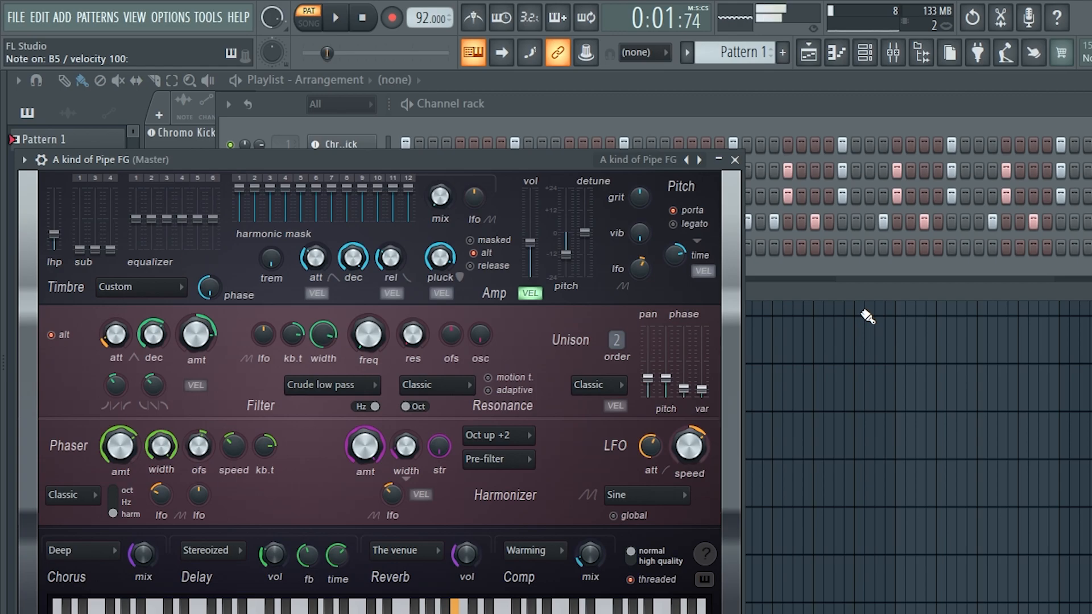
# Step: Open the piano roll for the "A kind of Pipe FG" channel and create Pattern 2
pyautogui.click(807, 276)
pyautogui.rightClick(340, 258)
pyautogui.click(393, 245)
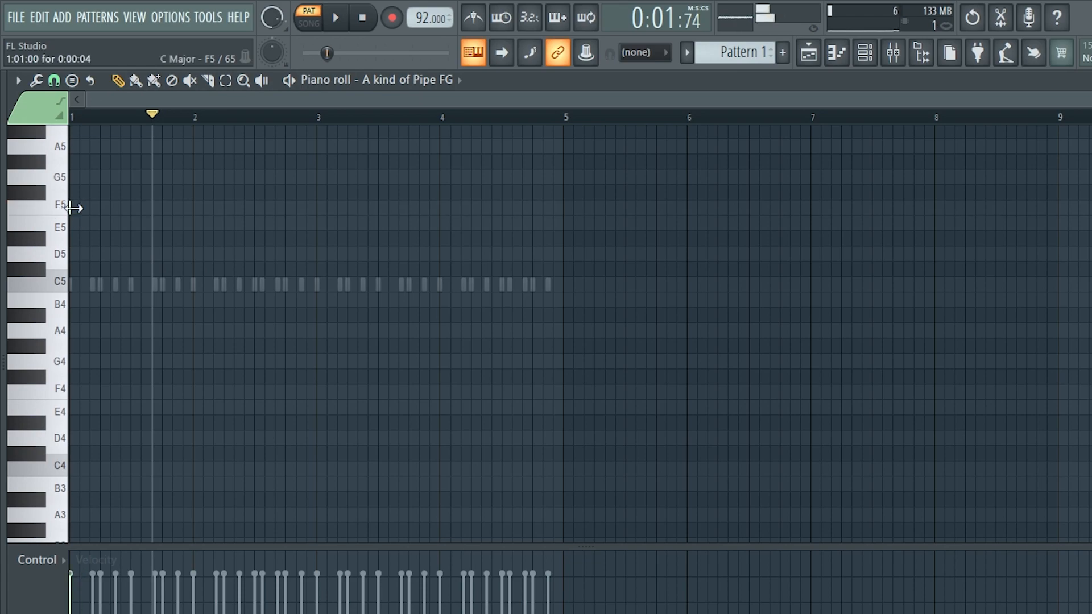
pyautogui.click(785, 54)
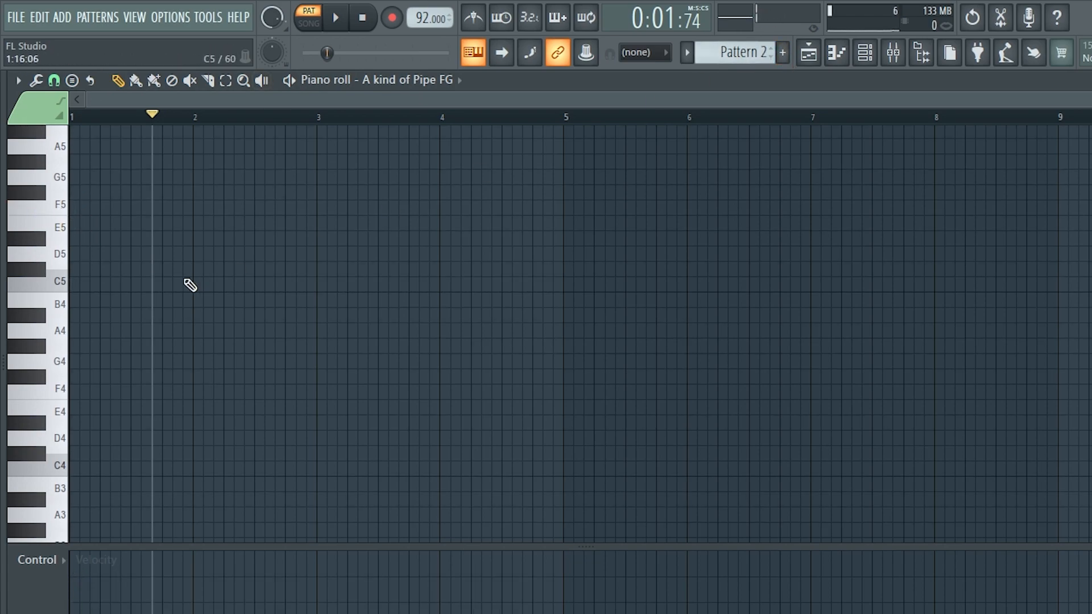
# Step: Place a short F5 note at the very start of bar 1 in the piano roll
pyautogui.click(78, 201)
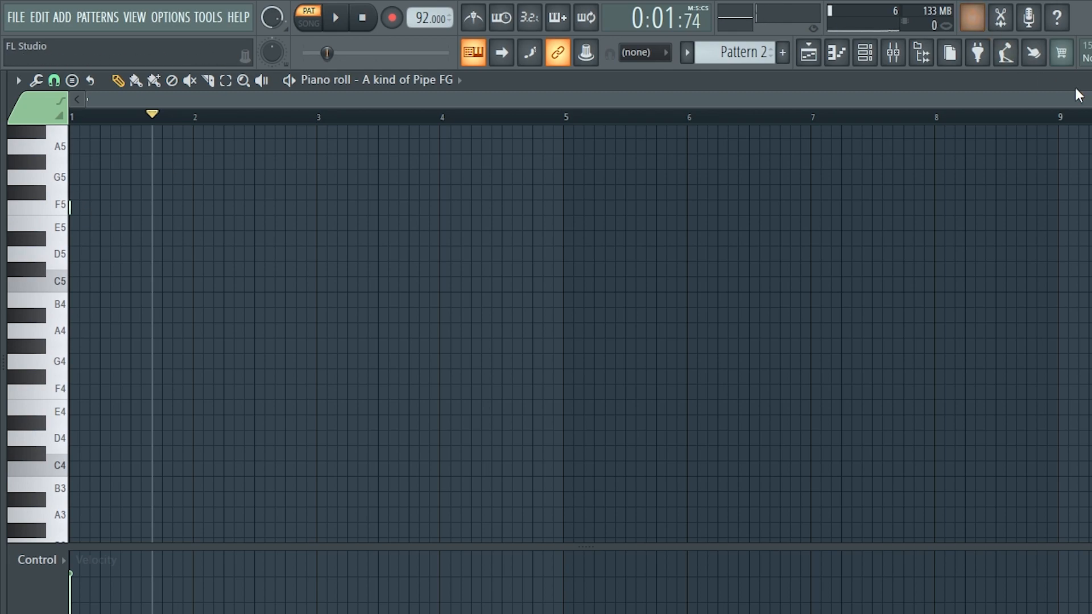
pyautogui.moveTo(1089, 99); pyautogui.dragTo(622, 102)
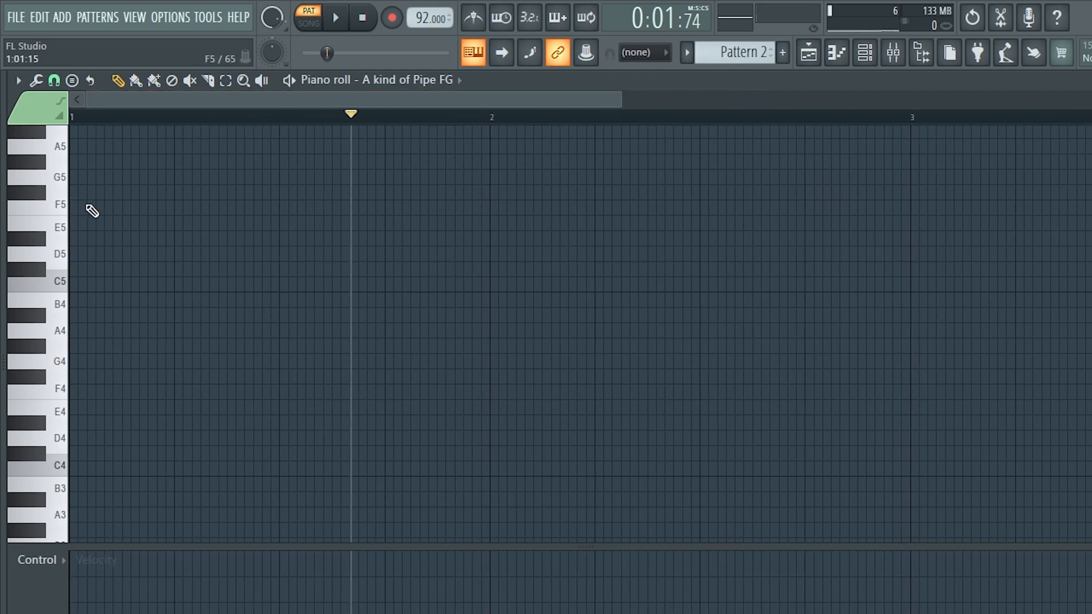
pyautogui.click(72, 207)
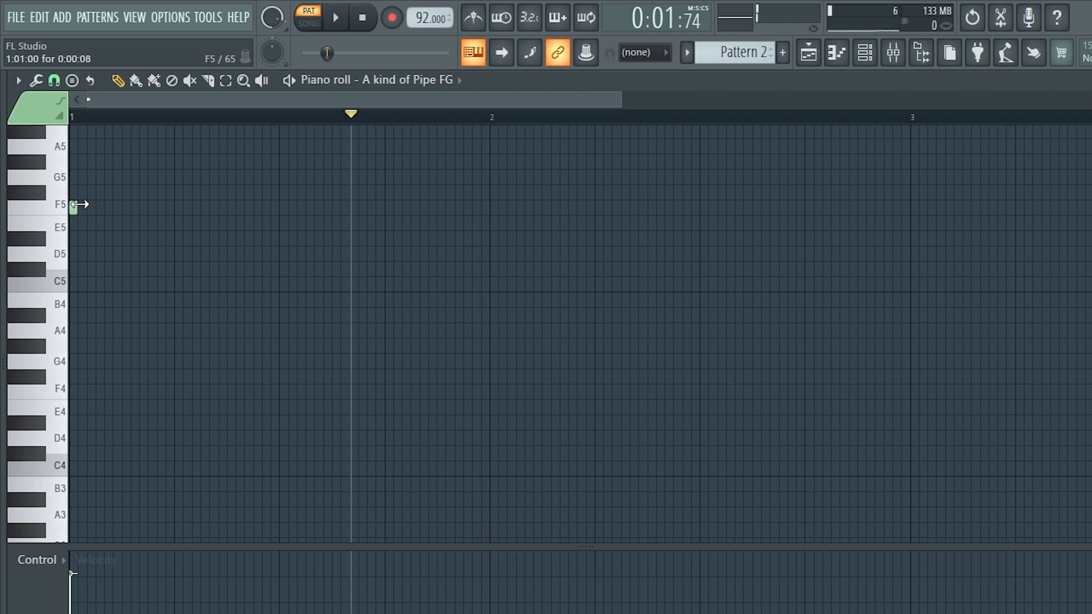
# Step: Set the main snap to Line and the piano roll snap to 1/6 step
pyautogui.moveTo(622, 99); pyautogui.dragTo(801, 114)
pyautogui.click(654, 52)
pyautogui.click(659, 70)
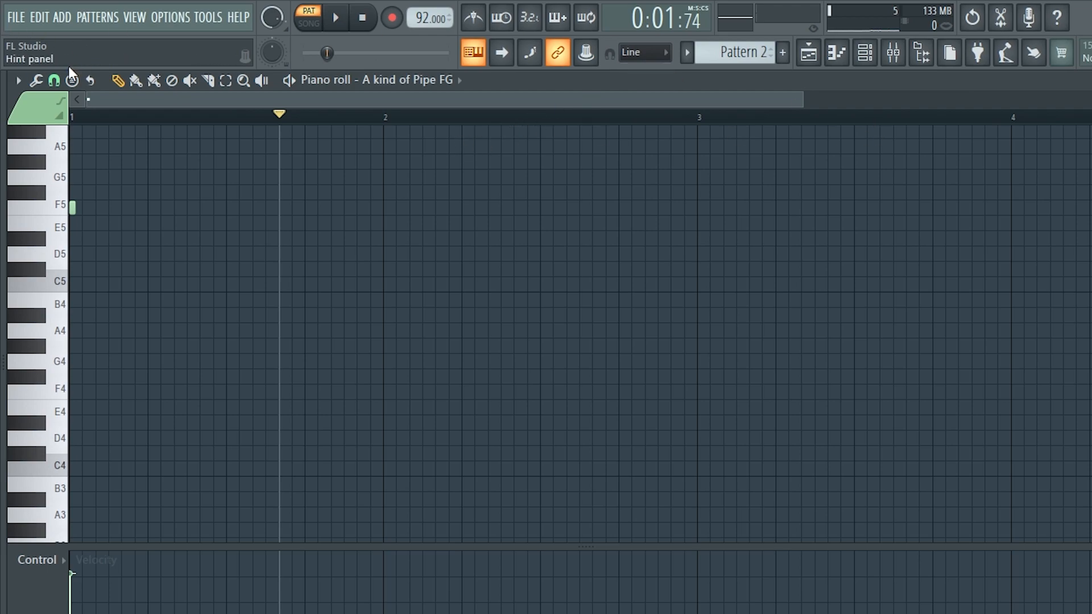
pyautogui.click(56, 78)
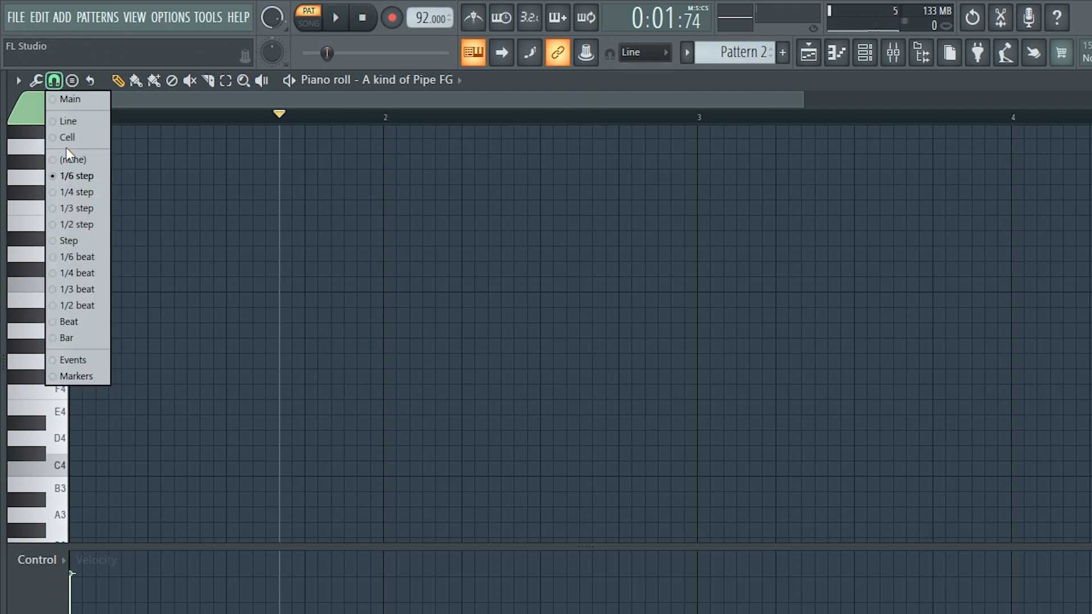
pyautogui.click(104, 176)
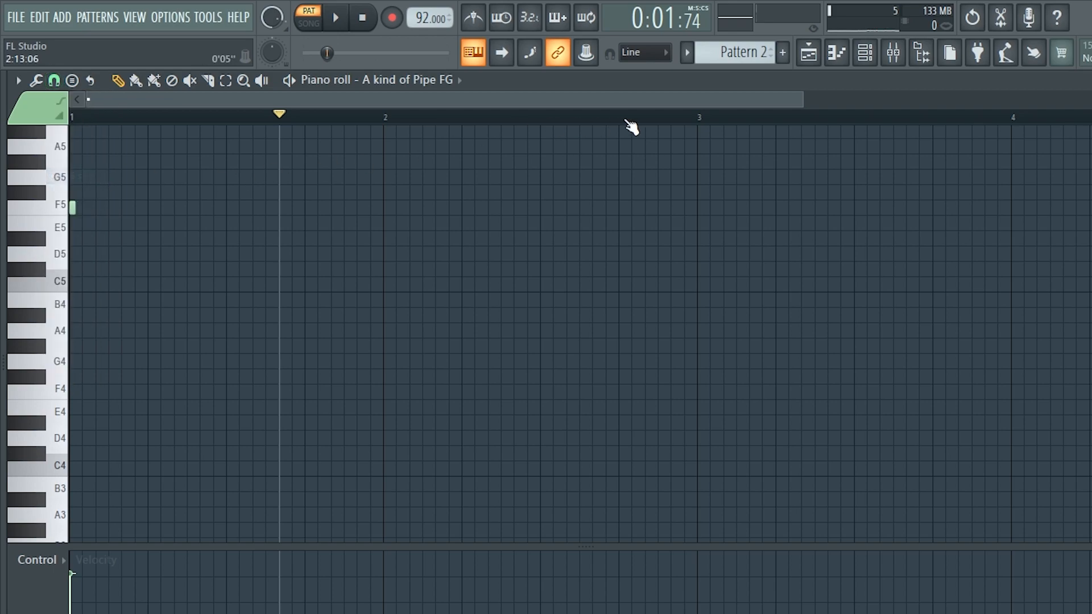
# Step: Lengthen the opening F5 note to 0:00:16 and audition it in pattern mode from the beginning
pyautogui.moveTo(799, 108); pyautogui.dragTo(567, 119)
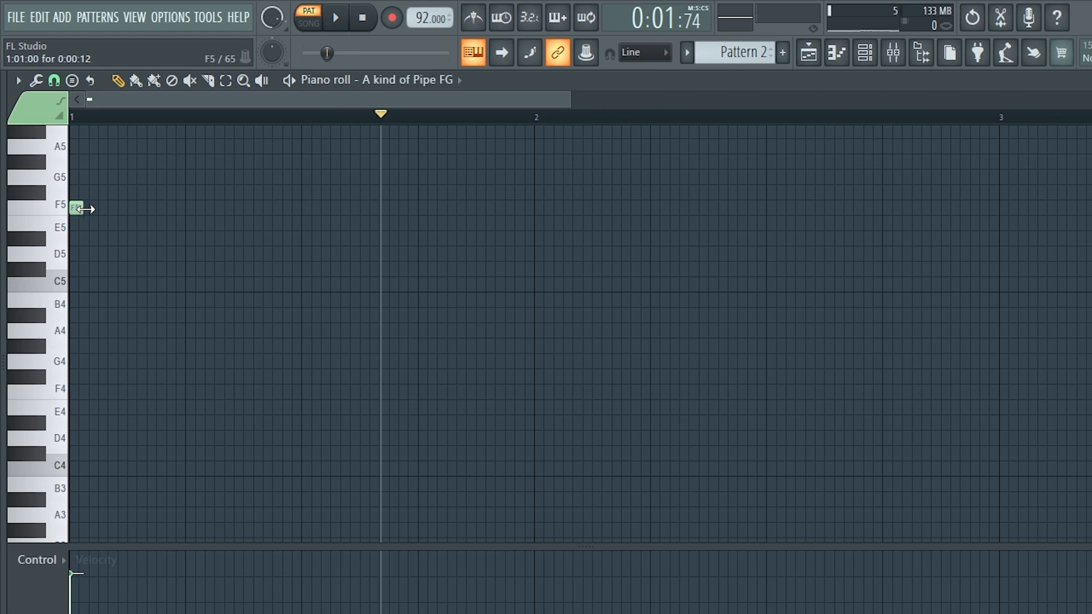
pyautogui.scroll(1, 92, 214)
pyautogui.press('space')
pyautogui.press('space')
pyautogui.press('space')
pyautogui.click(362, 17)
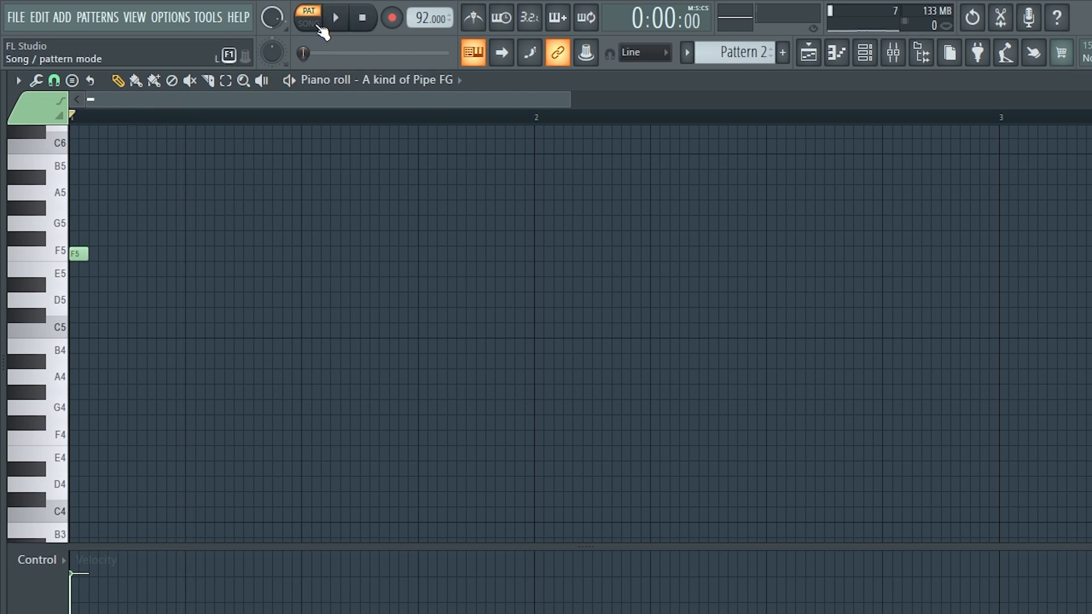
pyautogui.click(323, 24)
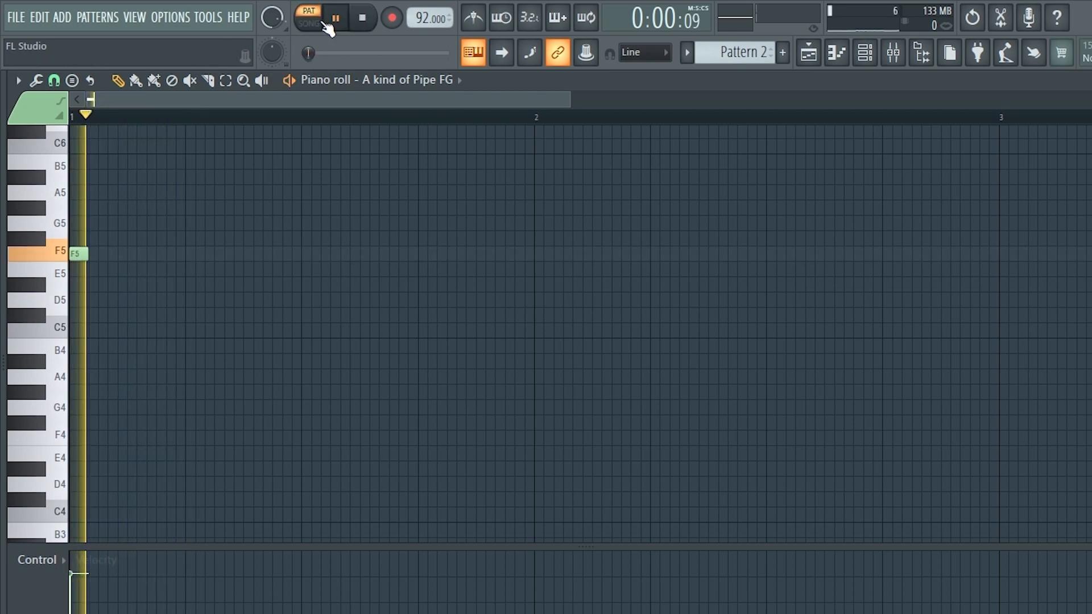
pyautogui.press('space')
# Step: Delete a trial second F5 at step 3 and lengthen the opening F5 note to 0:01:08
pyautogui.click(131, 253)
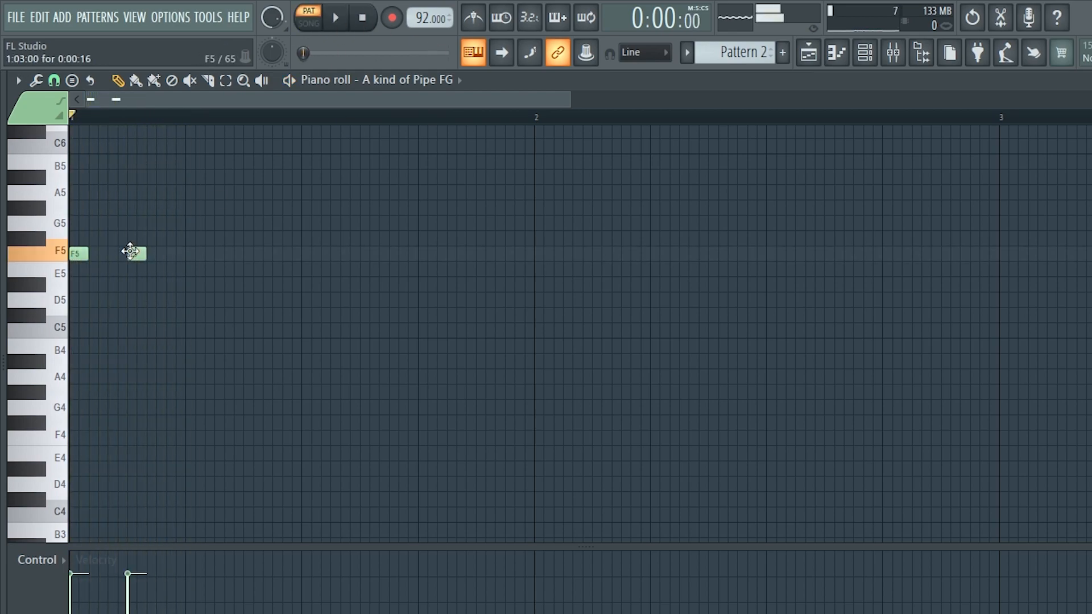
pyautogui.rightClick(130, 252)
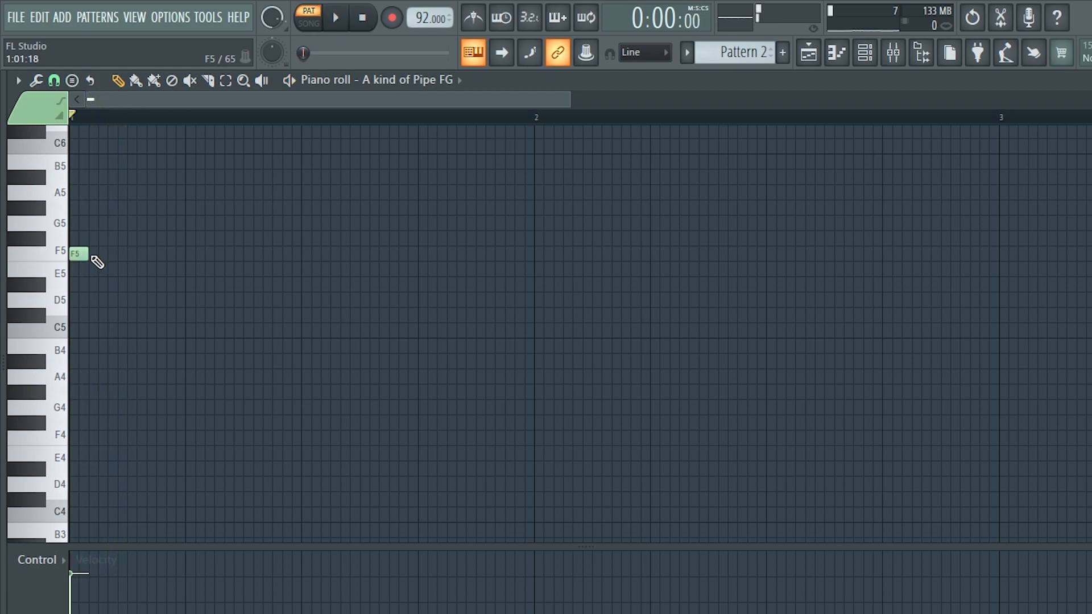
pyautogui.press('space')
pyautogui.press('space')
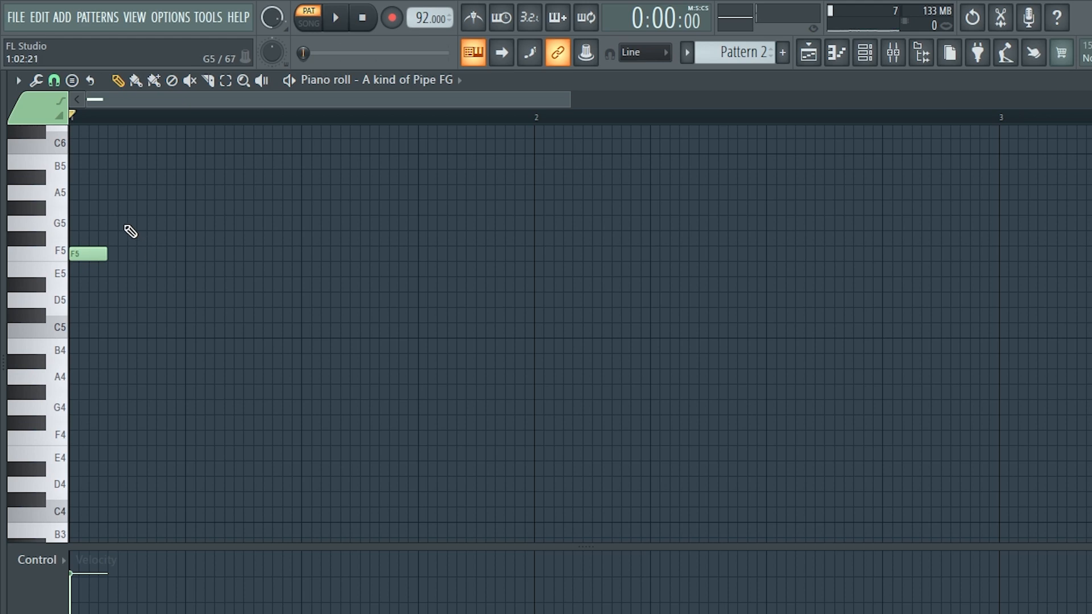
# Step: Add G#5 at step 3, F5 at step 5 and C6 at step 7 of bar 1, auditioning the melody
pyautogui.click(126, 209)
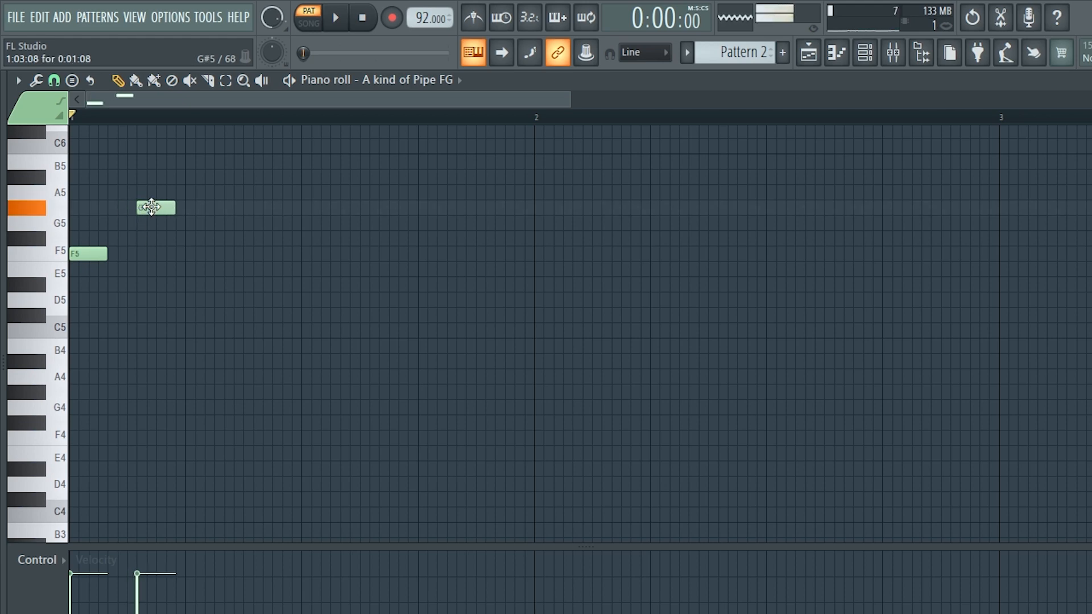
pyautogui.press('space')
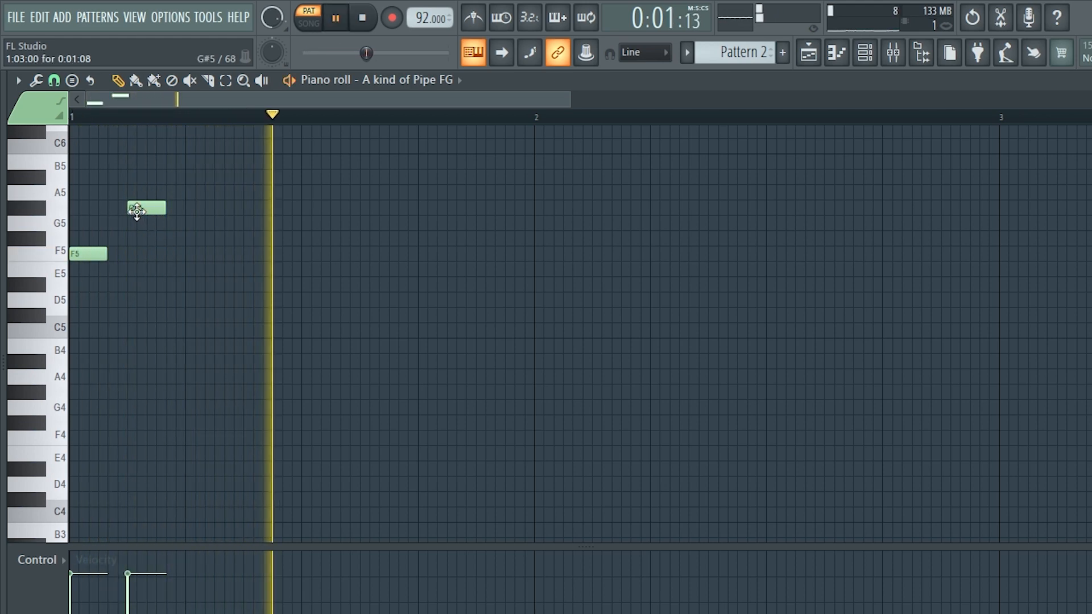
pyautogui.press('space')
pyautogui.click(186, 253)
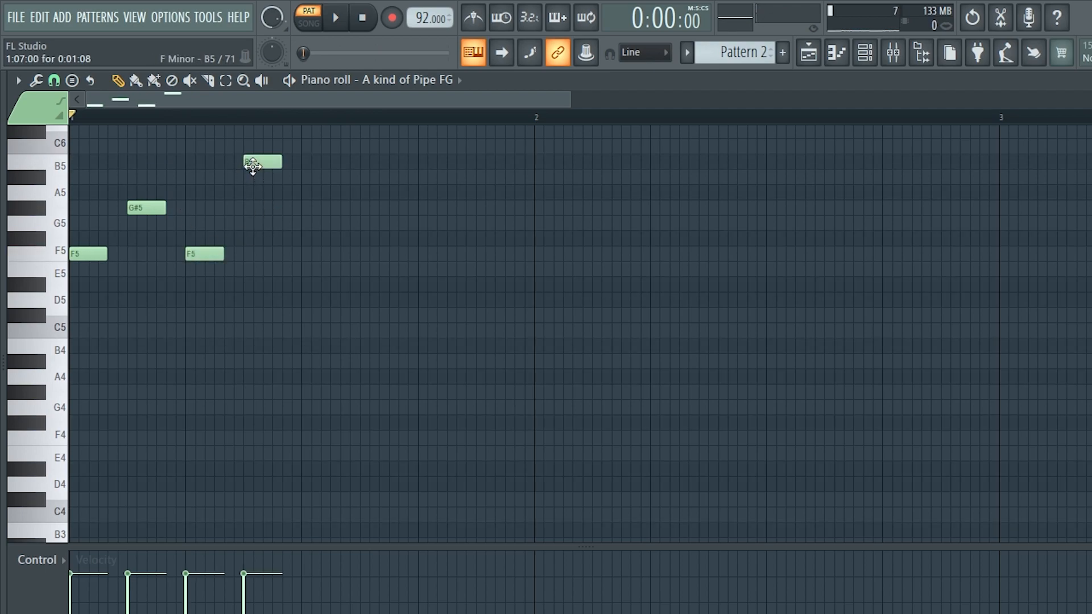
pyautogui.moveTo(253, 165); pyautogui.dragTo(252, 146)
pyautogui.press('space')
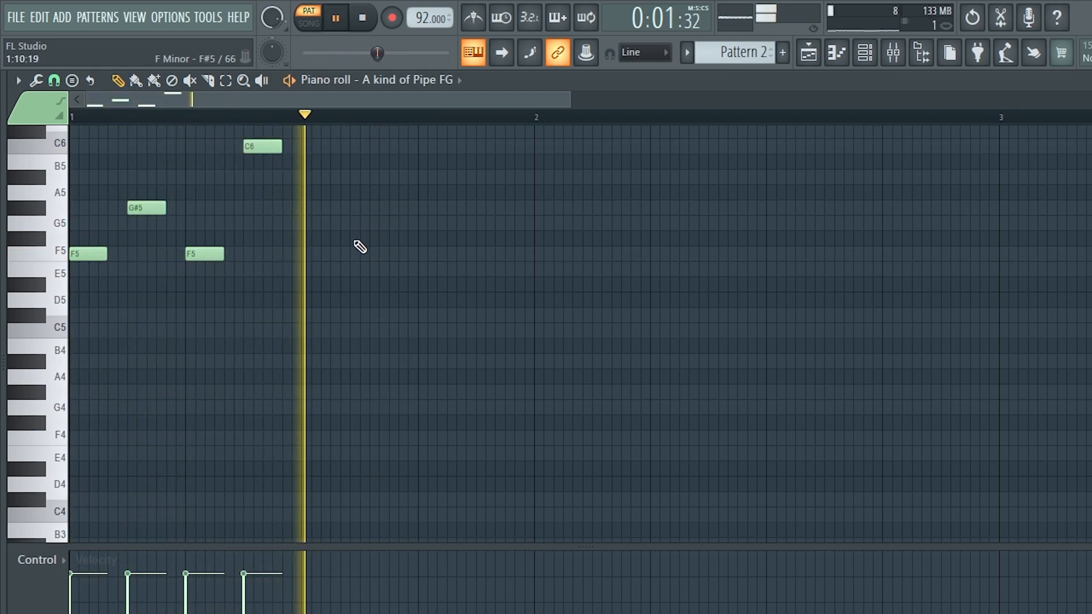
pyautogui.press('space')
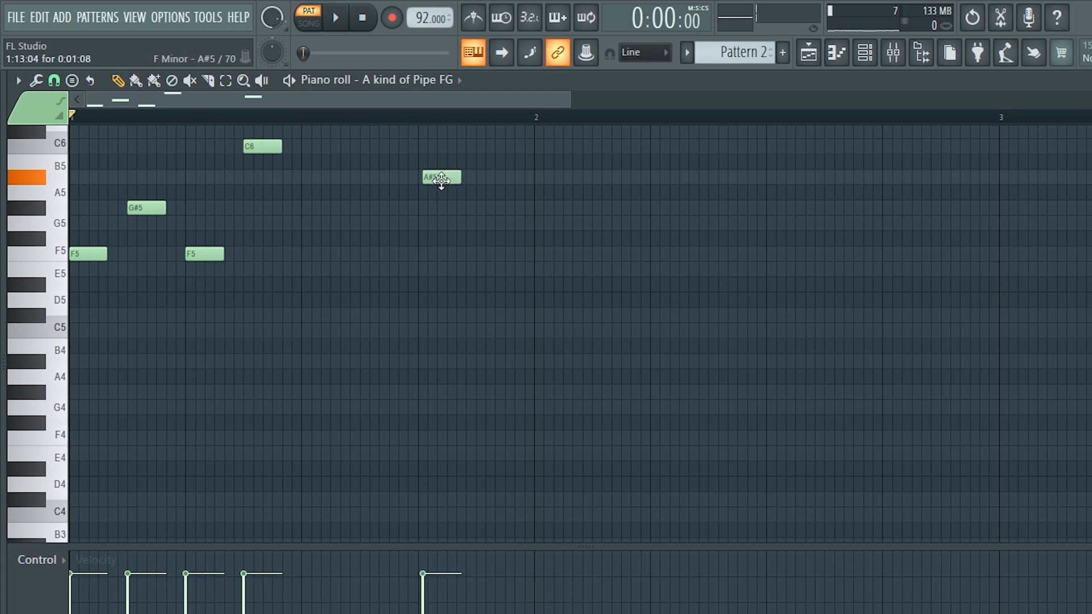
# Step: Finish bar 1 with A#5 at step 13 and G#5 at step 15, and play the phrase back
pyautogui.press('space')
pyautogui.click(479, 209)
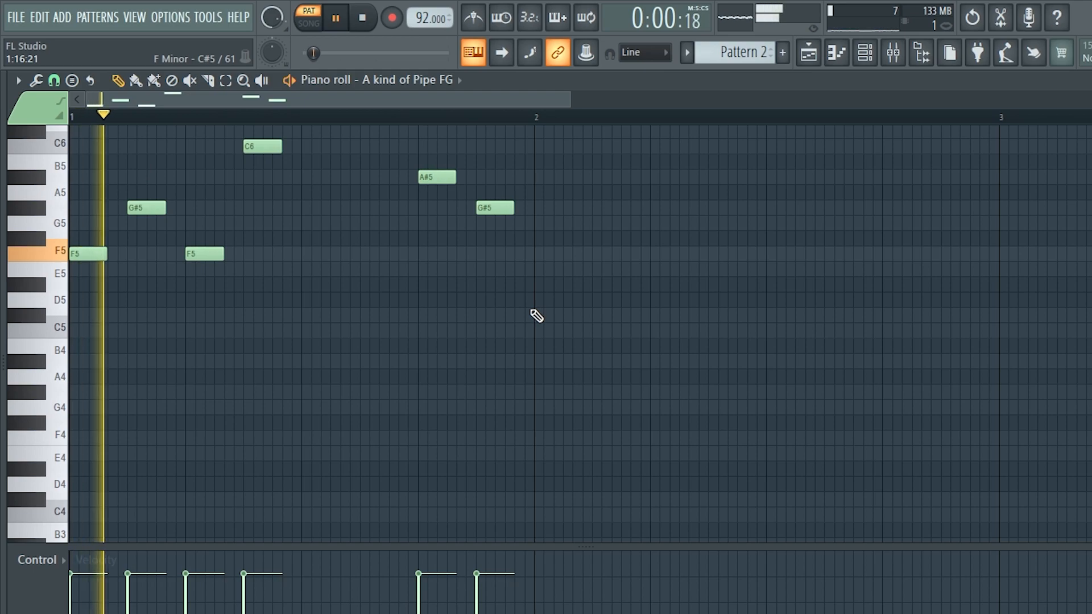
pyautogui.scroll(2, 492, 321)
pyautogui.scroll(2, 491, 322)
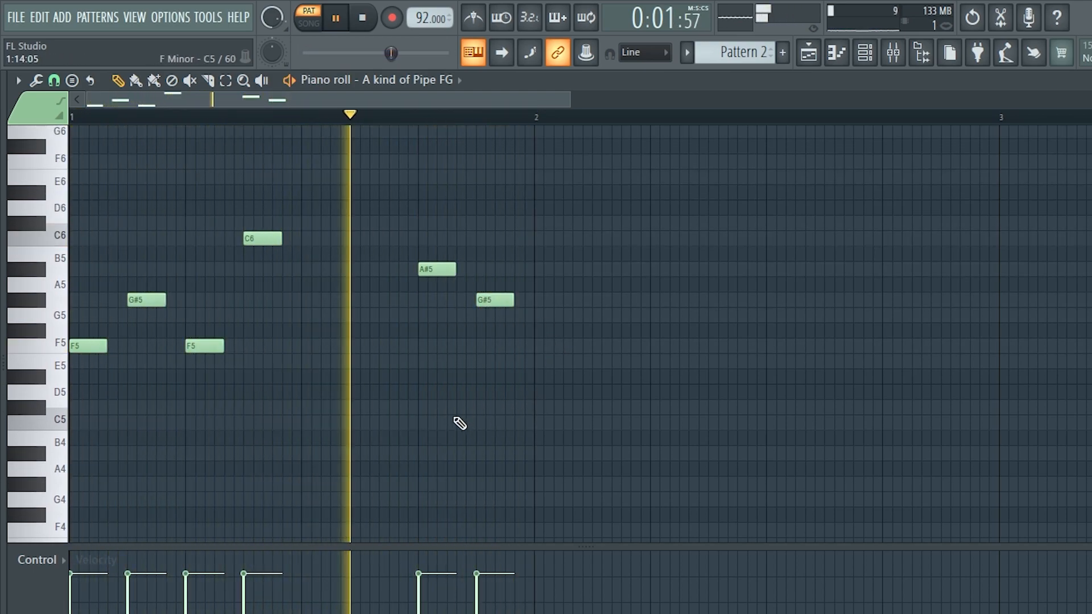
pyautogui.press('space')
# Step: Start bar 2 with F5 at step 1 and G#5 at step 3, and audition the pattern
pyautogui.click(544, 316)
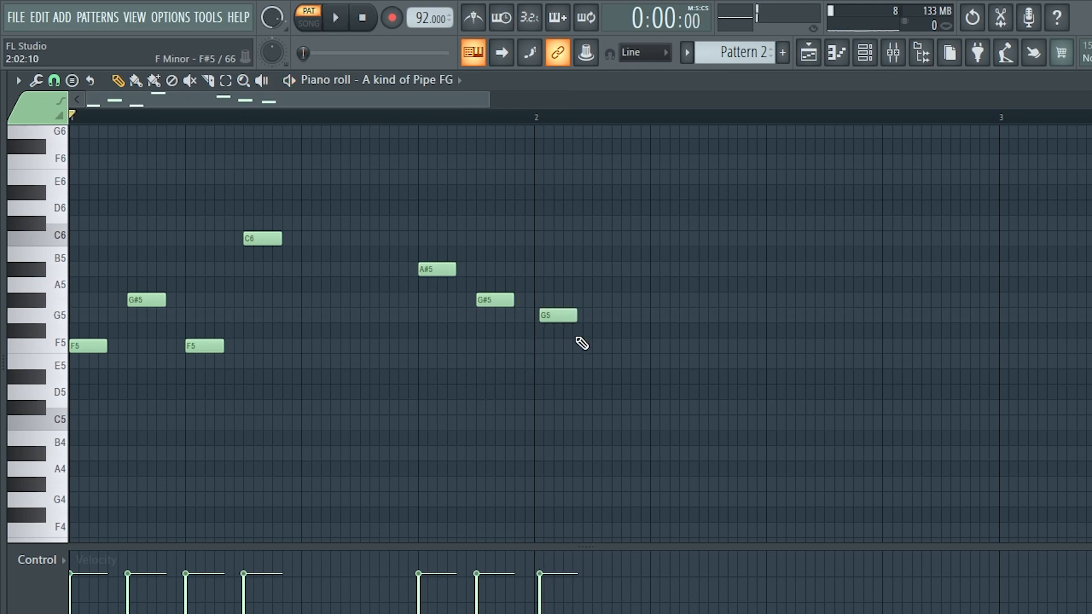
pyautogui.moveTo(556, 320); pyautogui.dragTo(550, 348)
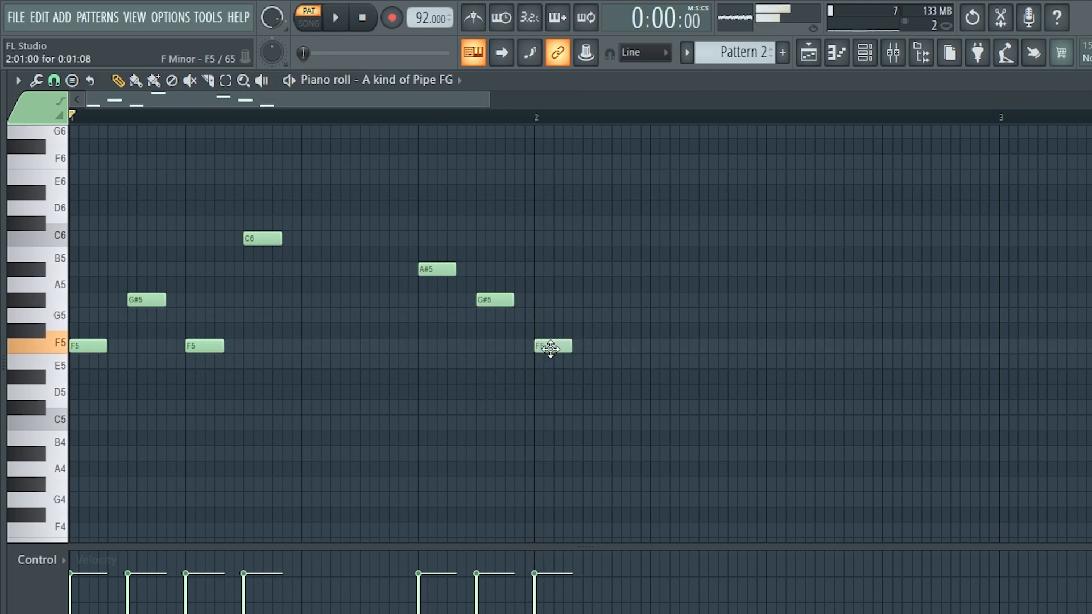
pyautogui.moveTo(603, 301); pyautogui.dragTo(620, 314)
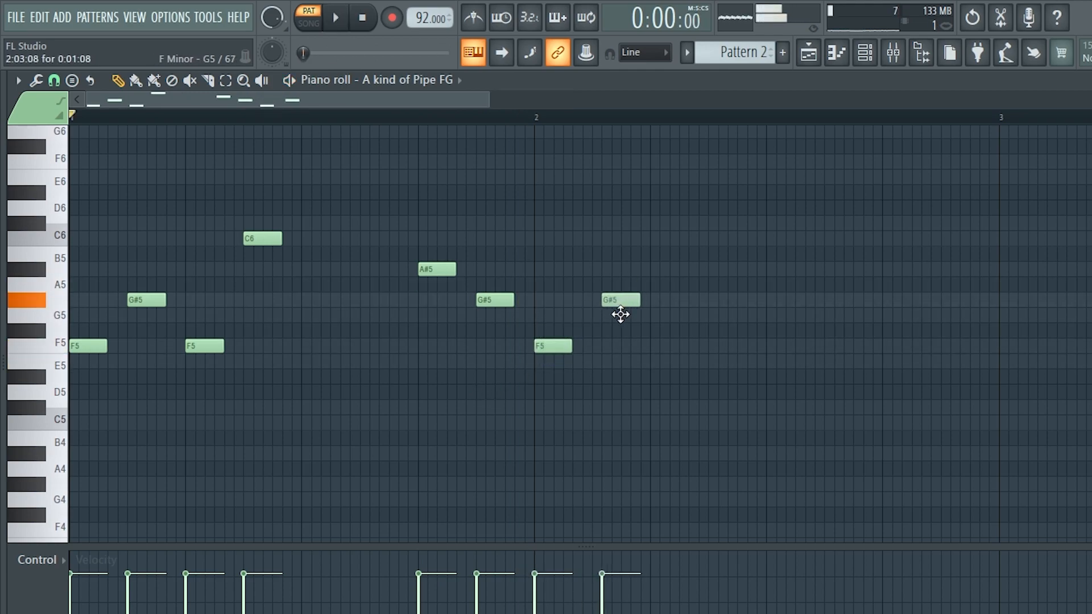
pyautogui.press('space')
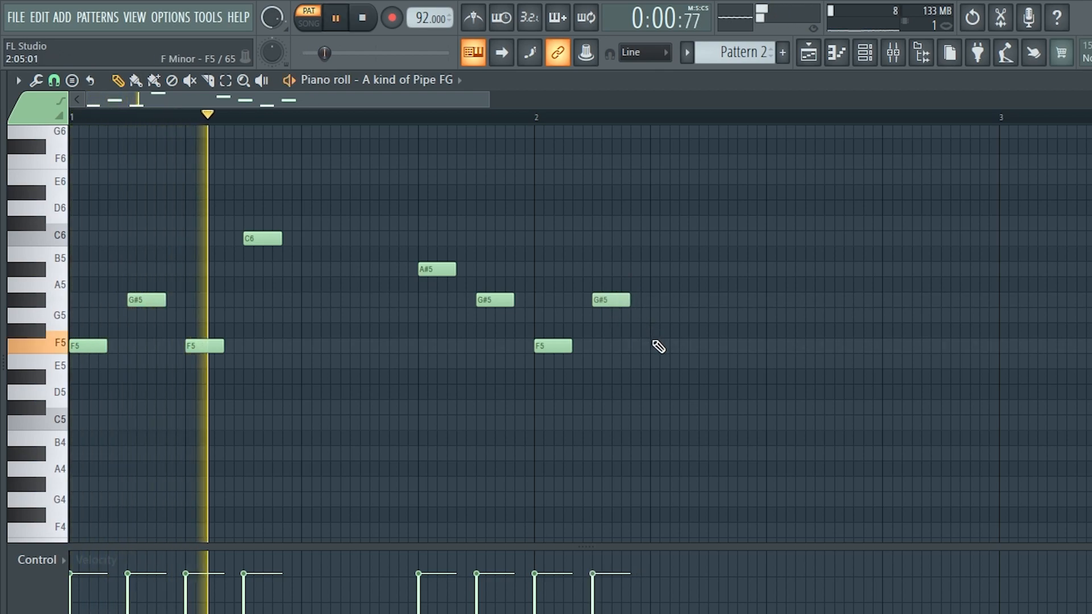
# Step: Continue bar 2 with F5 at step 5, C6 just after step 7, A#5 at step 11 and G5 at step 13
pyautogui.click(653, 347)
pyautogui.click(730, 237)
pyautogui.press('space')
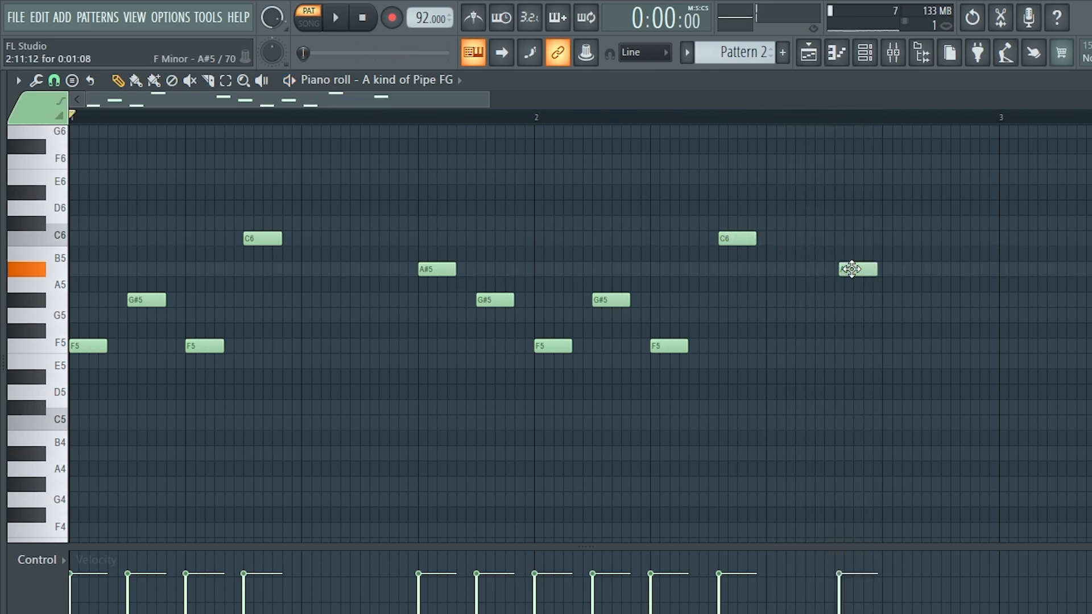
pyautogui.click(886, 316)
pyautogui.press('space')
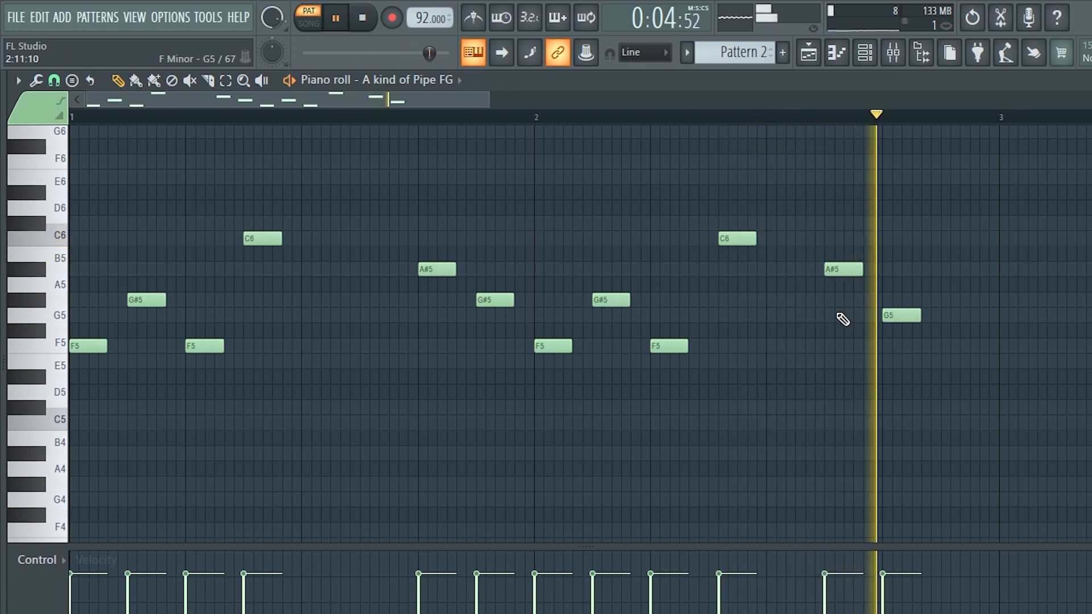
# Step: Move bar 2's C6 note to step 7 and lower the final note at step 13 to E5
pyautogui.moveTo(726, 237); pyautogui.dragTo(724, 237)
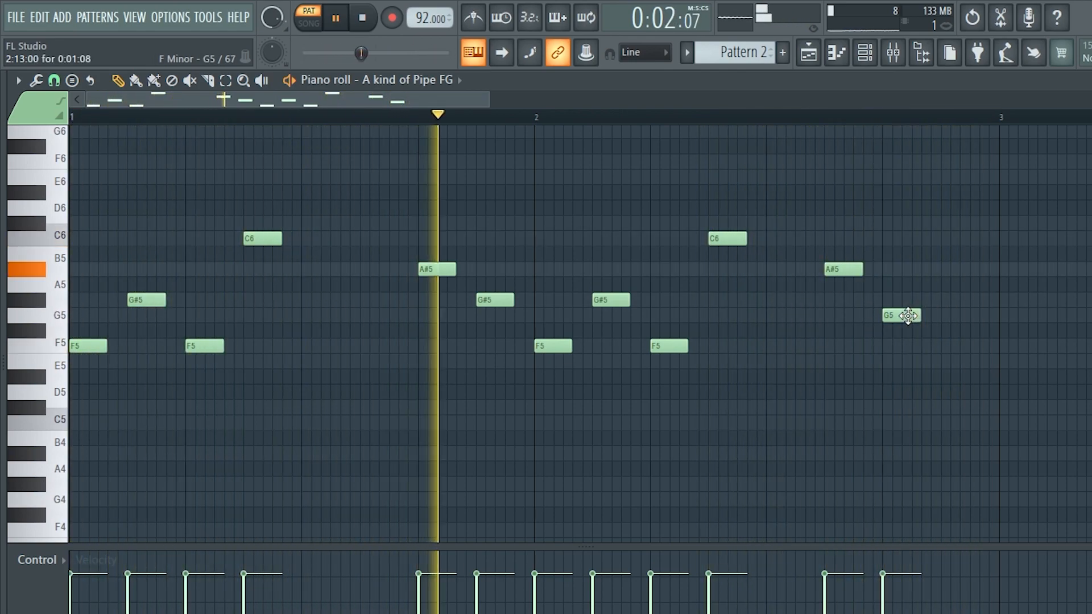
pyautogui.moveTo(907, 305); pyautogui.dragTo(898, 359)
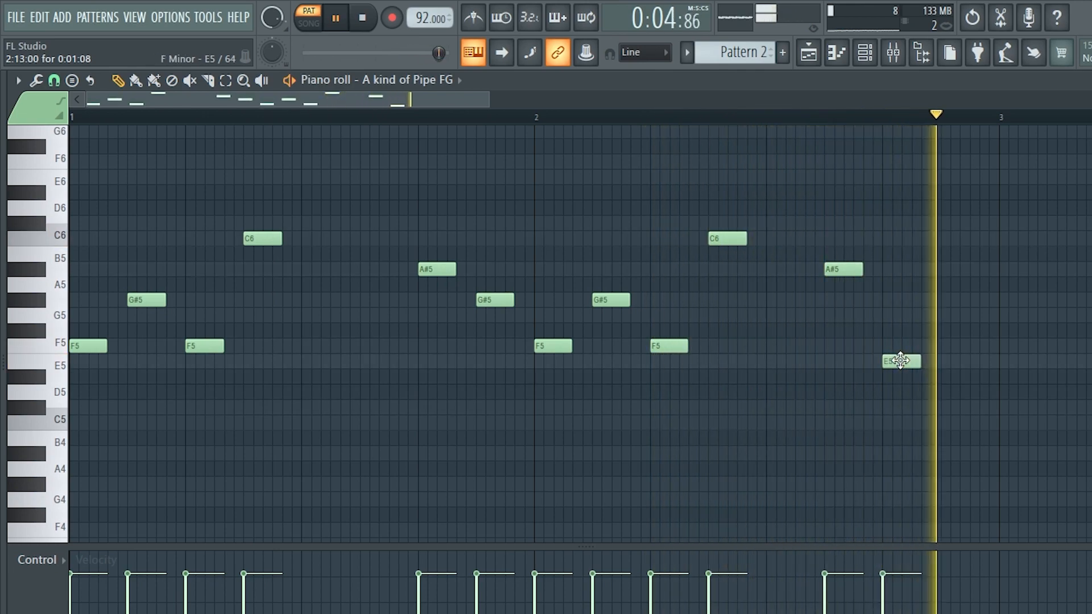
# Step: Complete bar 2 of the melody with an E5 note at step 15
pyautogui.click(945, 361)
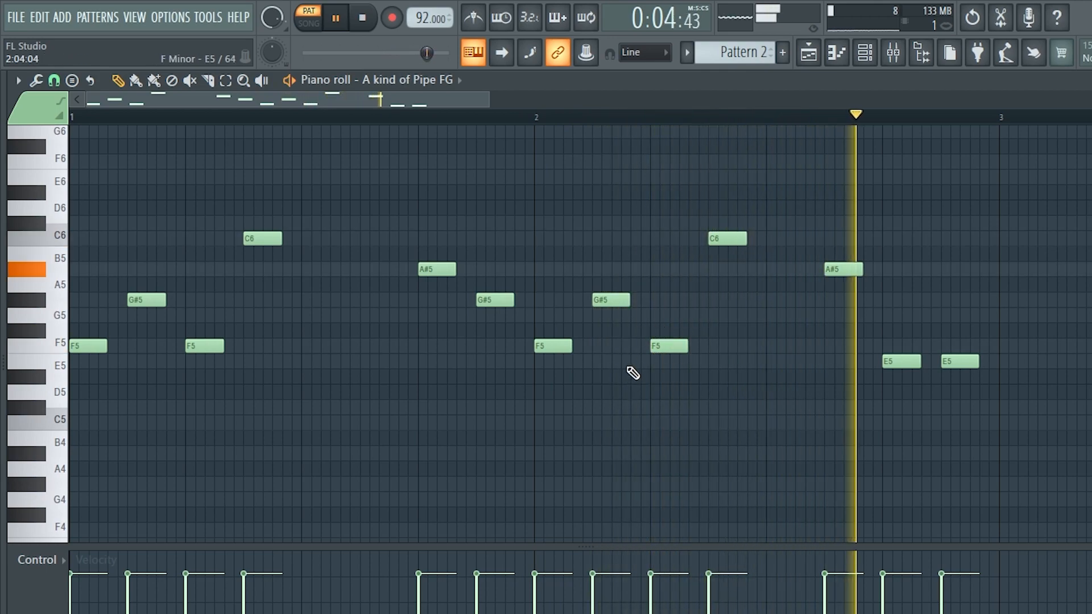
# Step: Place the Pattern 1 drum clip at bar 1 of Track 5 in the playlist
pyautogui.click(818, 54)
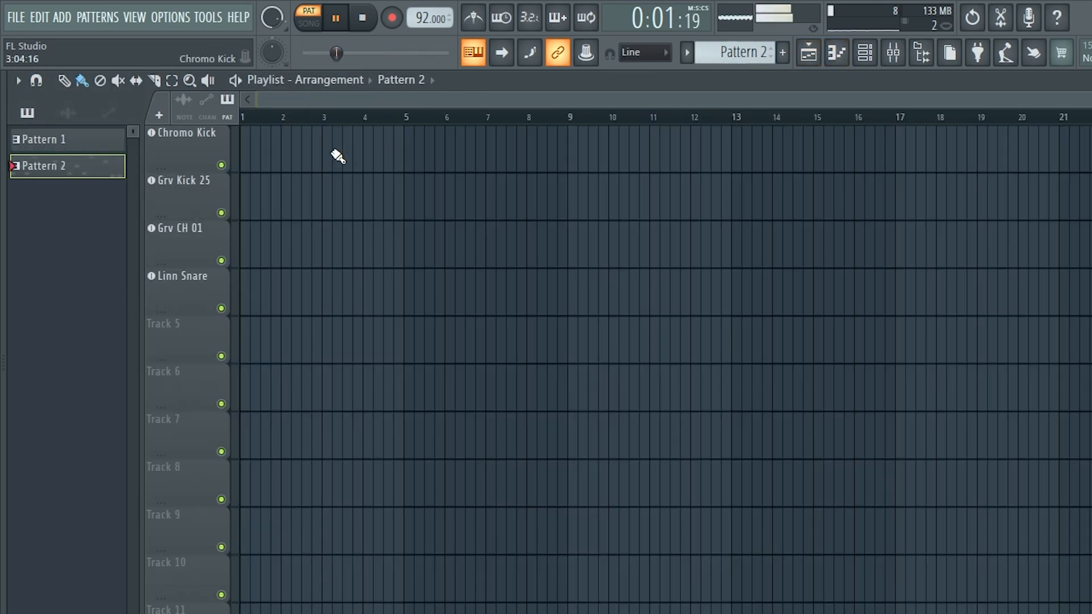
pyautogui.scroll(1, 701, 52)
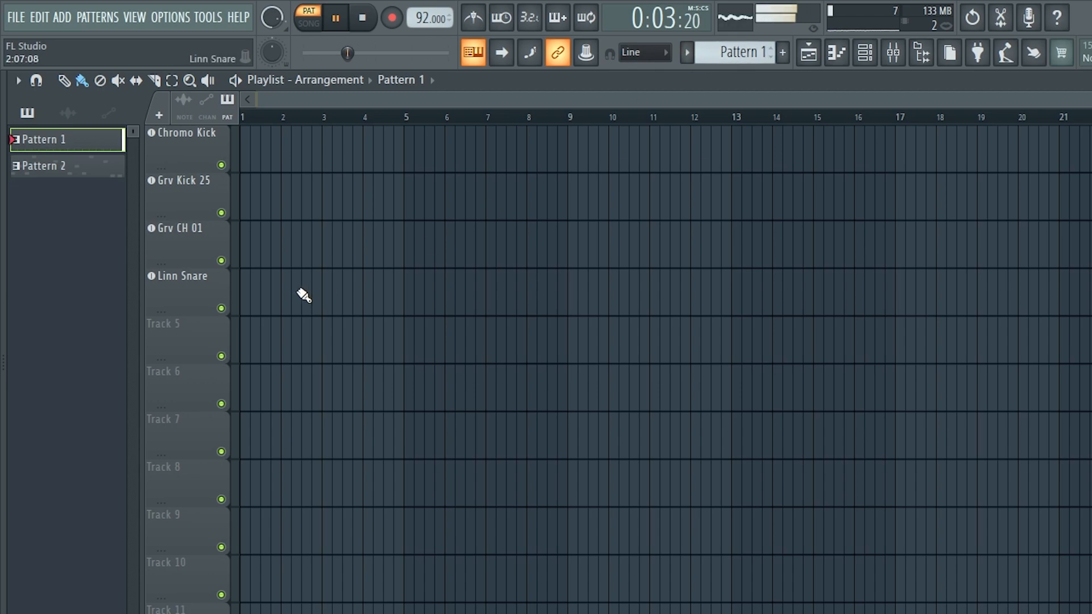
pyautogui.click(252, 345)
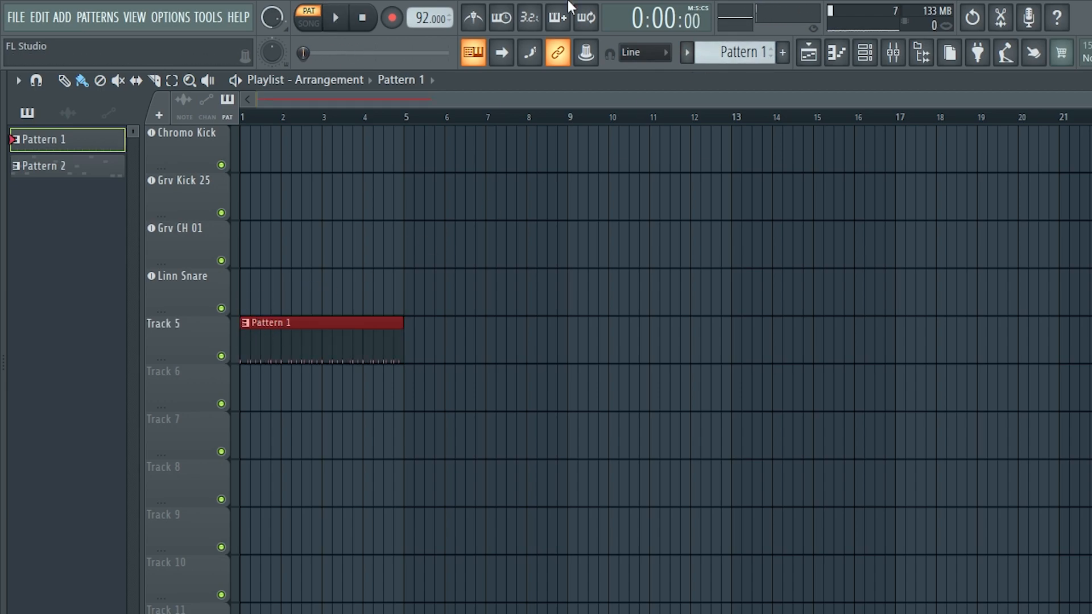
# Step: Place Pattern 2 on Track 6 at bars 1 and 3, and play the arrangement in song mode
pyautogui.click(259, 405)
pyautogui.rightClick(297, 393)
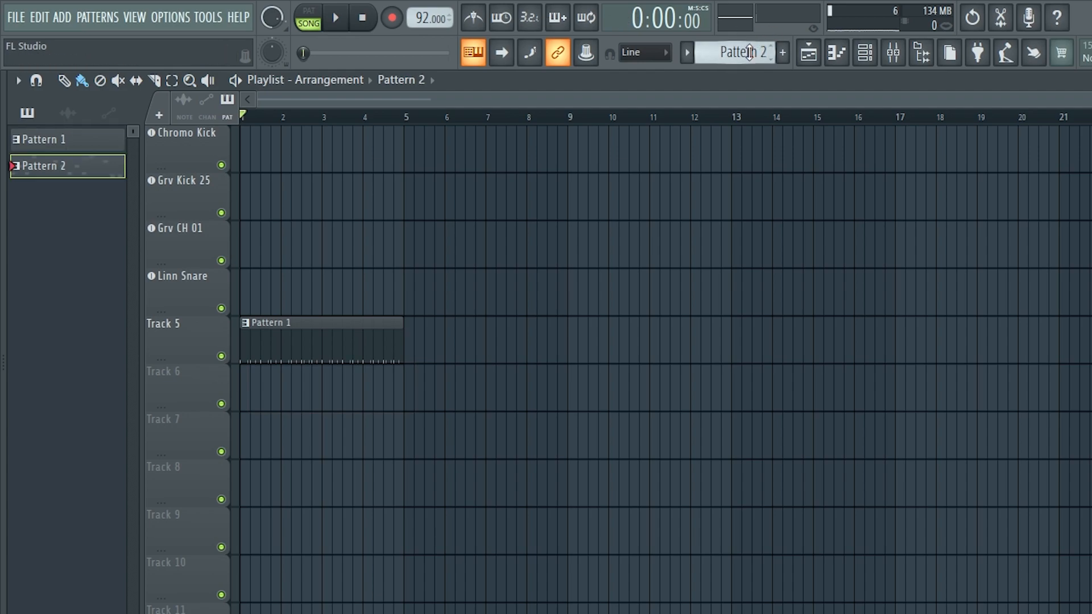
pyautogui.moveTo(249, 398); pyautogui.dragTo(325, 388)
pyautogui.press('space')
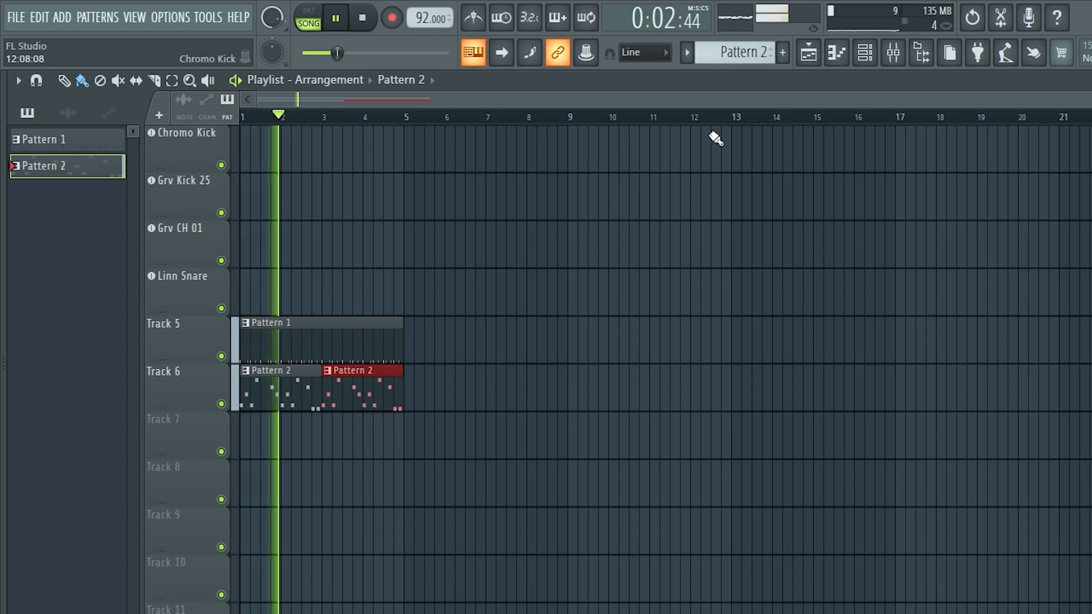
# Step: Open the pipe channel's Pattern 2 notes in the piano roll and play the song to review the melody
pyautogui.click(865, 52)
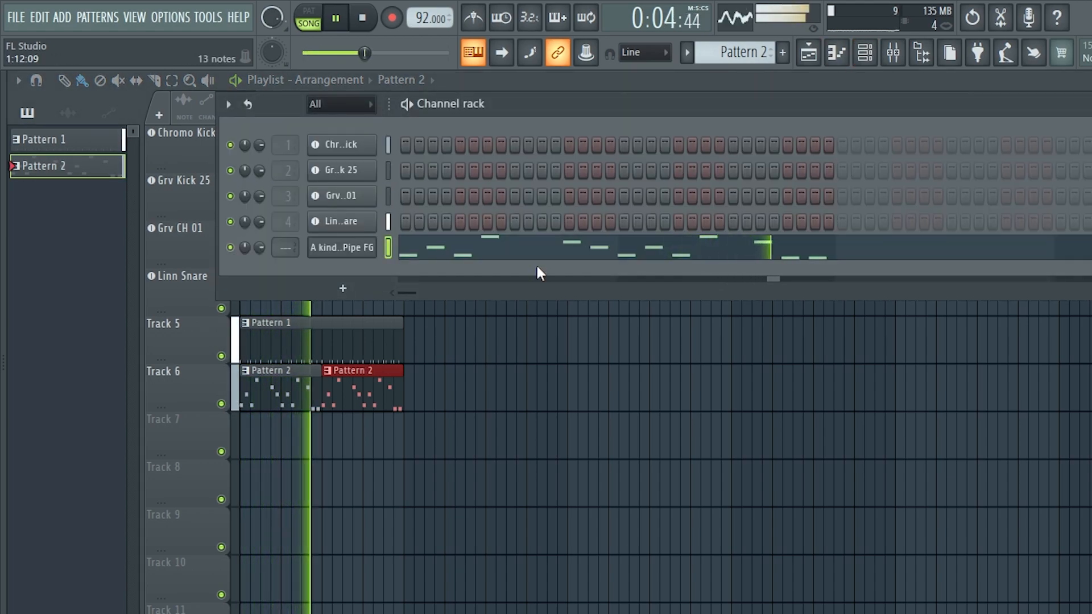
pyautogui.click(423, 263)
pyautogui.press('space')
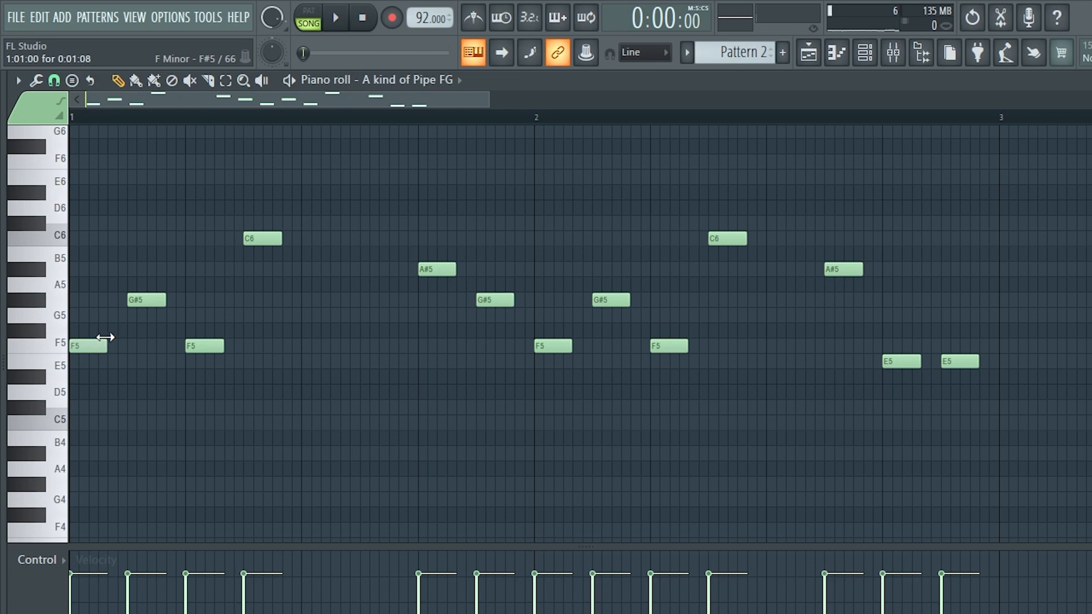
pyautogui.press('space')
pyautogui.press('space')
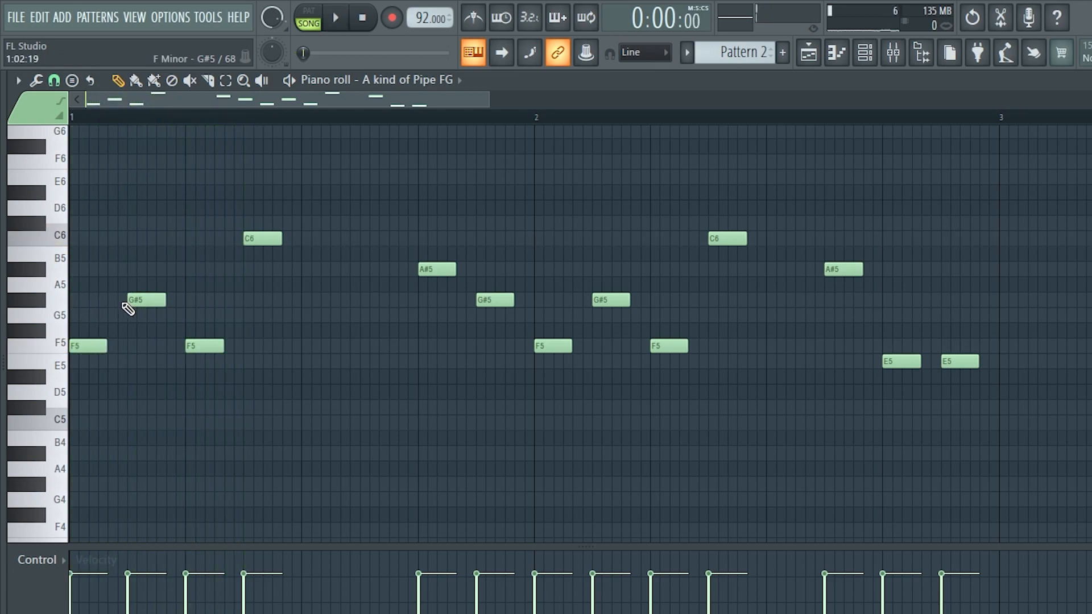
pyautogui.press('space')
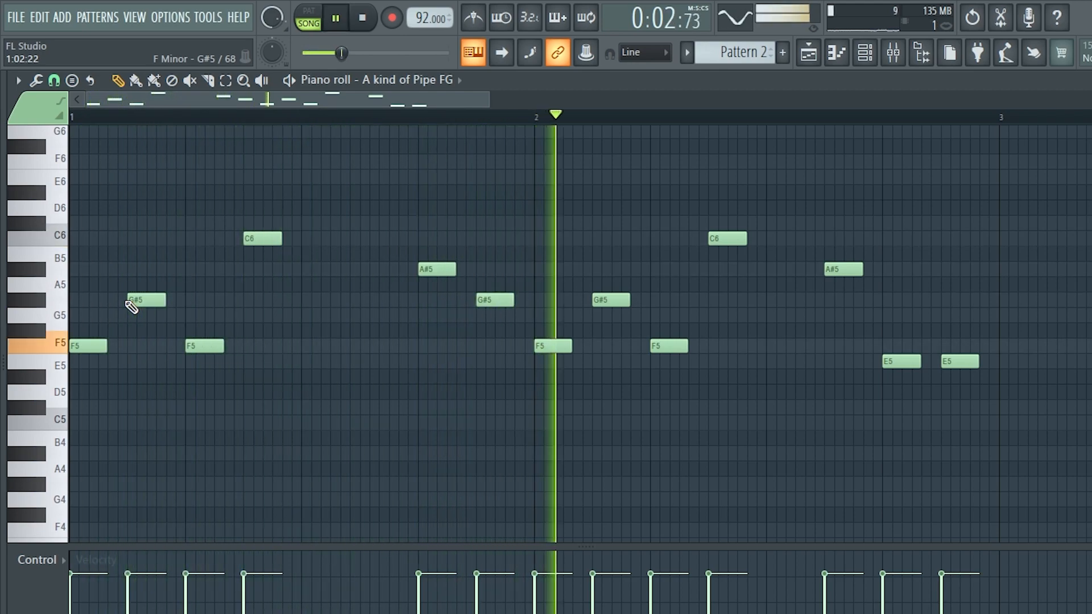
# Step: Set the pipe melody's piano roll snap to 1/6 beat and play the song briefly
pyautogui.click(815, 47)
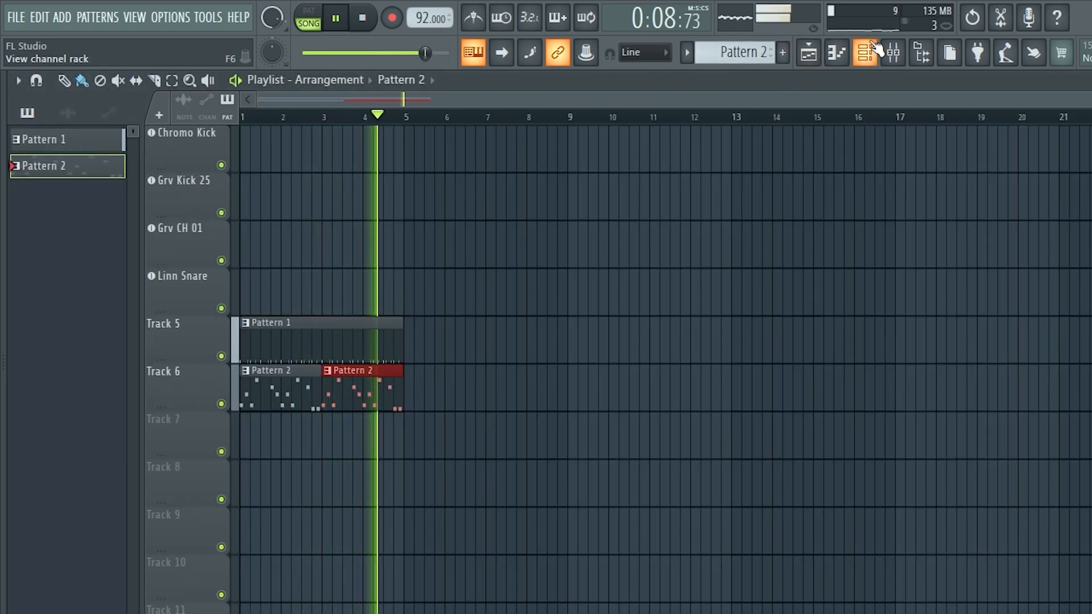
pyautogui.click(891, 52)
pyautogui.press('space')
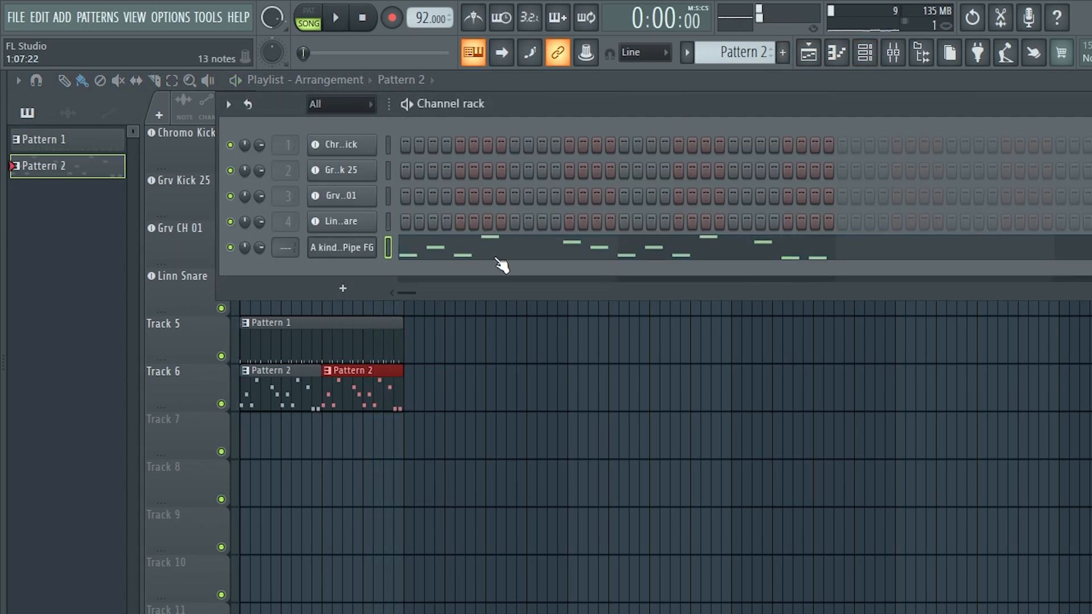
pyautogui.click(495, 259)
pyautogui.click(54, 80)
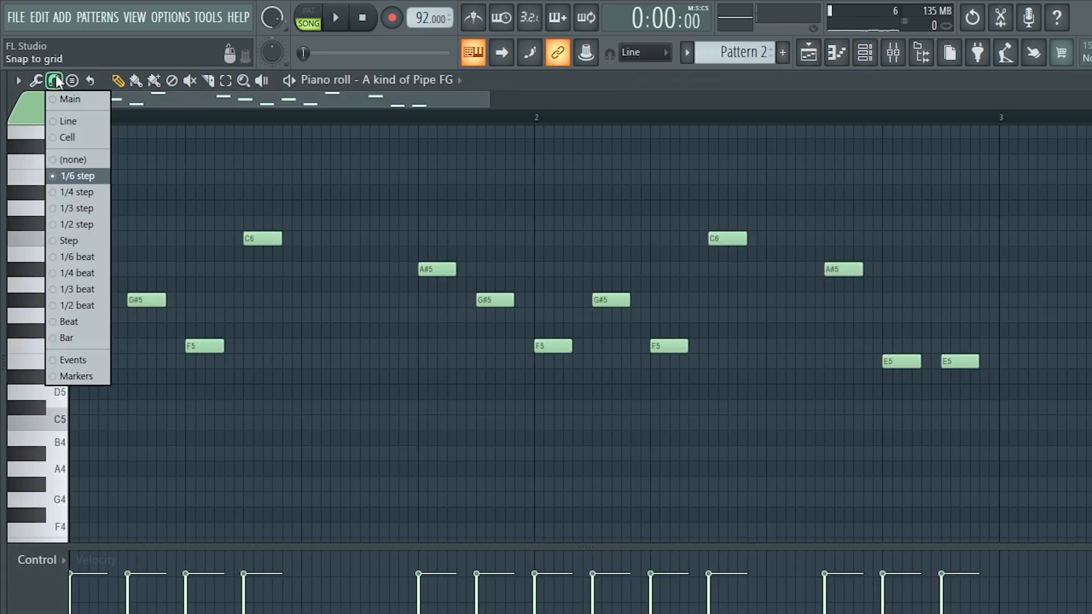
pyautogui.click(71, 255)
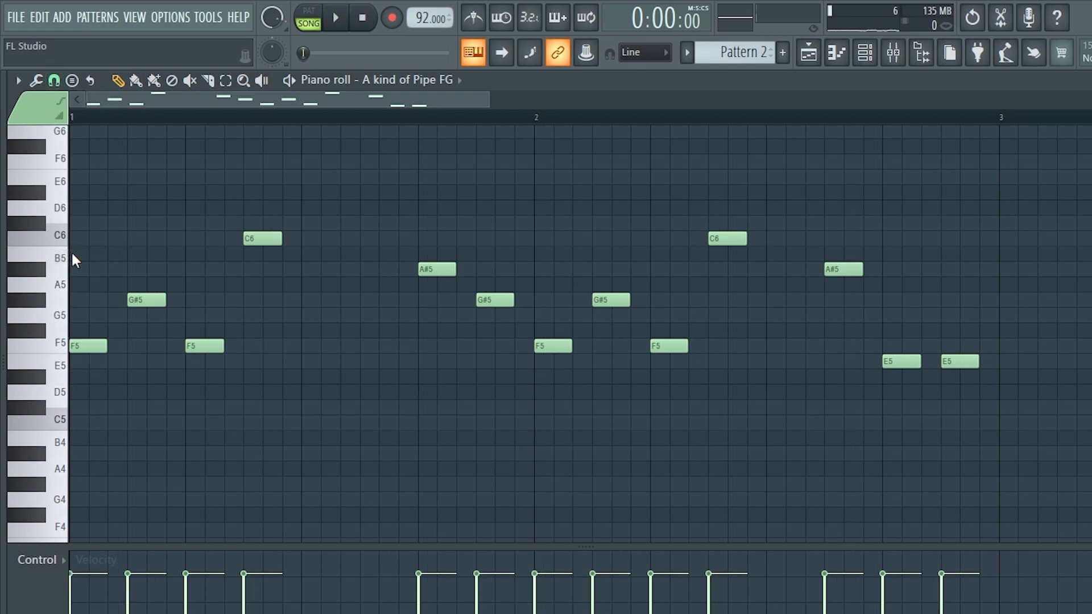
pyautogui.press('space')
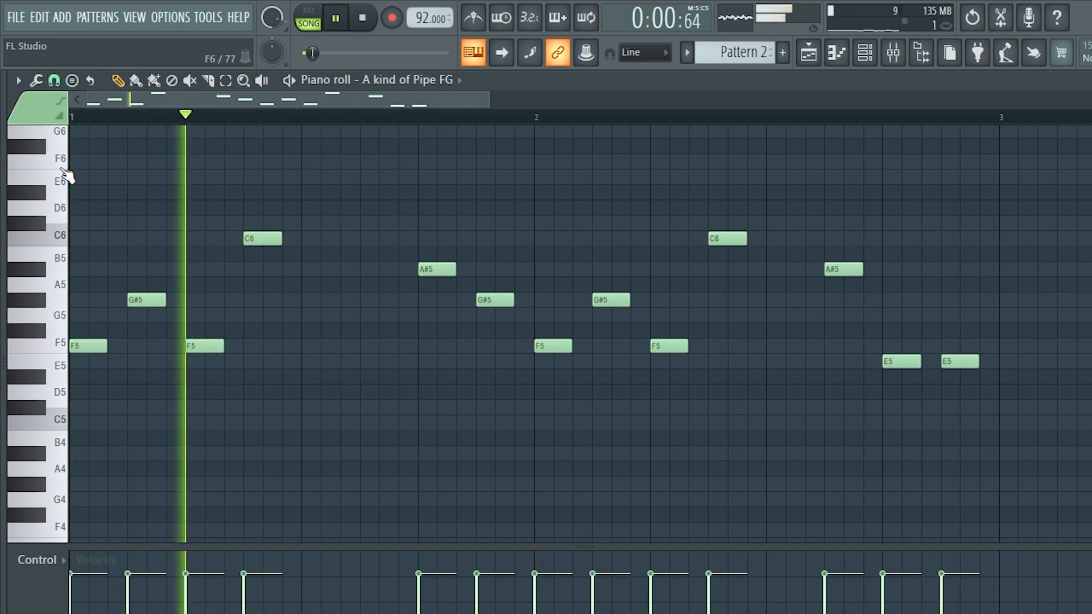
pyautogui.press('space')
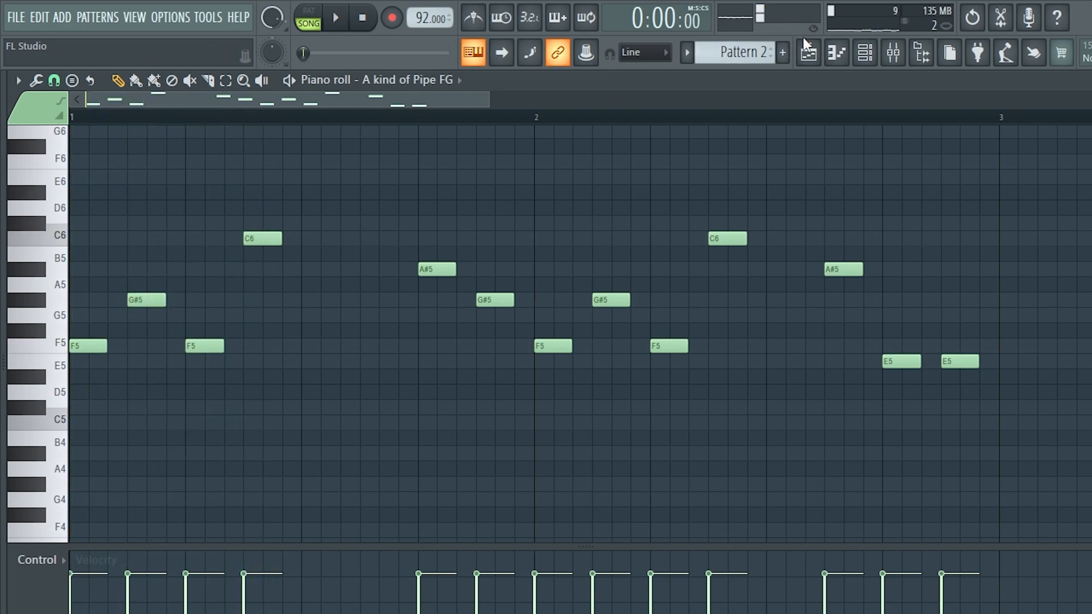
# Step: Examine how the Pattern 1 drum hits line up with the Pattern 2 notes in the playlist during playback
pyautogui.press('F5')
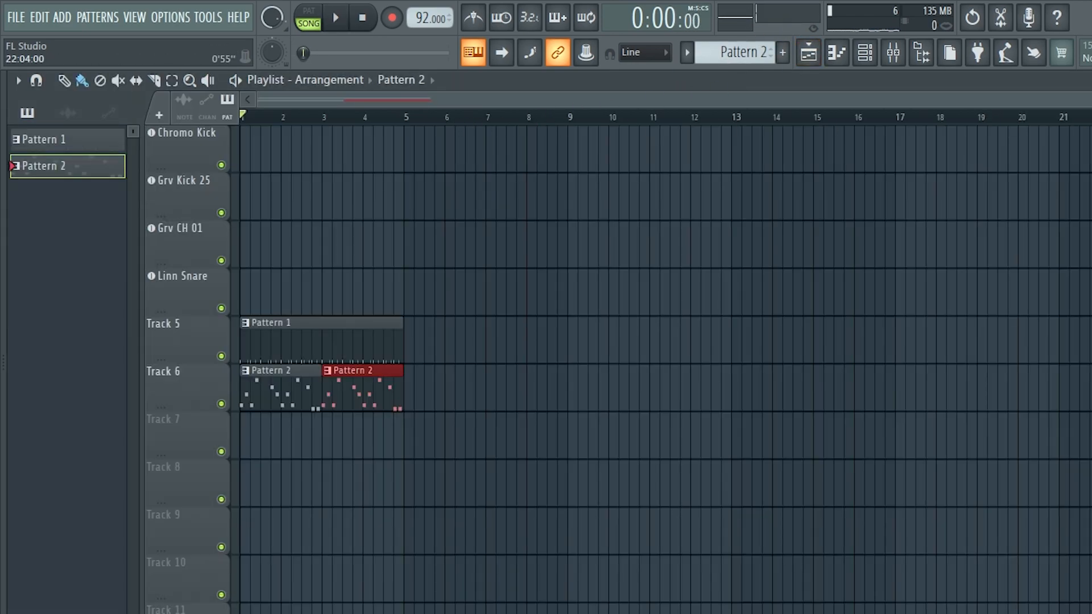
pyautogui.moveTo(1090, 100); pyautogui.dragTo(402, 160)
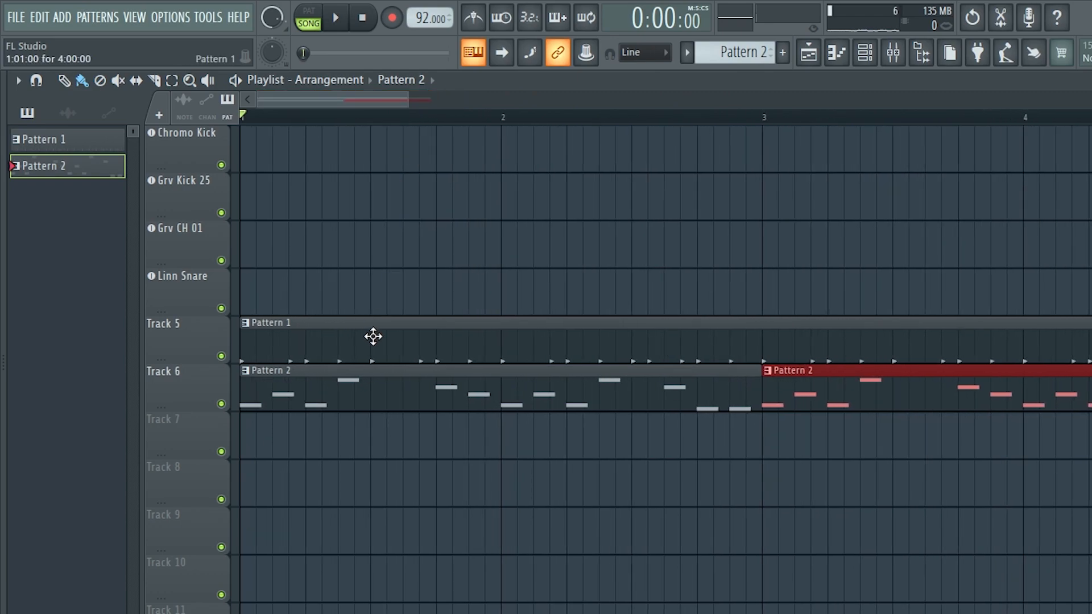
pyautogui.click(372, 336)
pyautogui.press('space')
pyautogui.moveTo(408, 99); pyautogui.dragTo(765, 100)
# Step: Open the Master track's Fruity parametric EQ 2 to examine the frequency spectrum of the playing mix
pyautogui.click(866, 54)
pyautogui.click(868, 55)
pyautogui.click(892, 56)
pyautogui.click(67, 141)
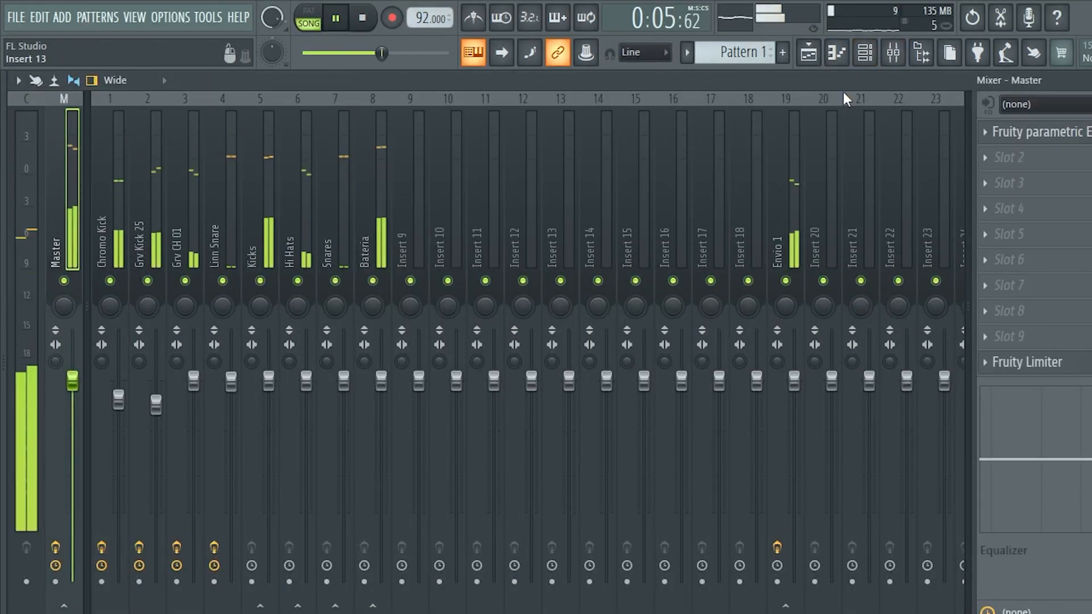
pyautogui.click(1052, 130)
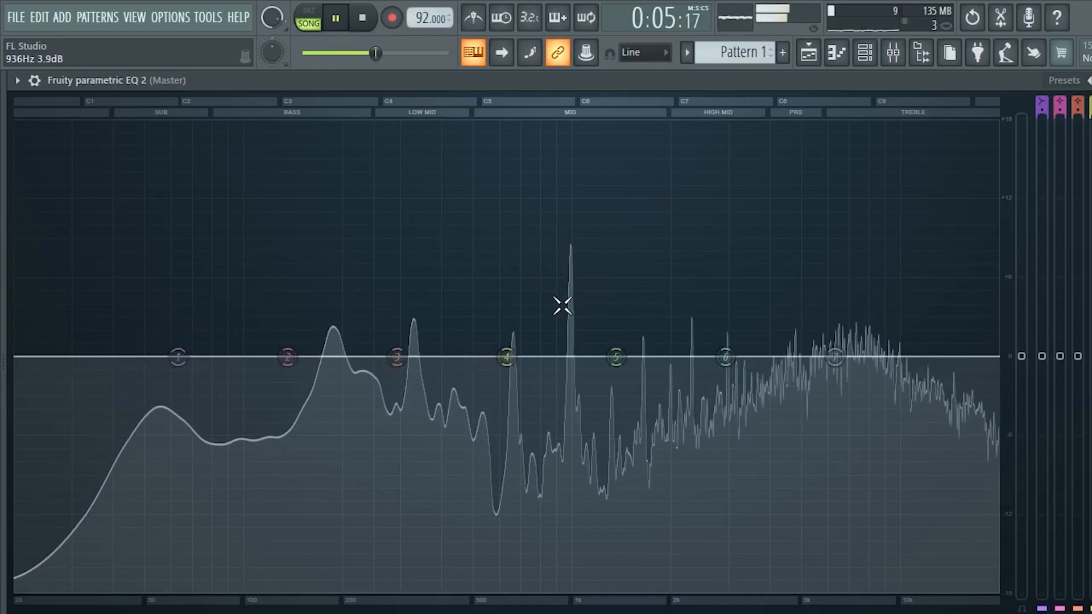
# Step: Solo the A kind of Pipe FG channel to examine its spectrum in the Master EQ, and restore all channels
pyautogui.click(864, 52)
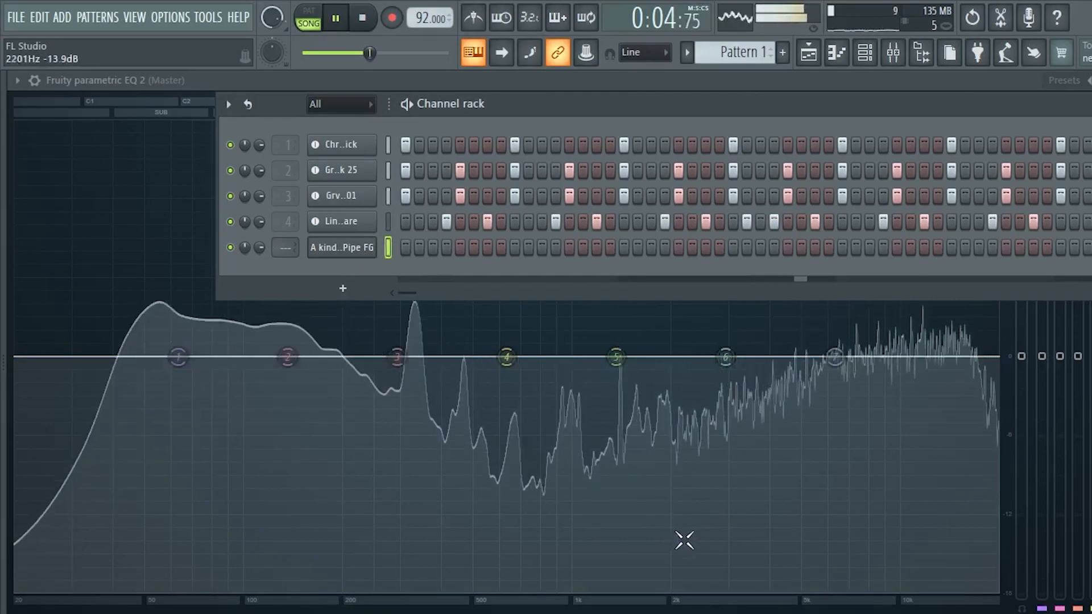
pyautogui.rightClick(231, 247)
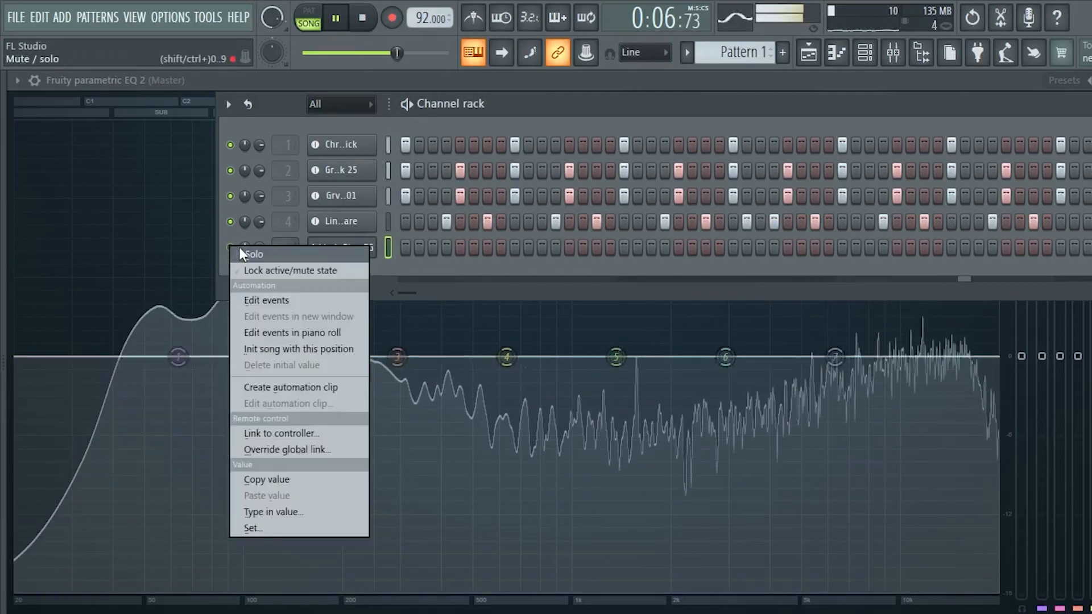
pyautogui.click(242, 251)
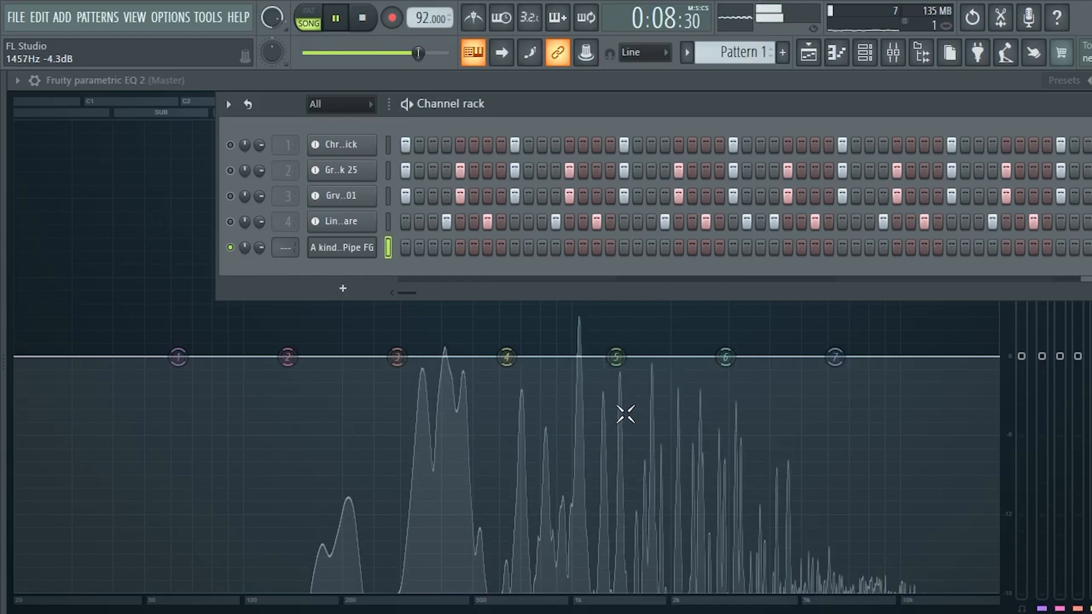
pyautogui.rightClick(231, 247)
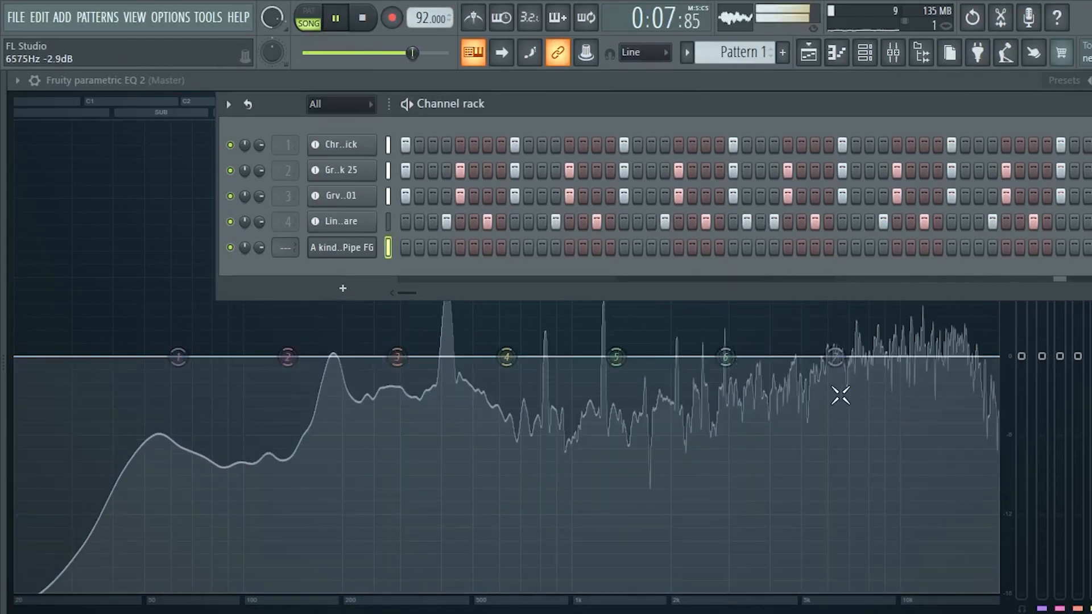
# Step: Move the channel rack clear of the EQ graph and compare the pipe's spectrum soloed and within the full mix
pyautogui.moveTo(757, 101); pyautogui.dragTo(573, 55)
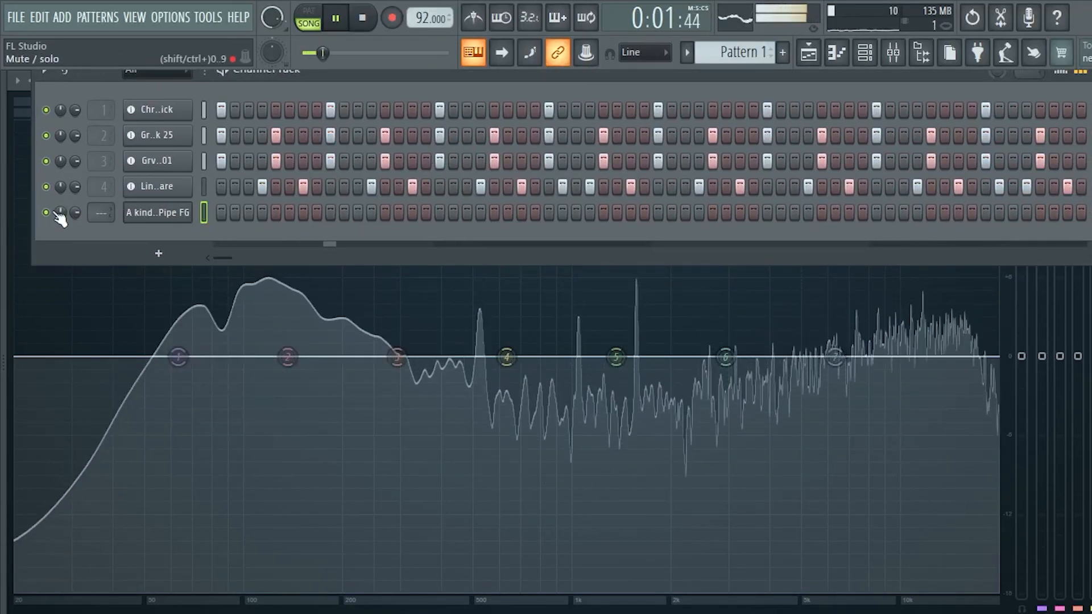
pyautogui.rightClick(47, 213)
pyautogui.click(62, 221)
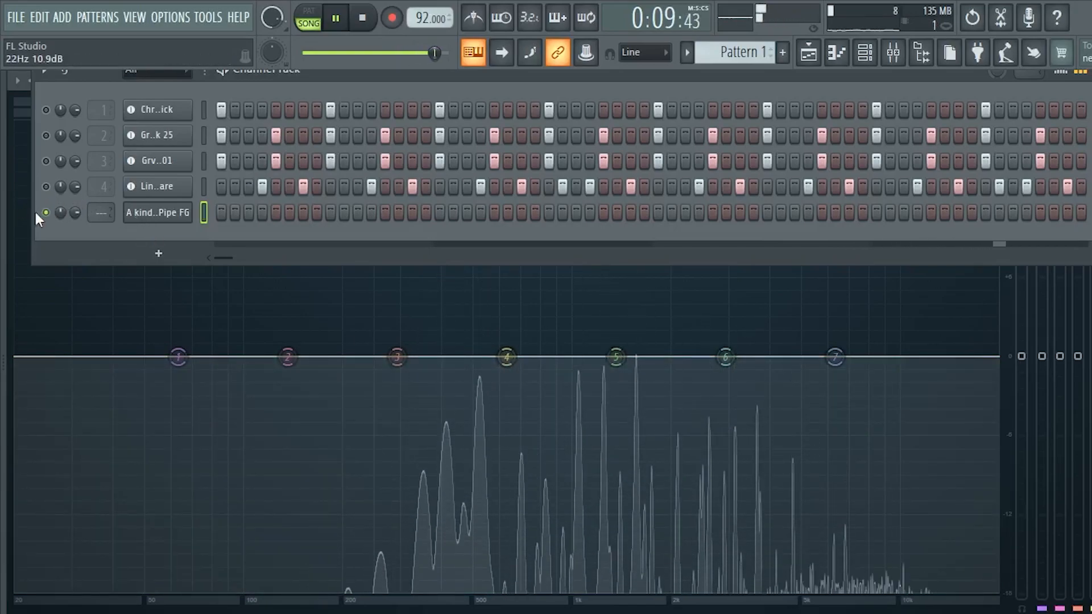
pyautogui.rightClick(46, 213)
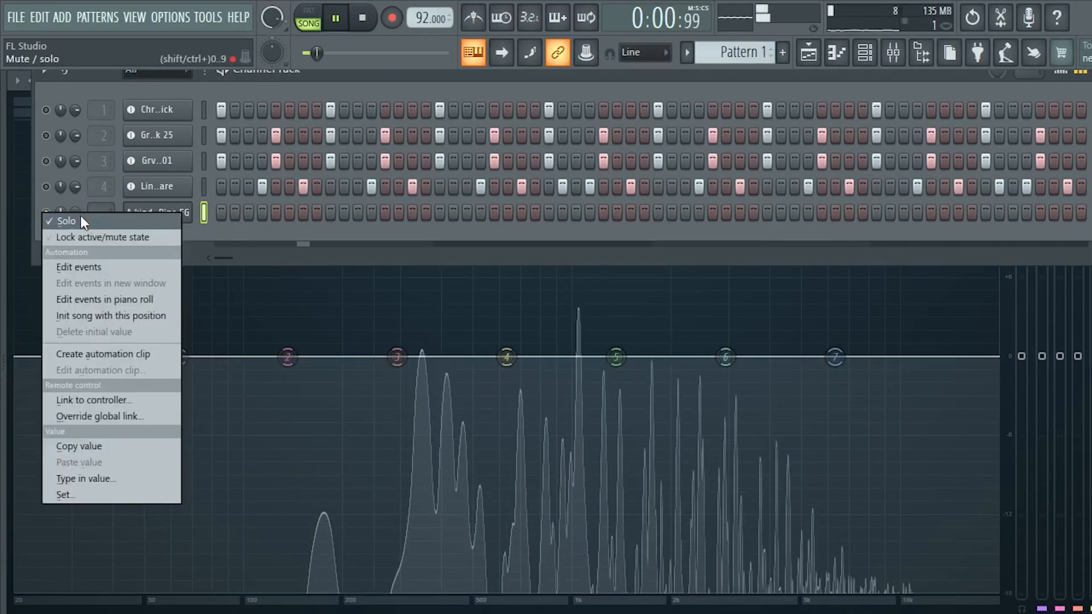
pyautogui.click(80, 215)
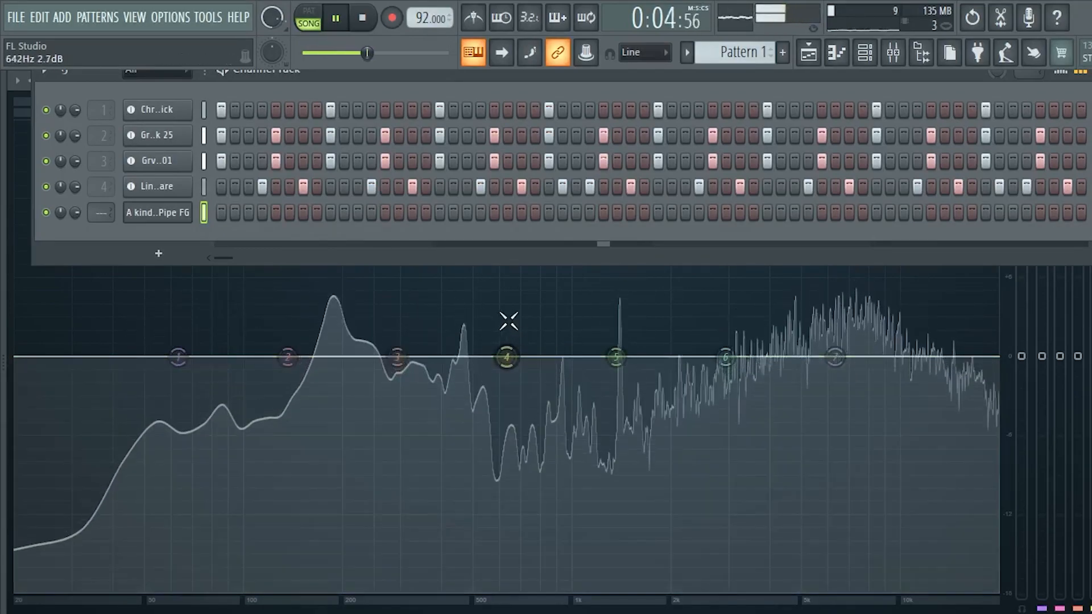
# Step: Solo the A kind of Pipe FG channel and assign it to its own mixer track 9
pyautogui.click(370, 16)
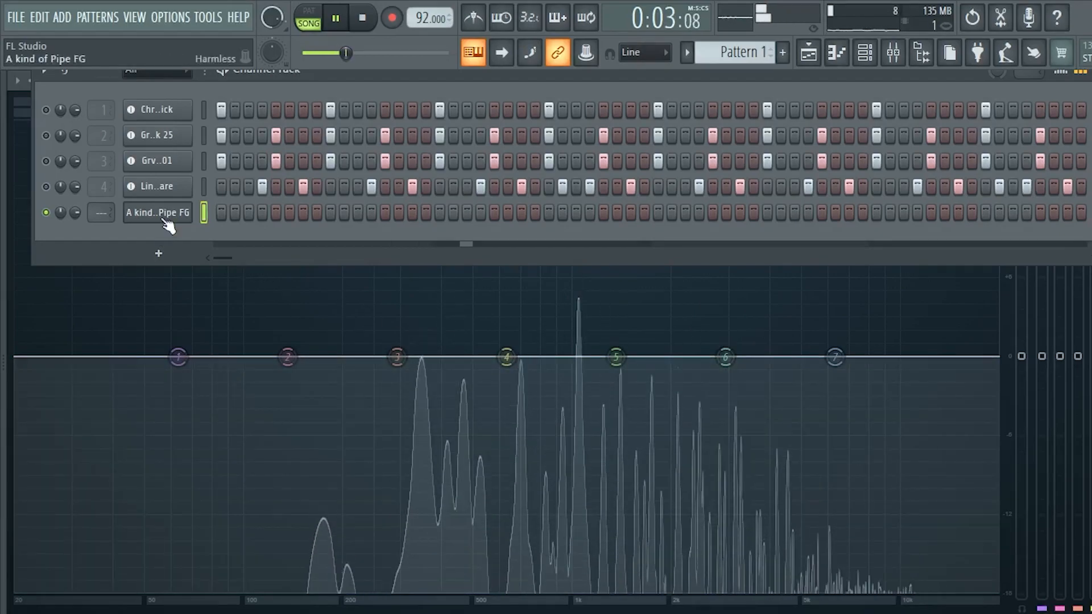
pyautogui.rightClick(171, 212)
pyautogui.click(269, 421)
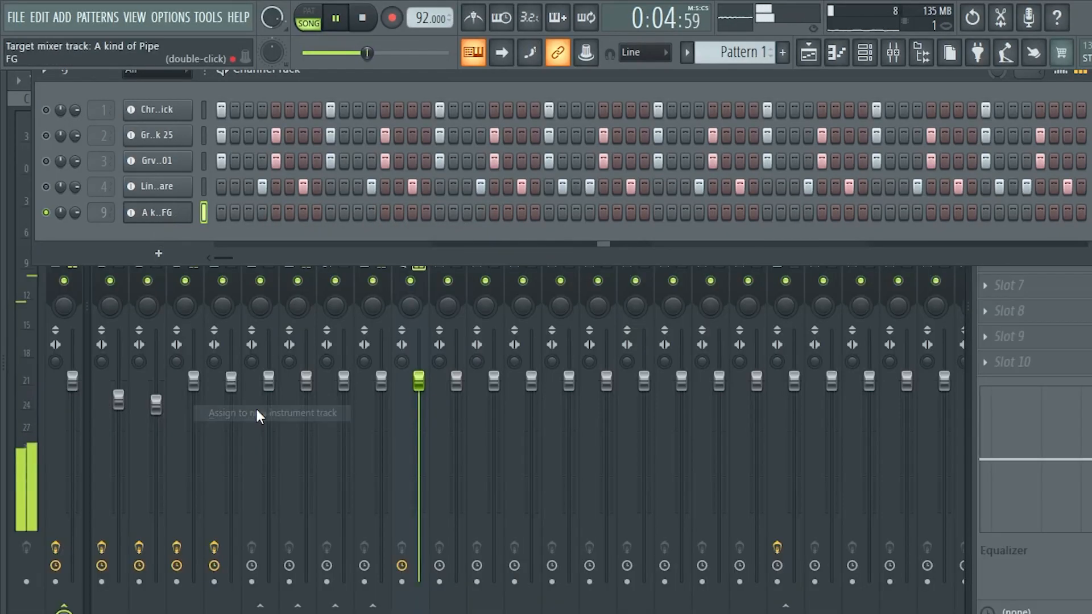
# Step: Load Fruity parametric EQ 2 into the first effect slot of the A kind of Pipe FG mixer track
pyautogui.moveTo(910, 79); pyautogui.dragTo(634, 83)
pyautogui.click(1006, 108)
pyautogui.click(984, 127)
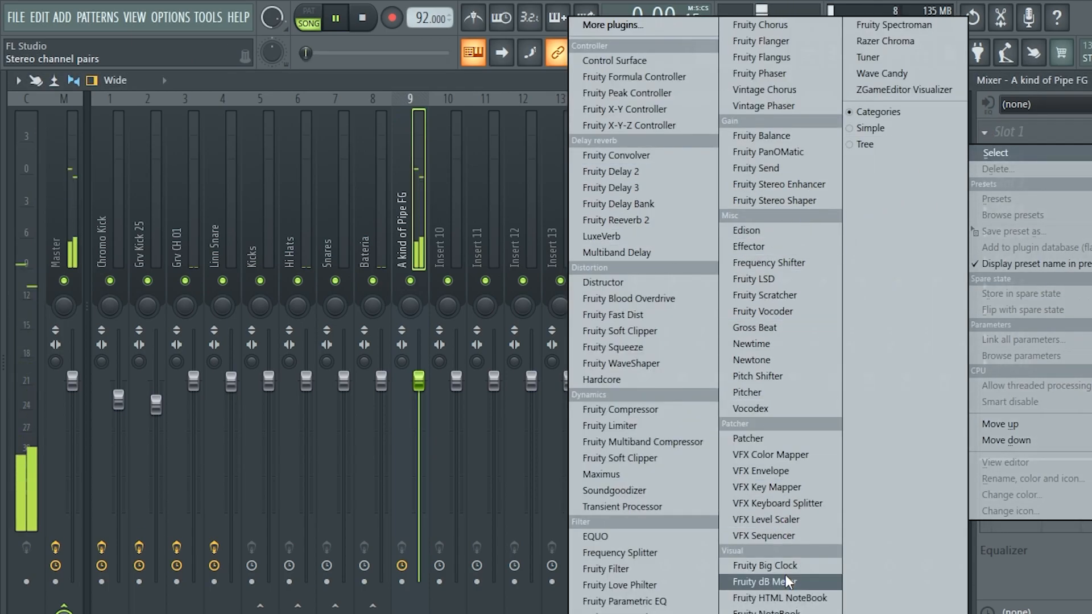
pyautogui.click(617, 602)
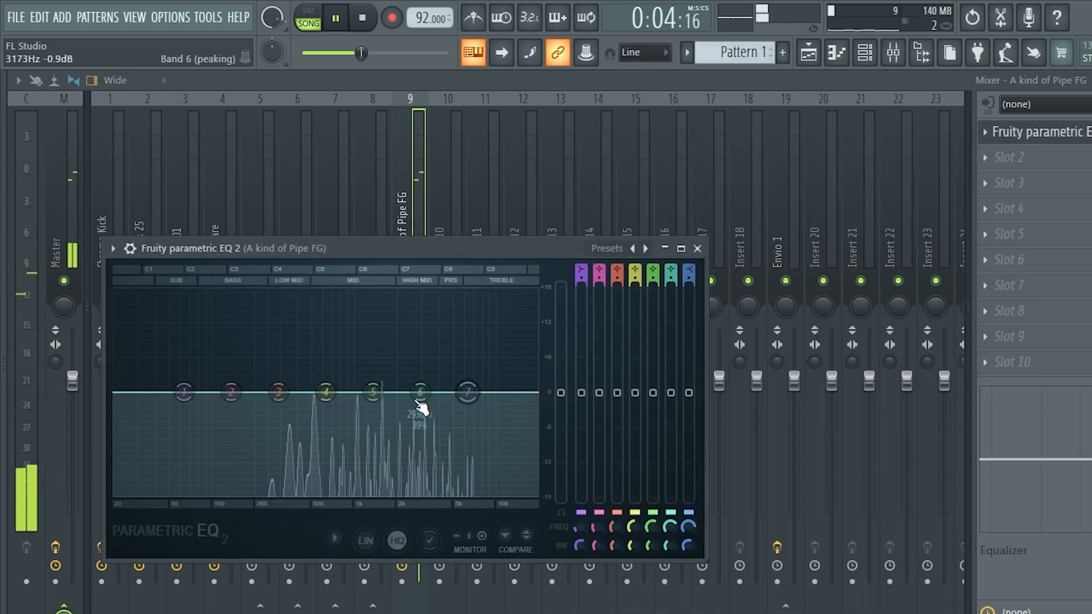
# Step: Cut the pipe's EQ band 2 in the bass by about 4 dB and band 6 near 5 kHz by about 5 dB, and close the EQ
pyautogui.moveTo(421, 393); pyautogui.dragTo(465, 443)
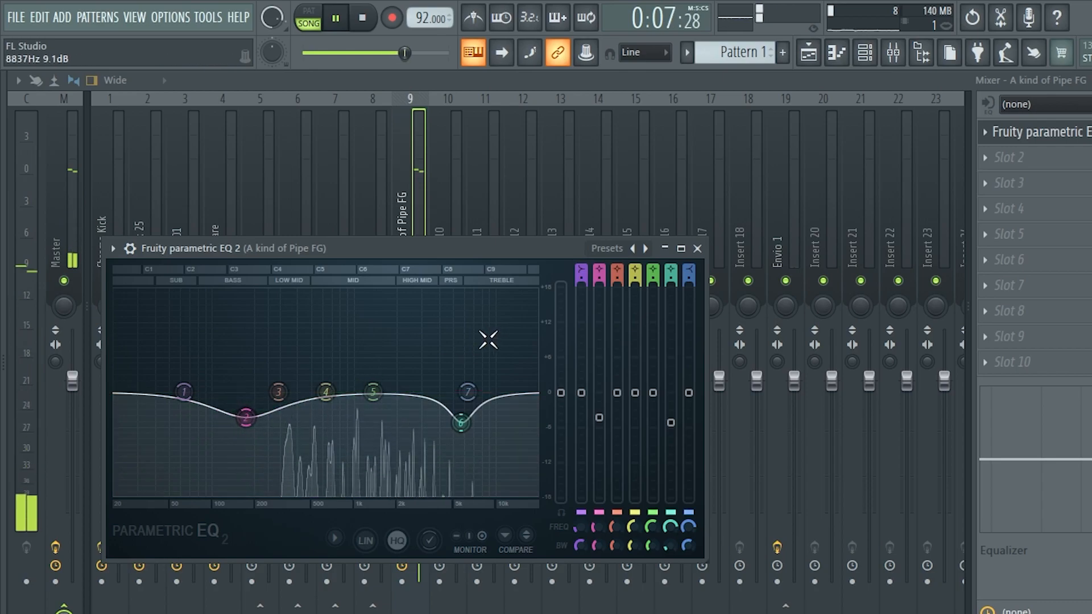
pyautogui.moveTo(463, 423); pyautogui.dragTo(465, 423)
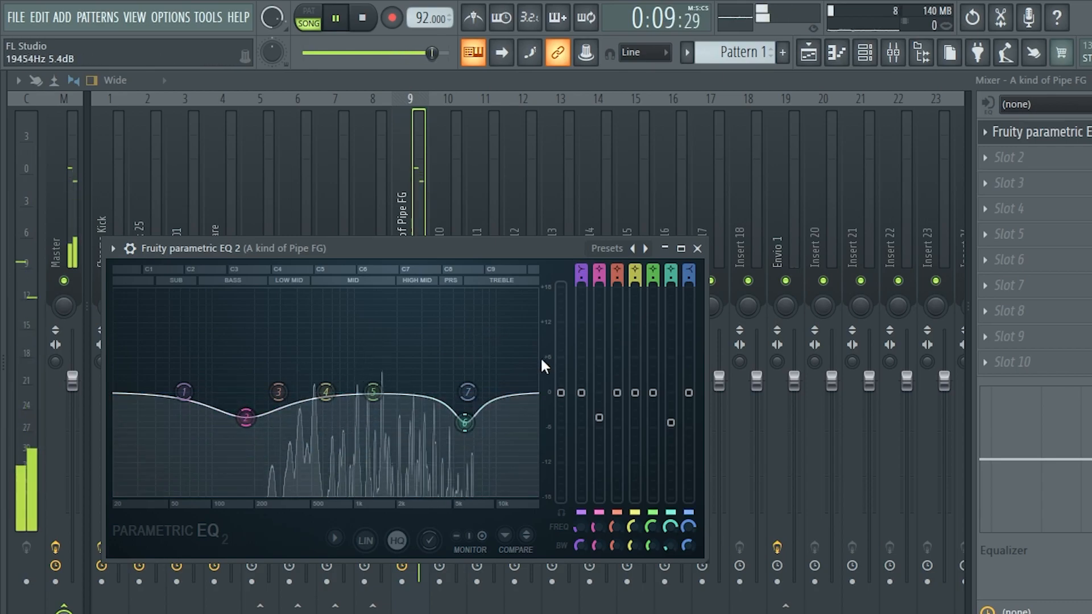
pyautogui.click(698, 248)
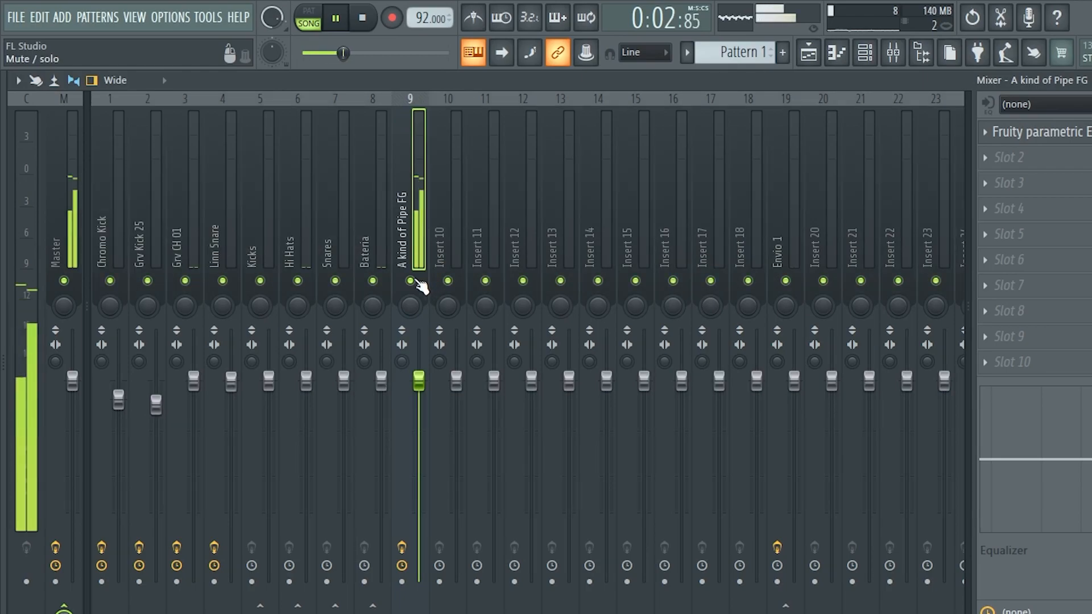
# Step: Bring up the channel rack, move it fully into view, and unsolo the A kind of Pipe FG channel
pyautogui.click(875, 52)
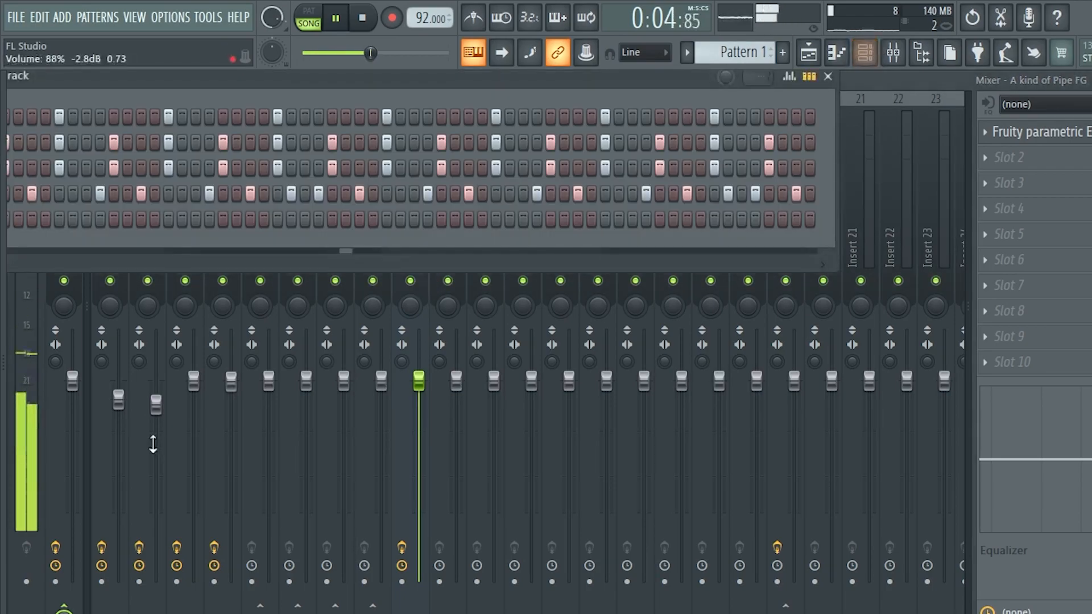
pyautogui.moveTo(294, 81); pyautogui.dragTo(397, 87)
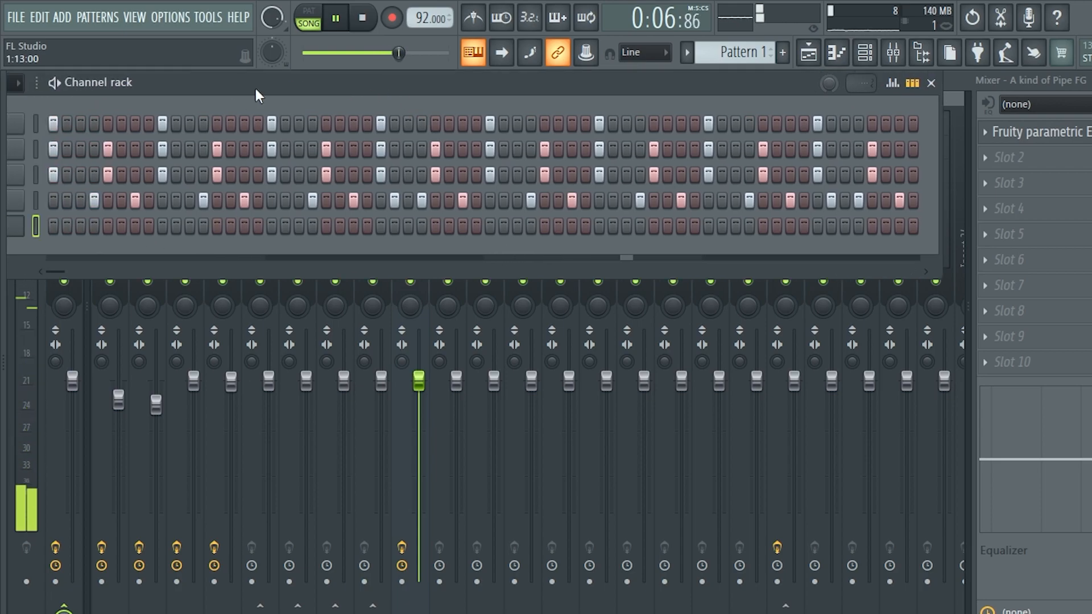
pyautogui.moveTo(317, 80); pyautogui.dragTo(376, 82)
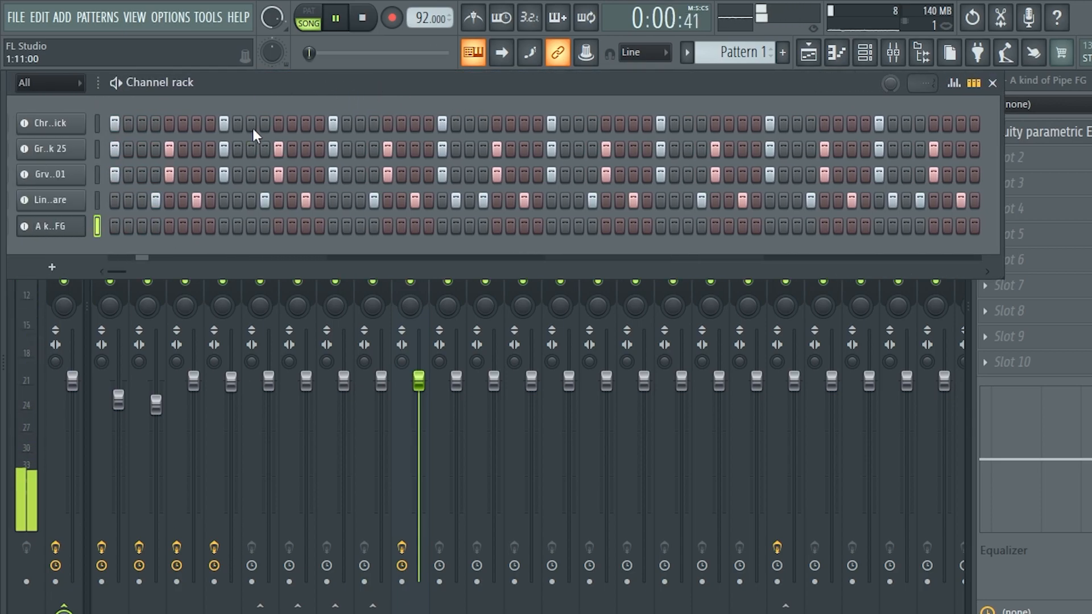
pyautogui.moveTo(253, 87); pyautogui.dragTo(309, 87)
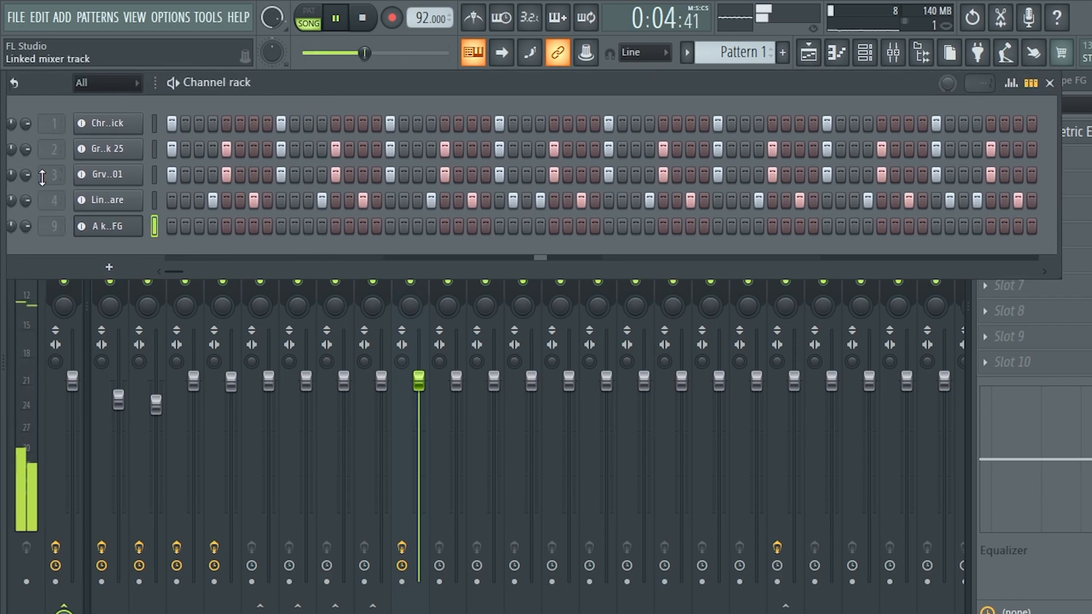
pyautogui.moveTo(283, 76); pyautogui.dragTo(365, 101)
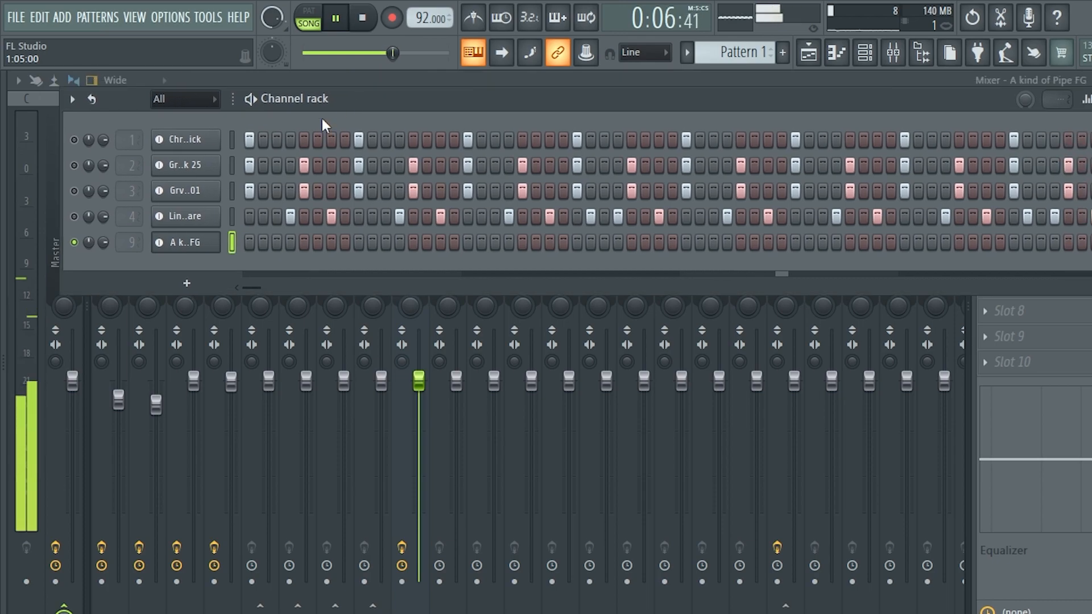
pyautogui.rightClick(83, 241)
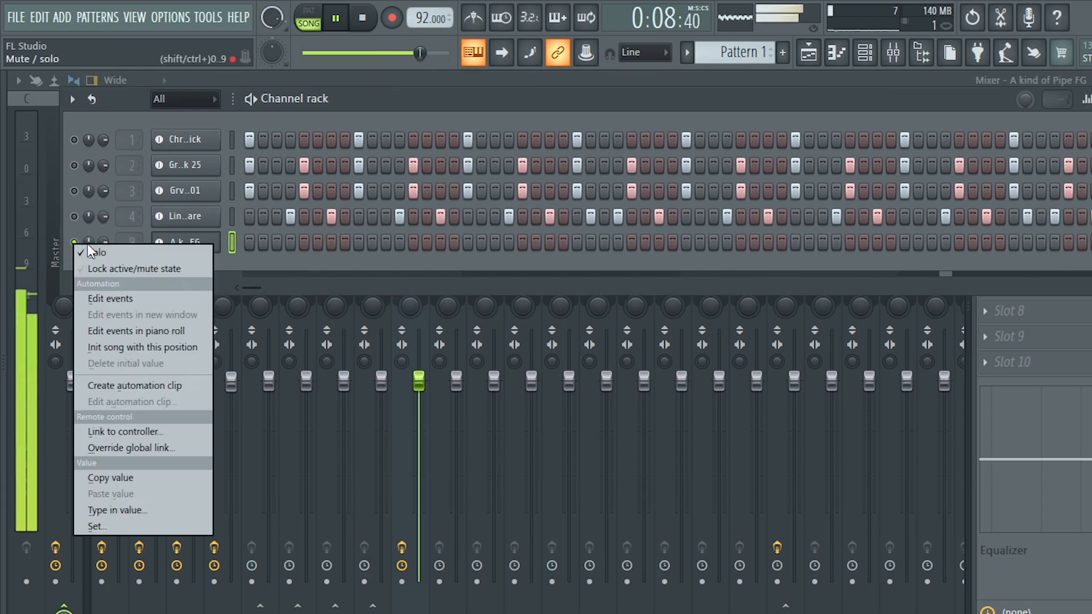
pyautogui.rightClick(74, 242)
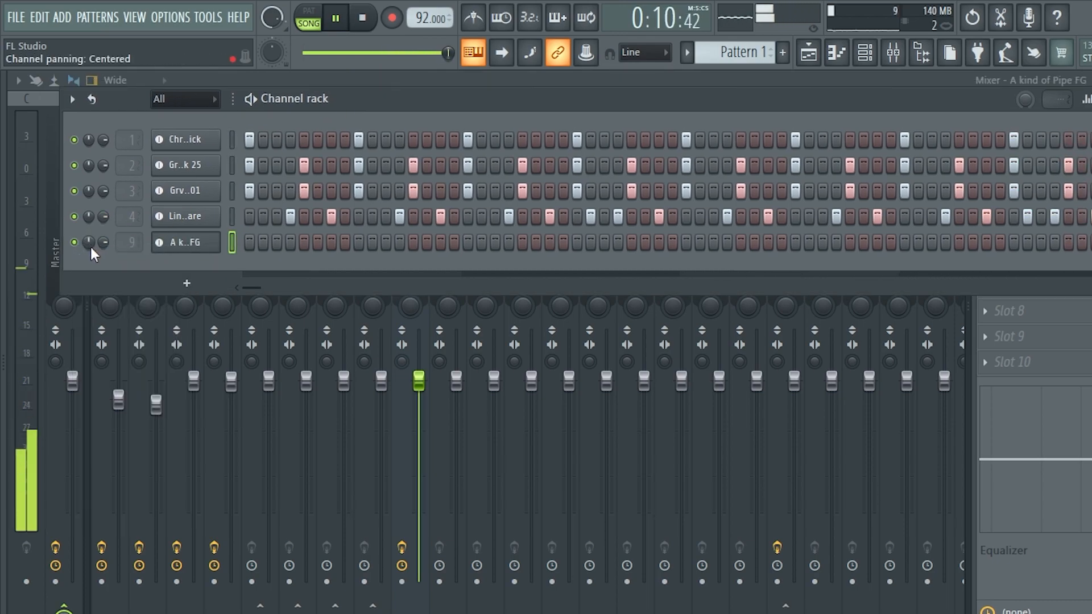
pyautogui.press('F6')
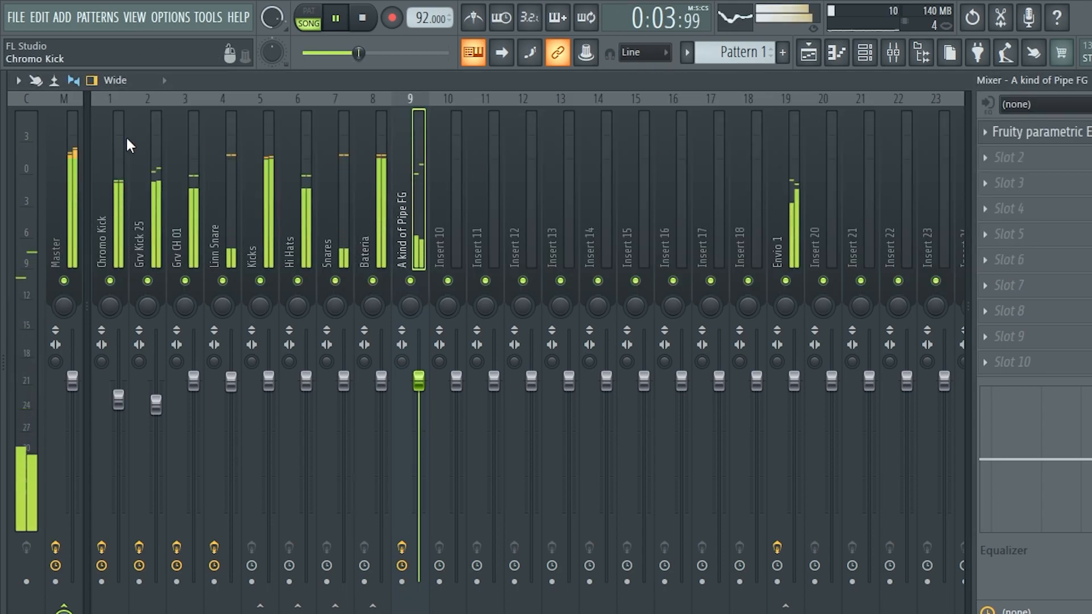
# Step: Examine the full mix's spectrum in the Master track's Fruity parametric EQ 2 with all channels playing
pyautogui.click(76, 134)
pyautogui.click(1061, 134)
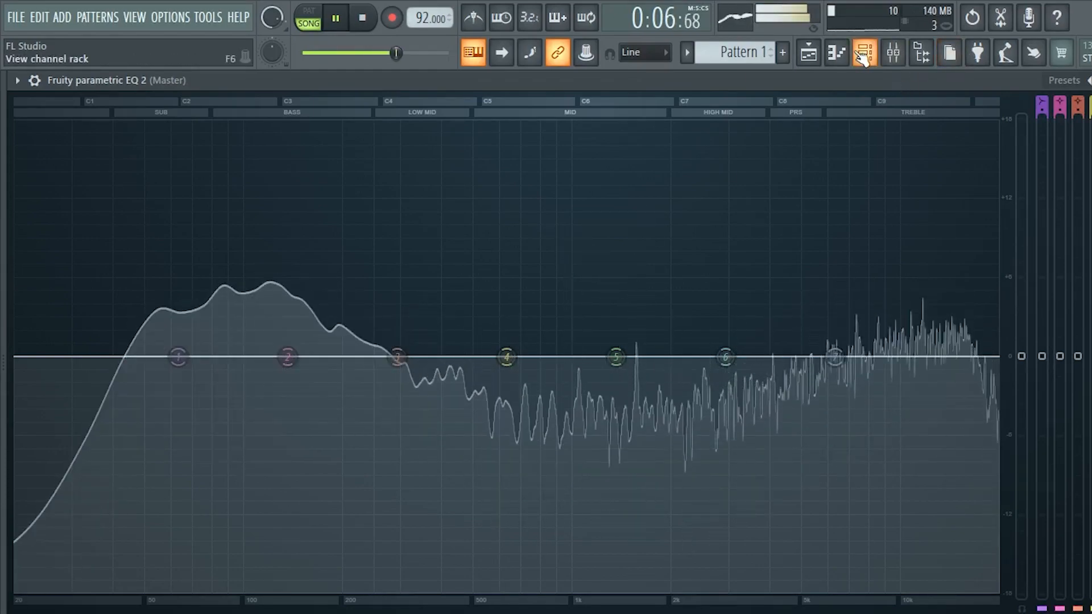
pyautogui.click(863, 55)
pyautogui.click(892, 52)
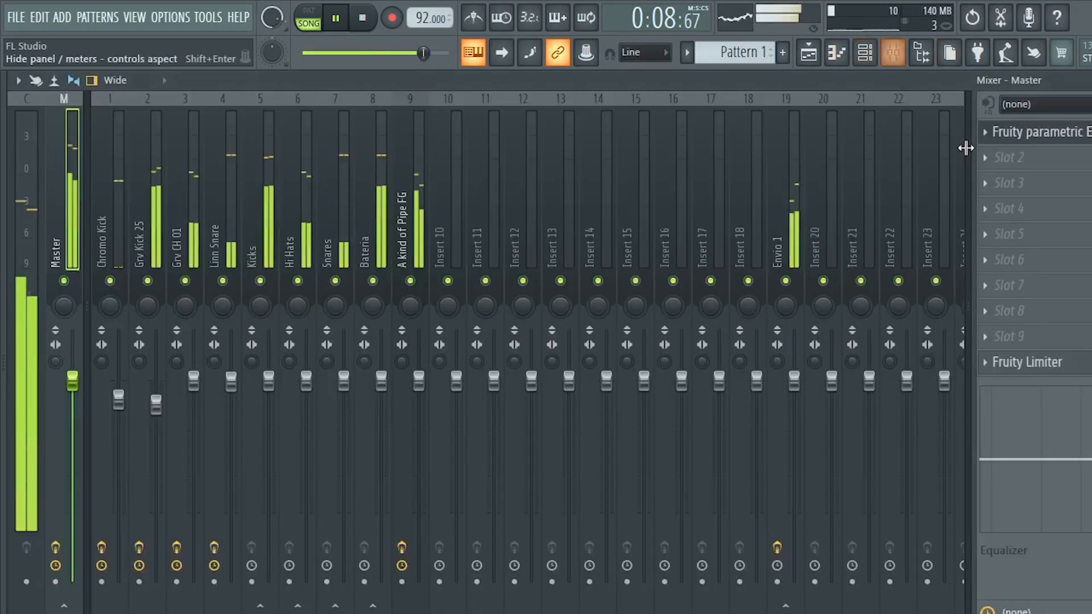
pyautogui.click(992, 138)
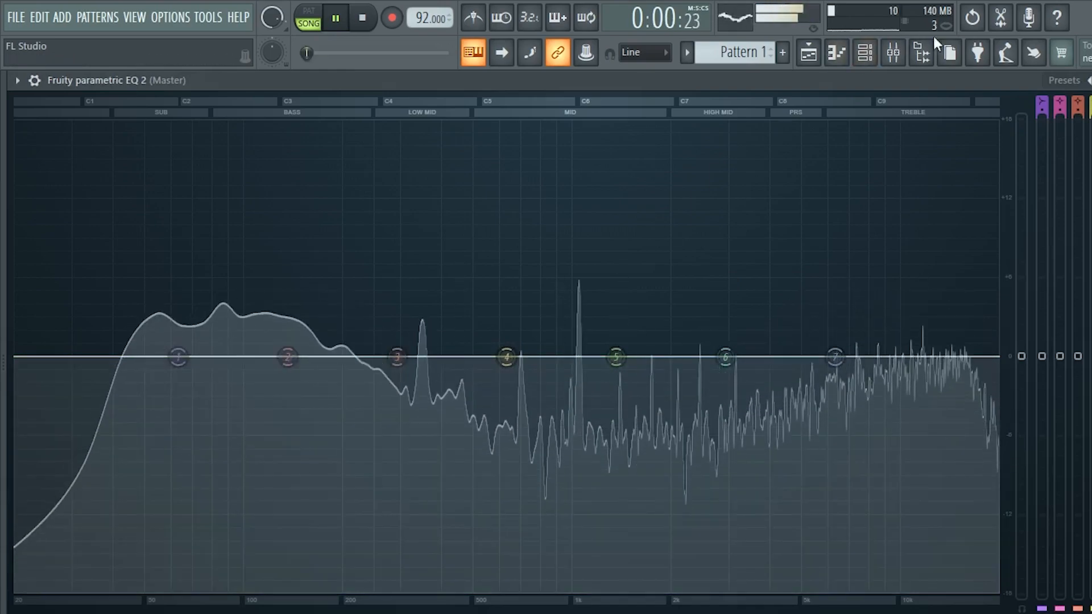
pyautogui.click(863, 52)
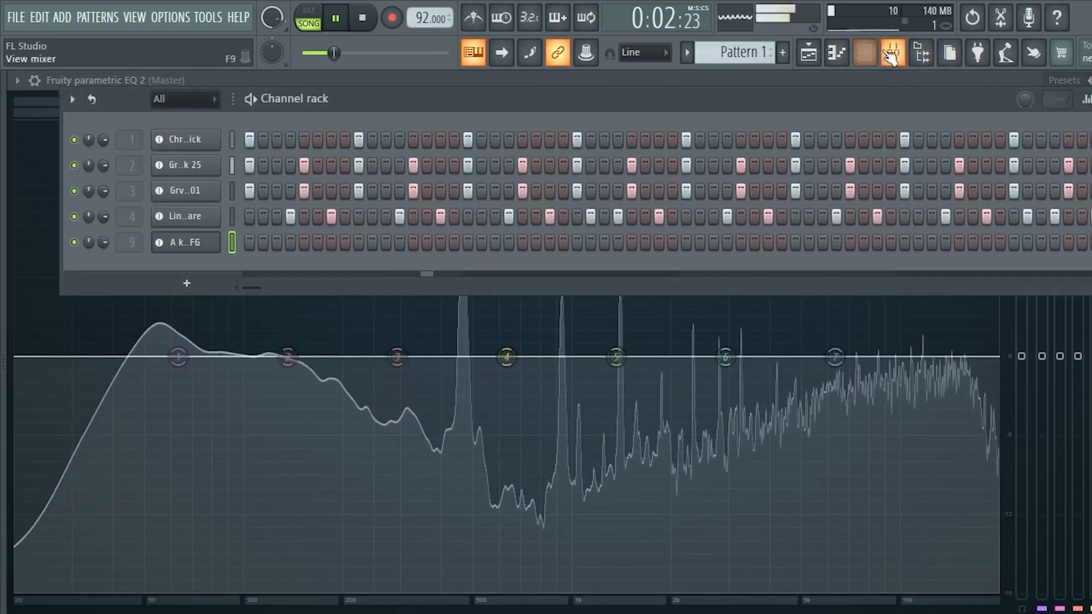
pyautogui.click(893, 52)
# Step: Cut the pipe EQ's band 5 by about 4 dB near 1 kHz at 0% bandwidth, and close the EQ
pyautogui.click(418, 190)
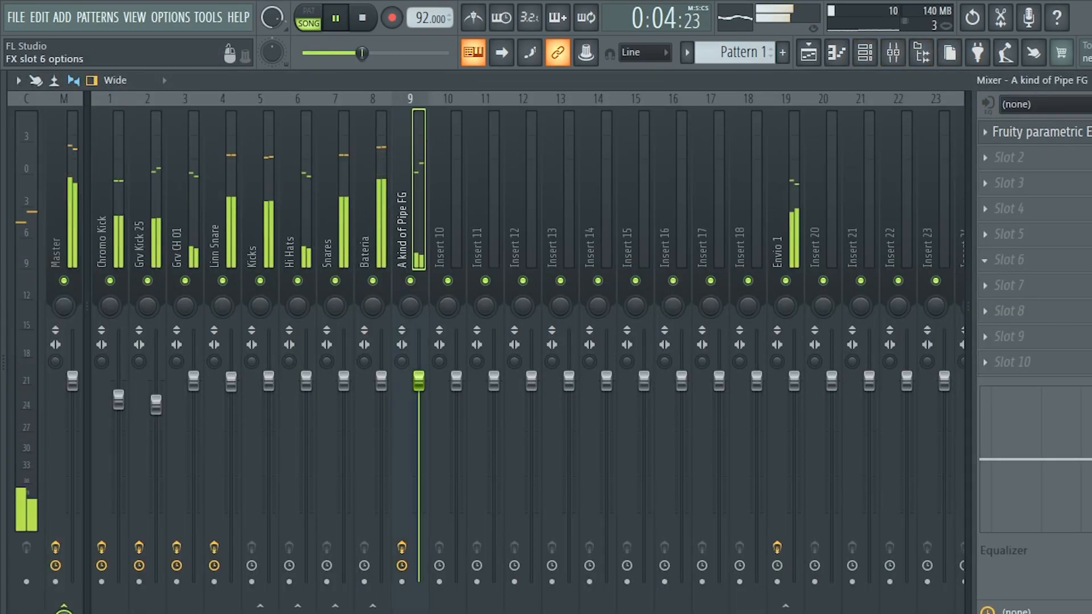
pyautogui.click(1023, 134)
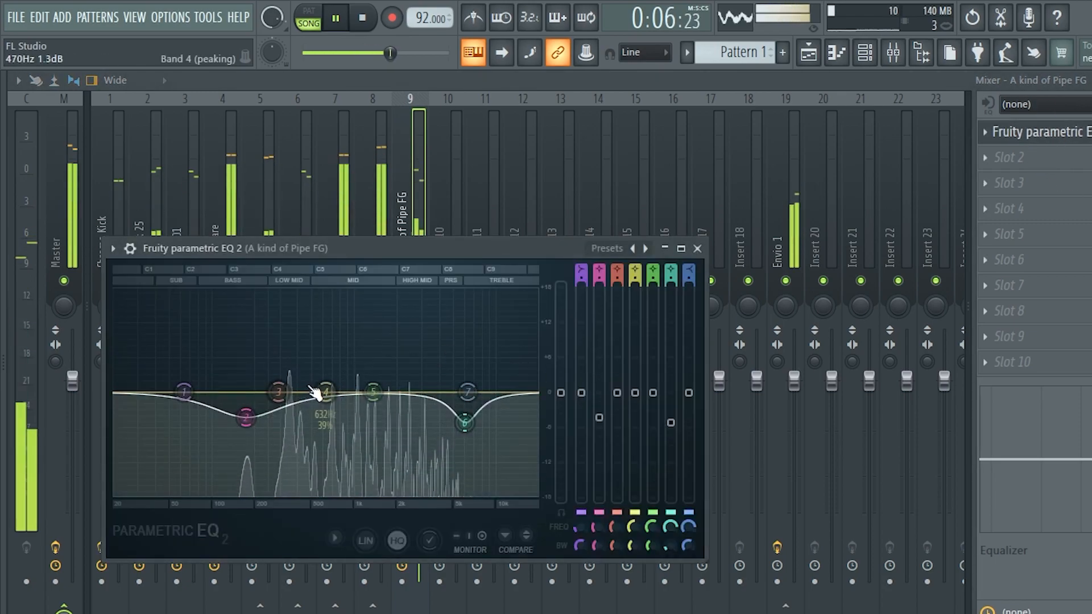
pyautogui.moveTo(367, 395); pyautogui.dragTo(372, 414)
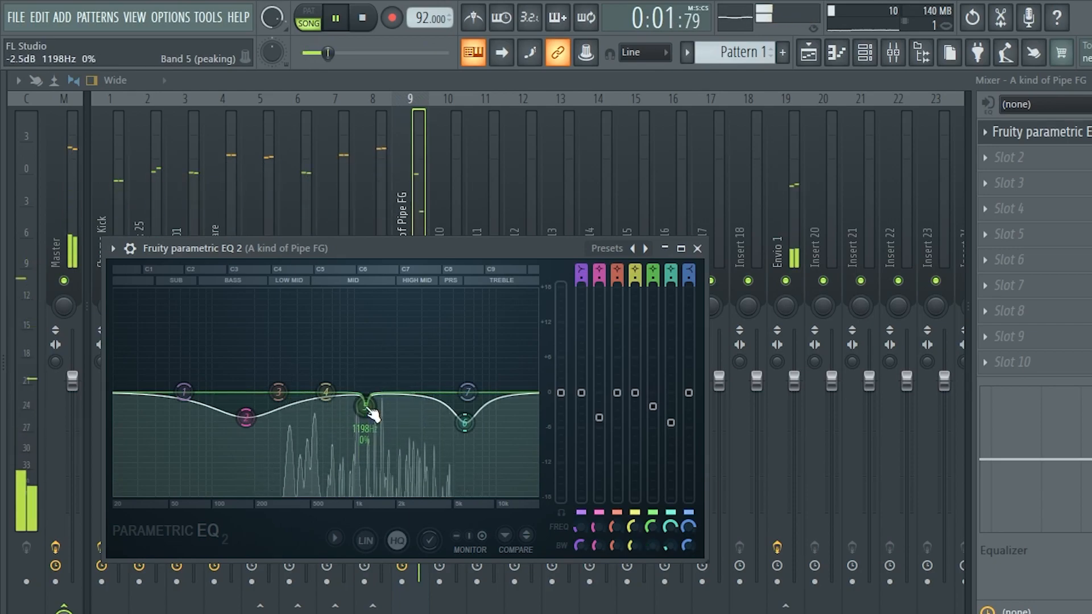
pyautogui.scroll(3, 372, 414)
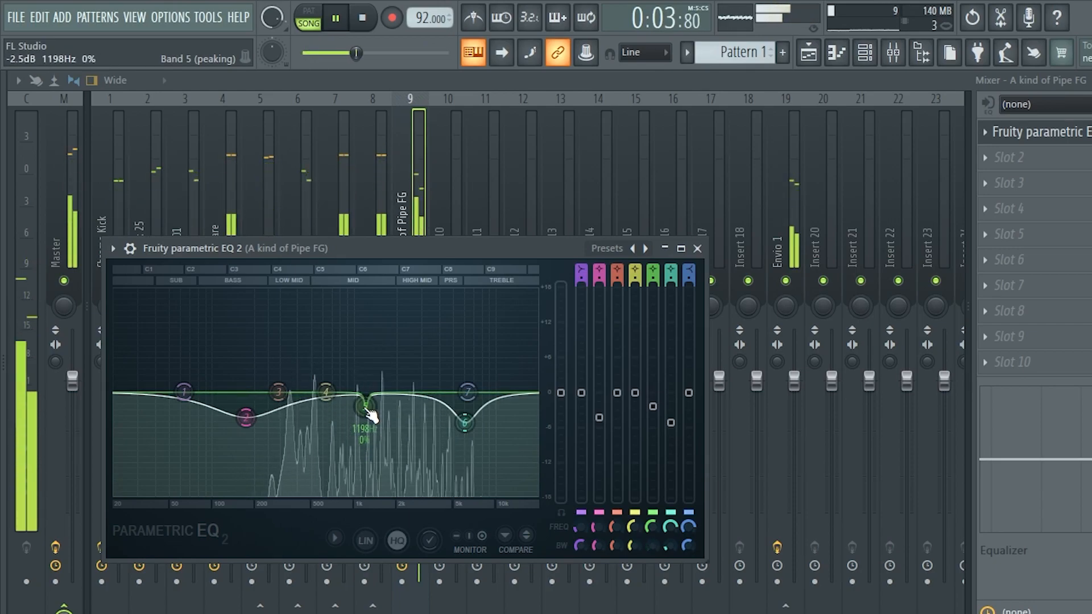
pyautogui.scroll(2, 371, 415)
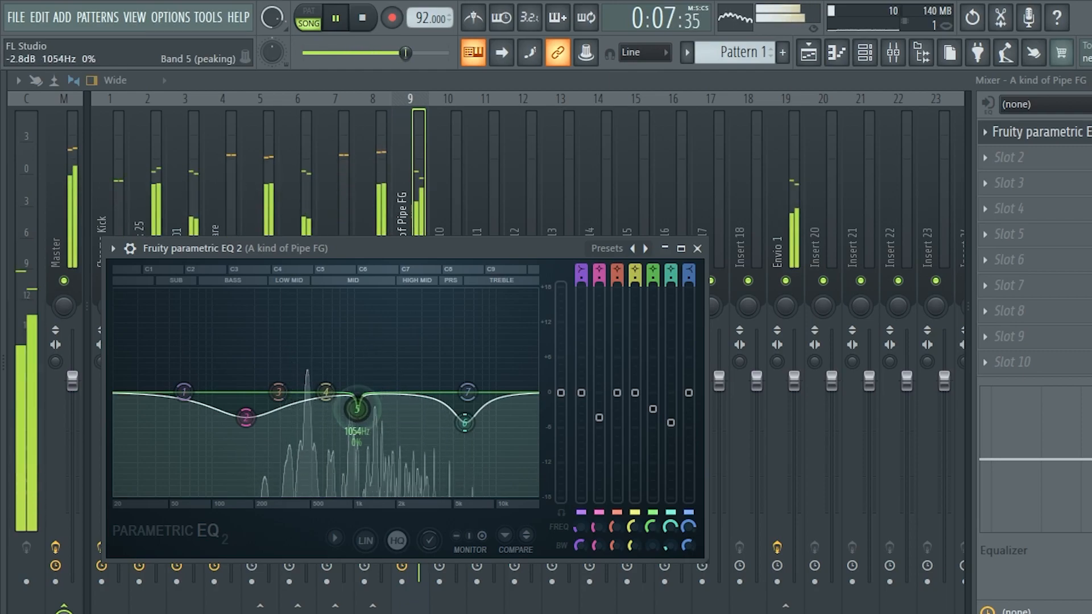
pyautogui.moveTo(356, 409); pyautogui.dragTo(355, 415)
pyautogui.click(699, 249)
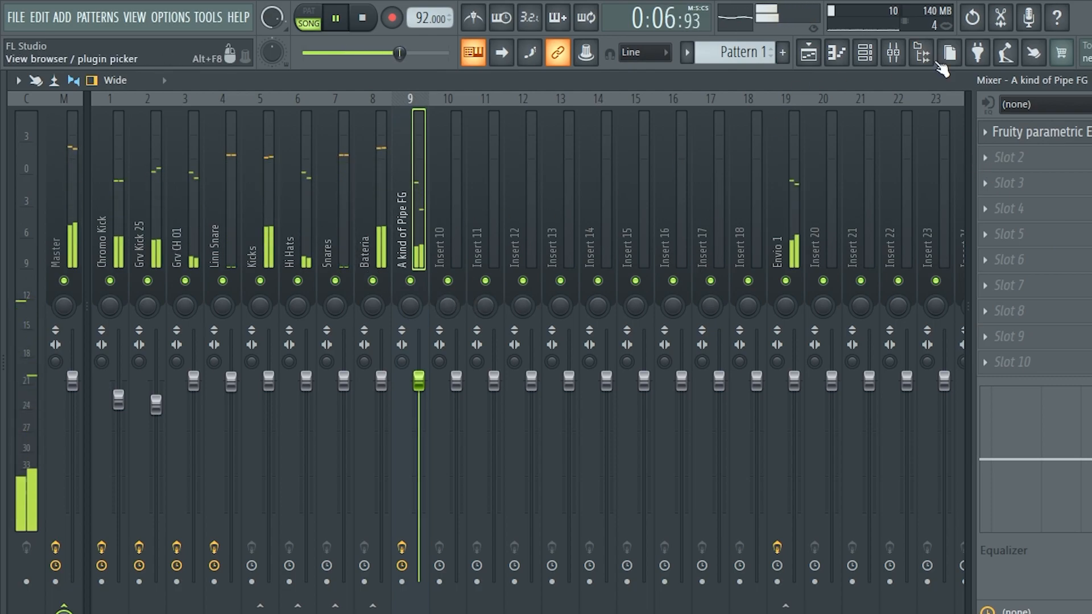
# Step: Check the mix on the master EQ with the channel rack out of the way, and lower the A kind of Pipe FG mixer fader
pyautogui.click(897, 53)
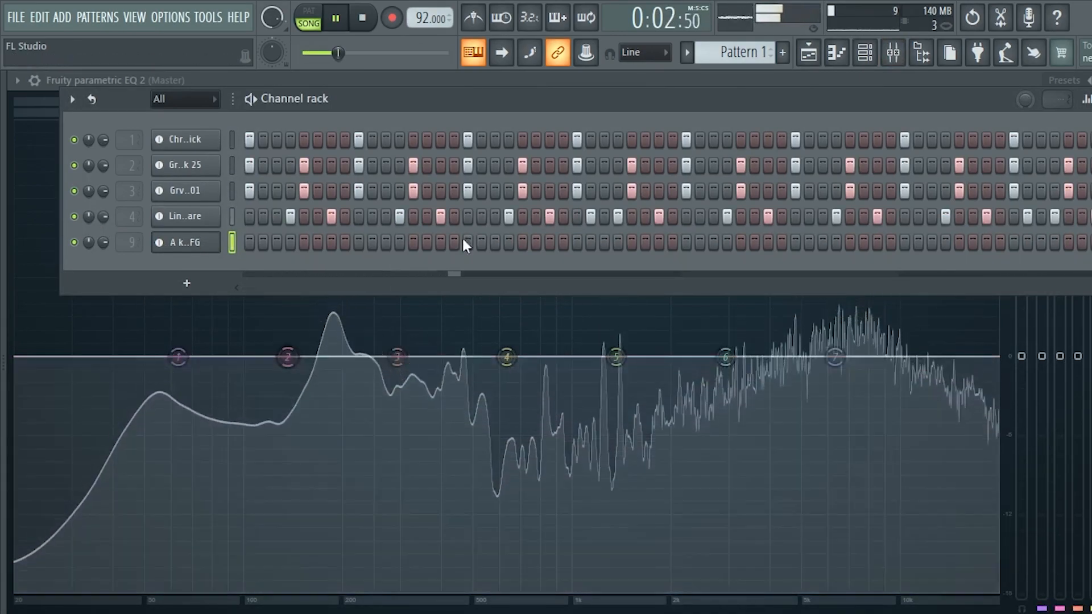
pyautogui.click(581, 84)
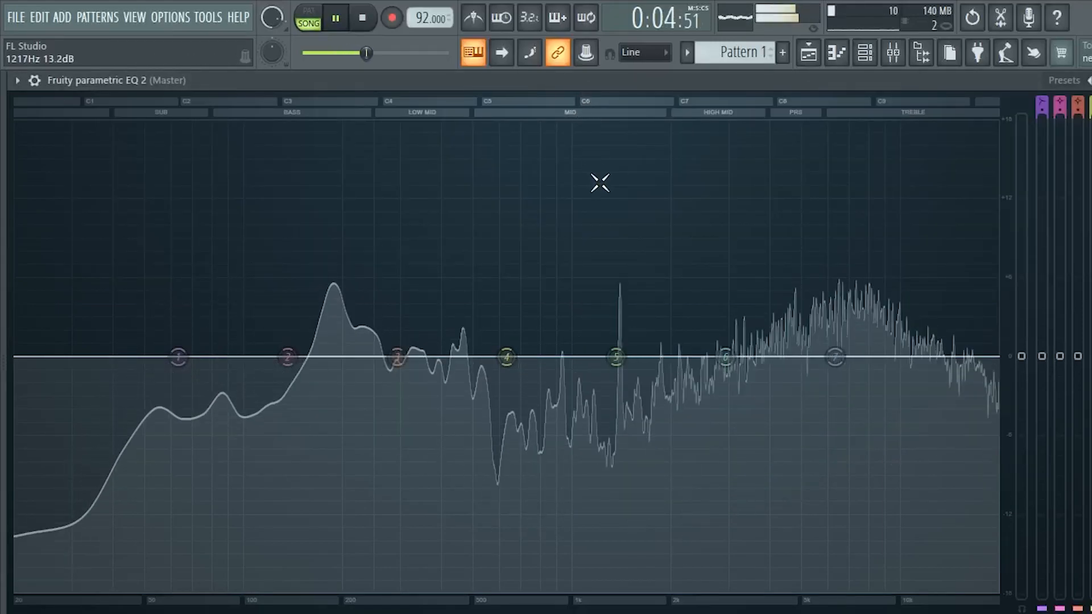
pyautogui.click(892, 52)
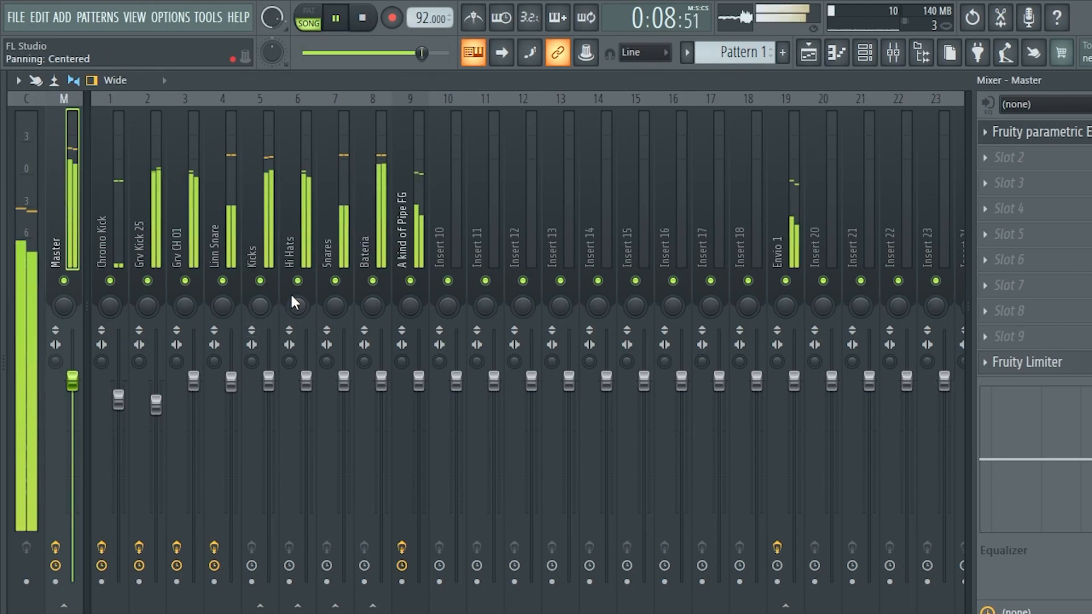
pyautogui.moveTo(419, 380); pyautogui.dragTo(418, 416)
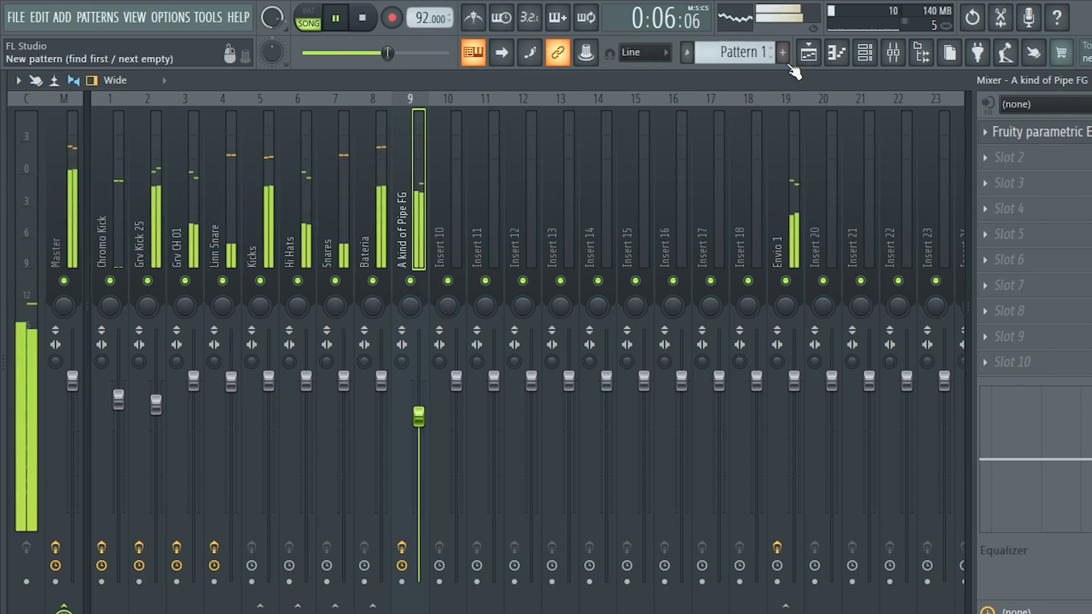
# Step: Review the master EQ's spectrum for the full mix with the pipe at its lowered volume
pyautogui.click(88, 159)
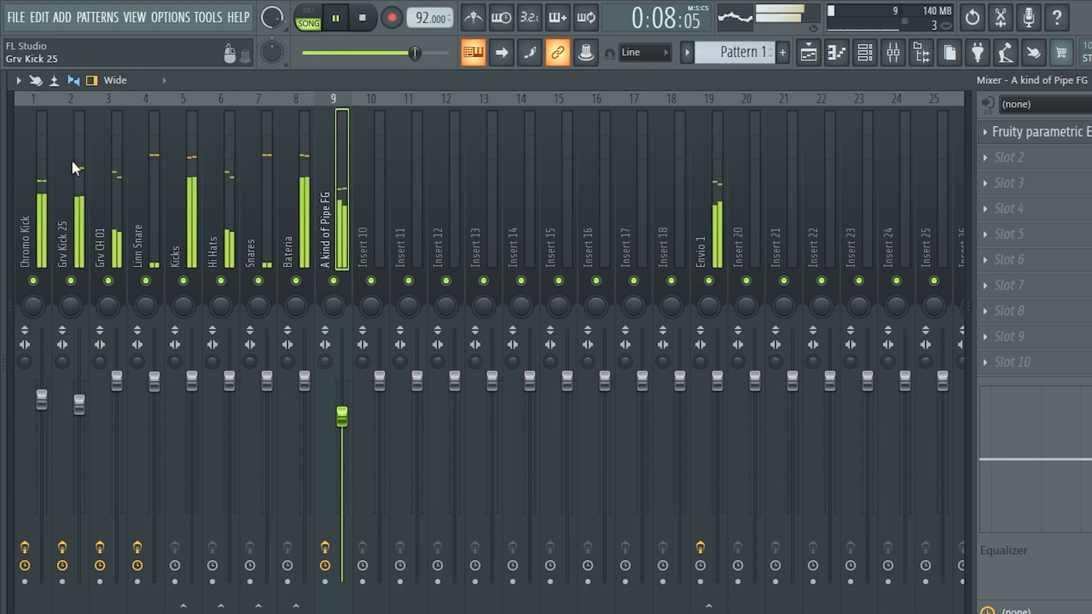
pyautogui.click(13, 175)
pyautogui.click(61, 168)
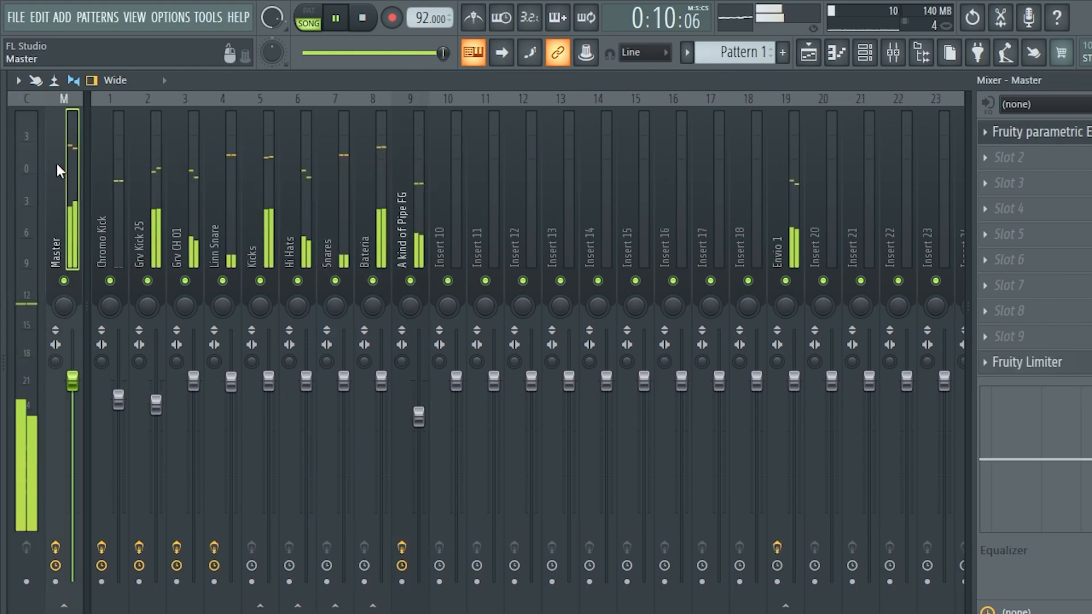
pyautogui.click(1041, 132)
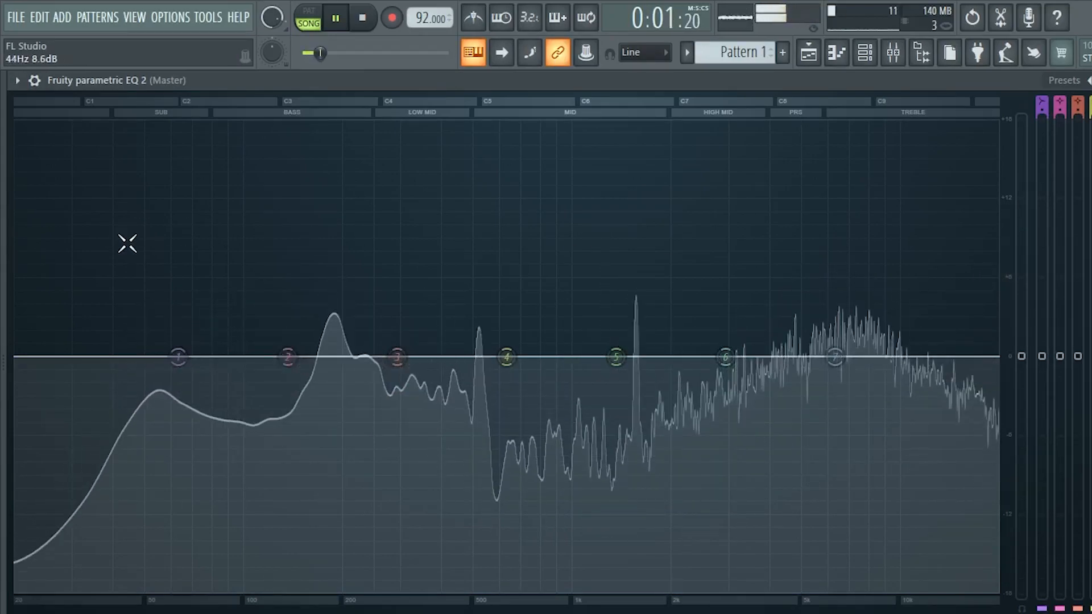
pyautogui.click(894, 52)
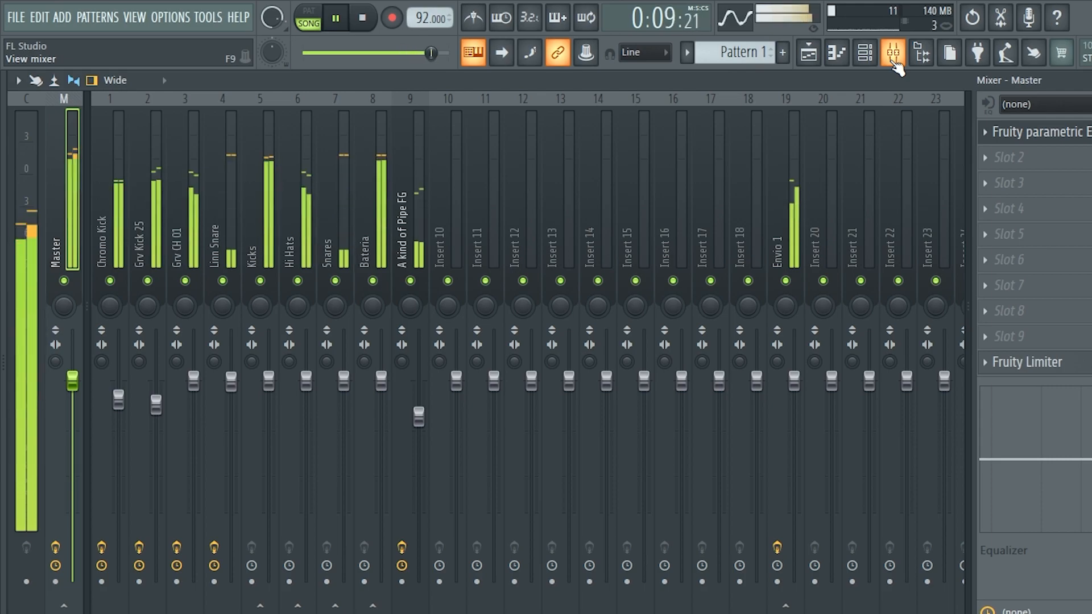
# Step: Solo the A kind of Pipe FG mixer track and inspect its EQ curve in a maximized window before closing it
pyautogui.click(410, 219)
pyautogui.rightClick(410, 281)
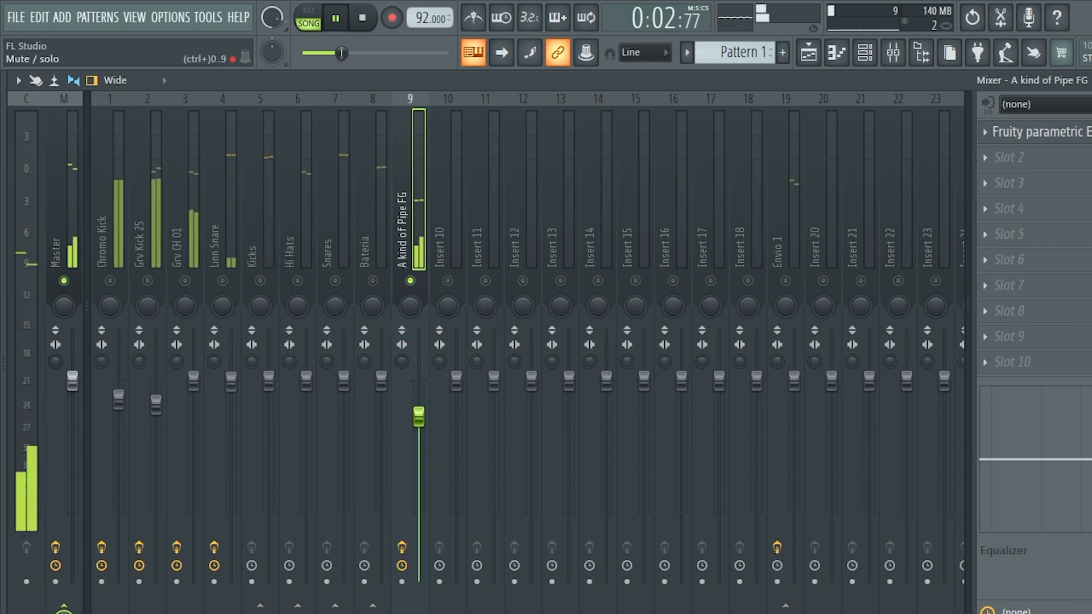
pyautogui.click(1018, 132)
pyautogui.click(682, 248)
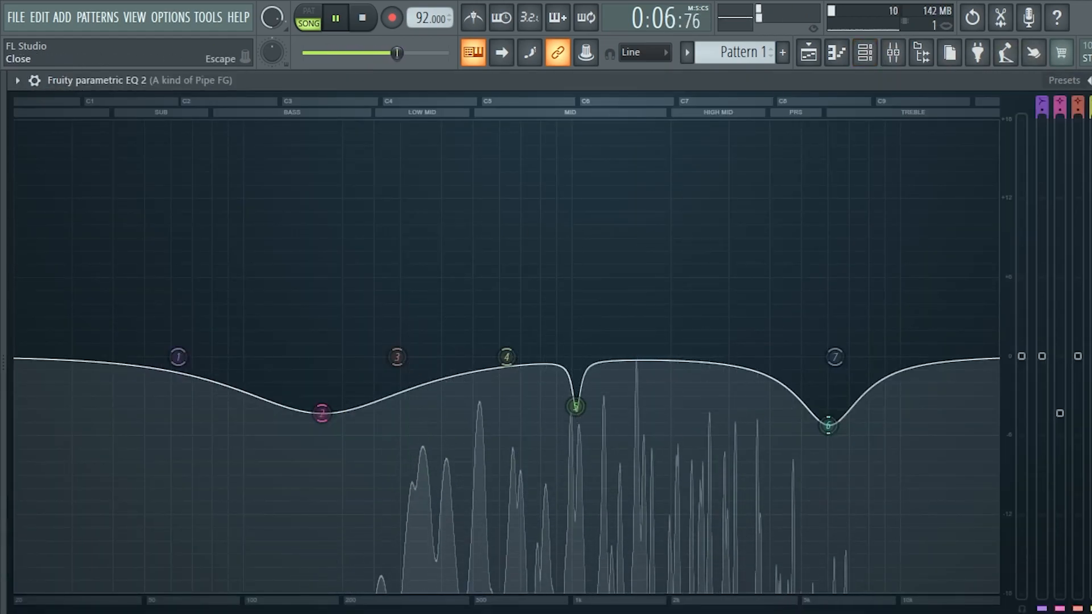
pyautogui.press('Escape')
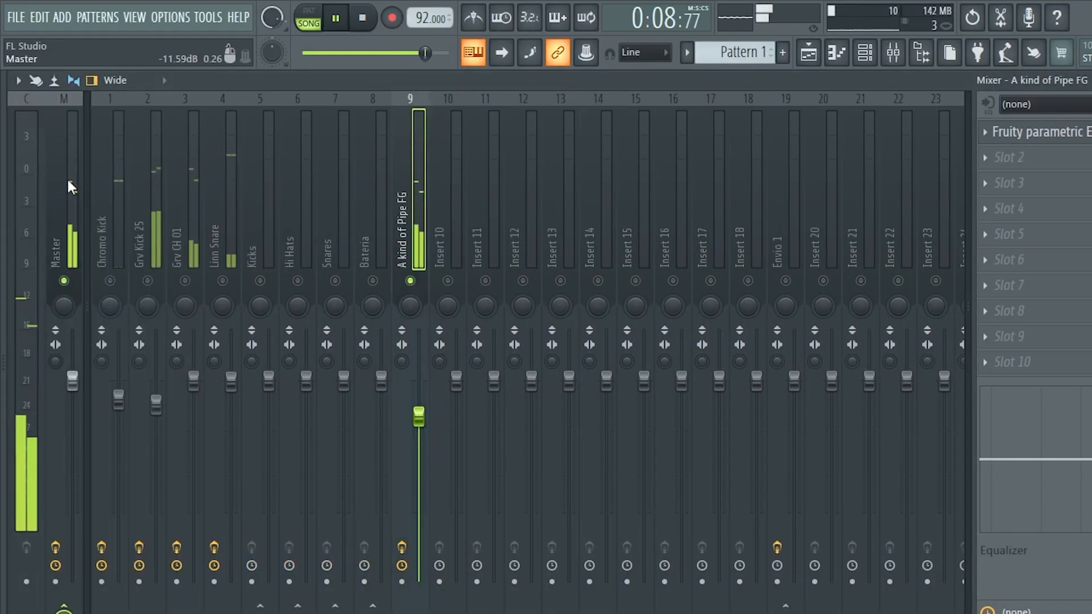
# Step: Open the Master track's EQ for the soloed pipe and float a reduced mixer window over the bass end of its graph
pyautogui.click(69, 182)
pyautogui.click(1017, 132)
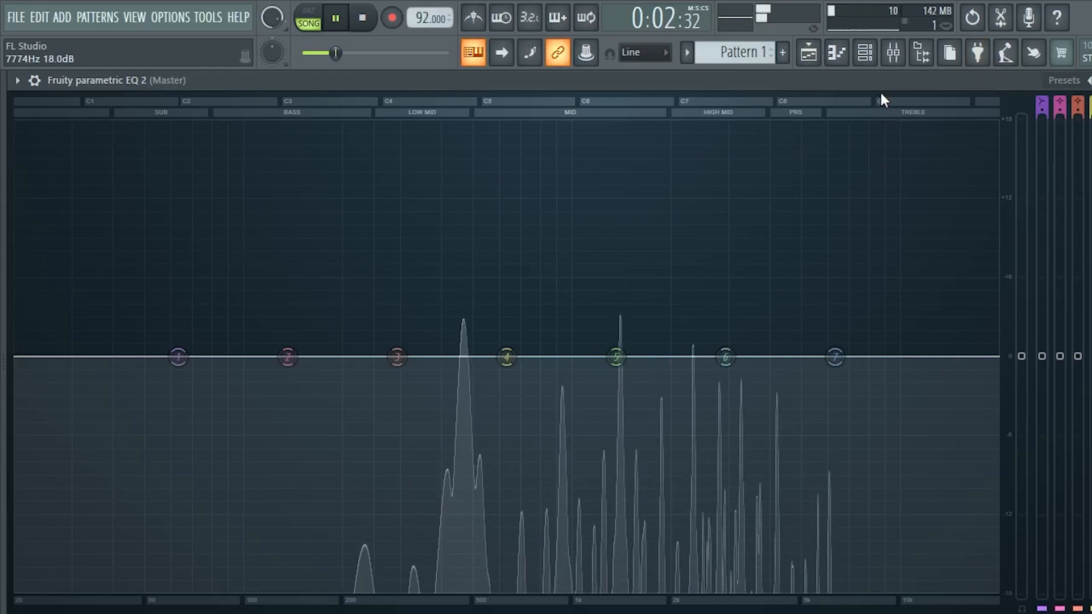
pyautogui.click(889, 54)
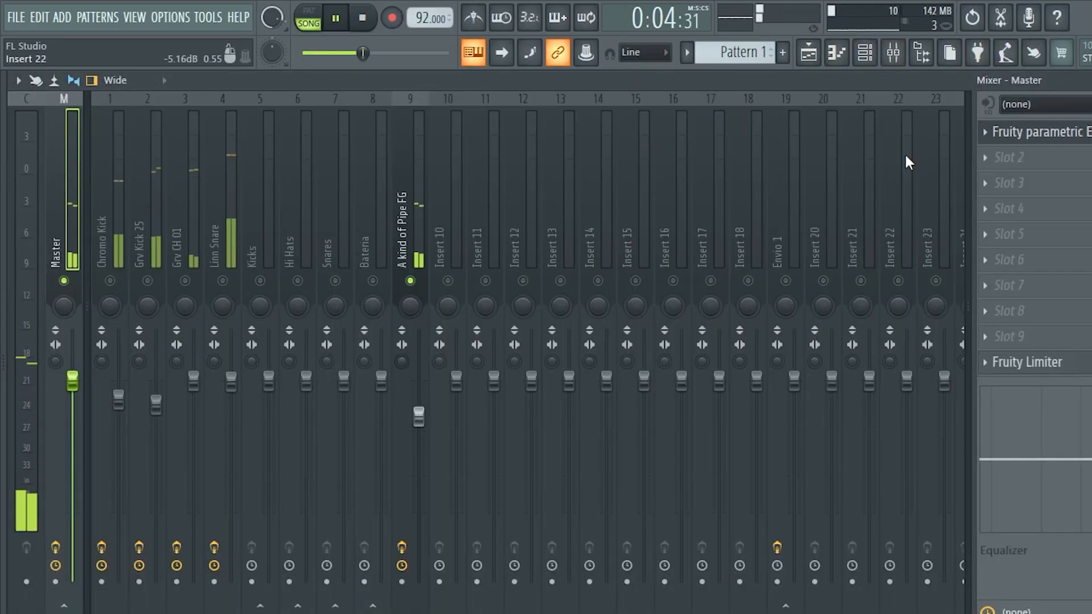
pyautogui.click(1090, 80)
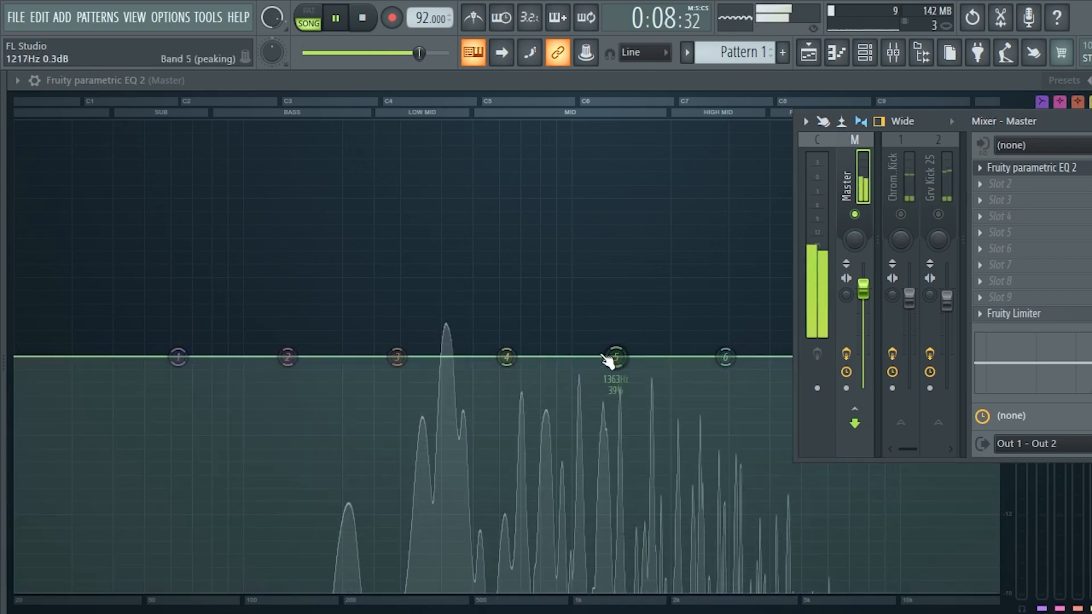
pyautogui.moveTo(1017, 135); pyautogui.dragTo(289, 415)
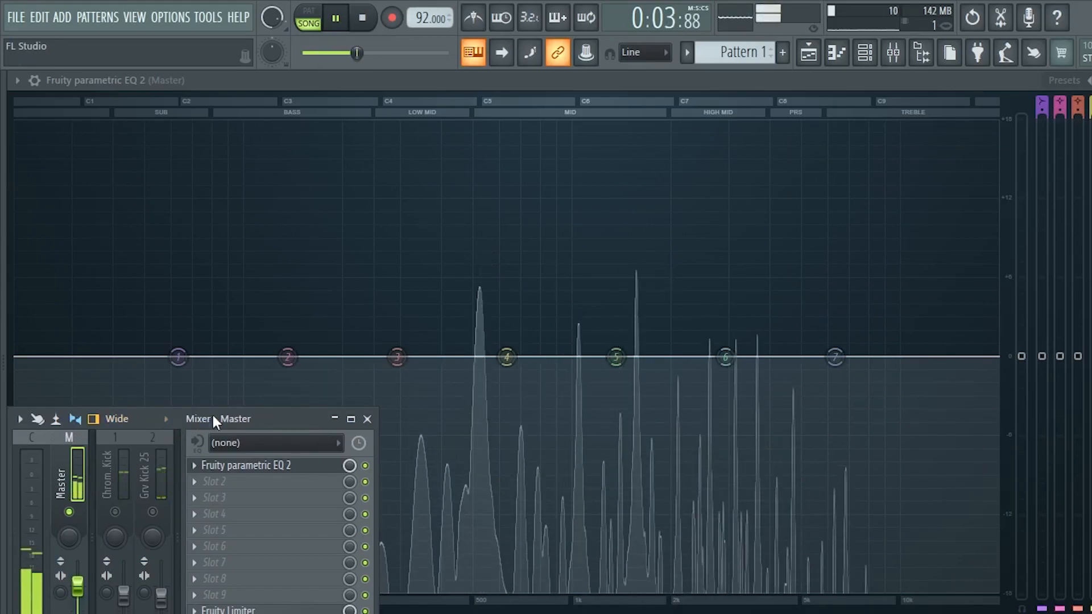
pyautogui.moveTo(215, 417); pyautogui.dragTo(241, 136)
# Step: Lower the A kind of Pipe FG mixer fader while checking its level against the master EQ spectrum
pyautogui.click(175, 205)
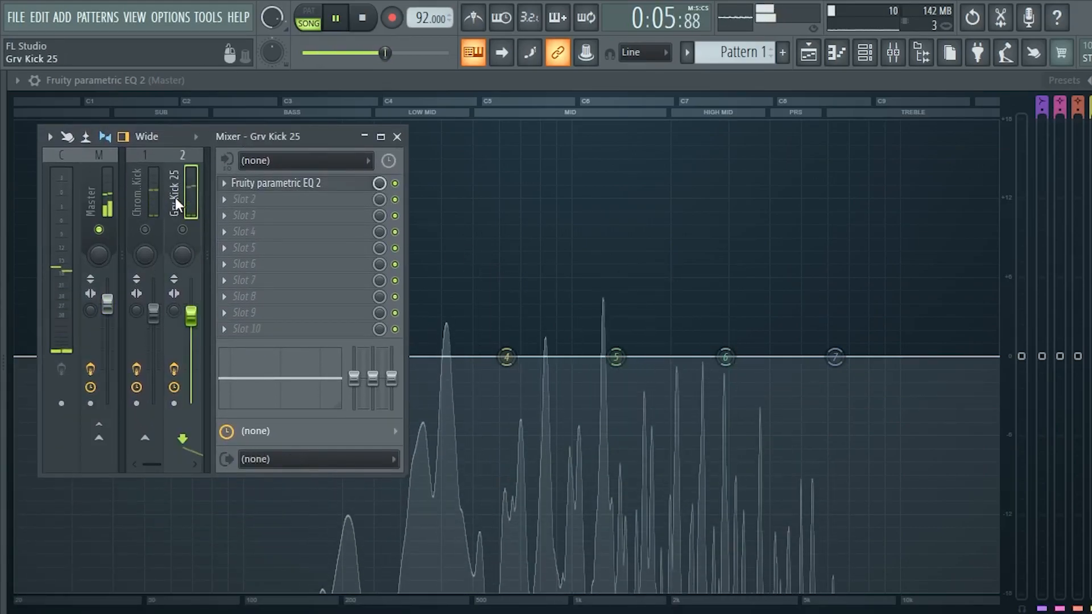
pyautogui.scroll(-3, 176, 205)
pyautogui.scroll(-4, 175, 198)
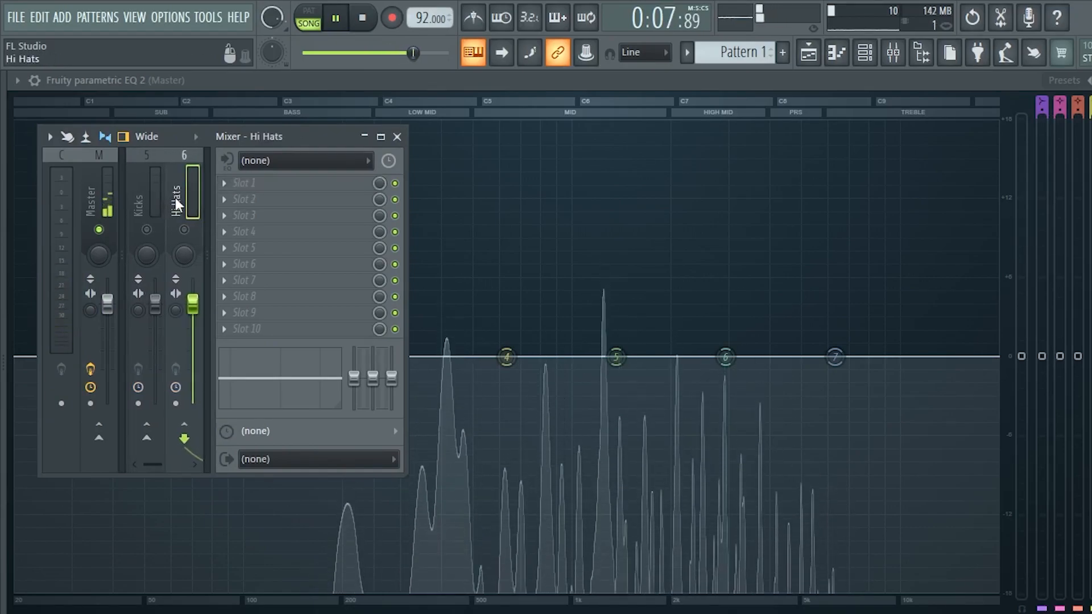
pyautogui.moveTo(157, 326); pyautogui.dragTo(155, 347)
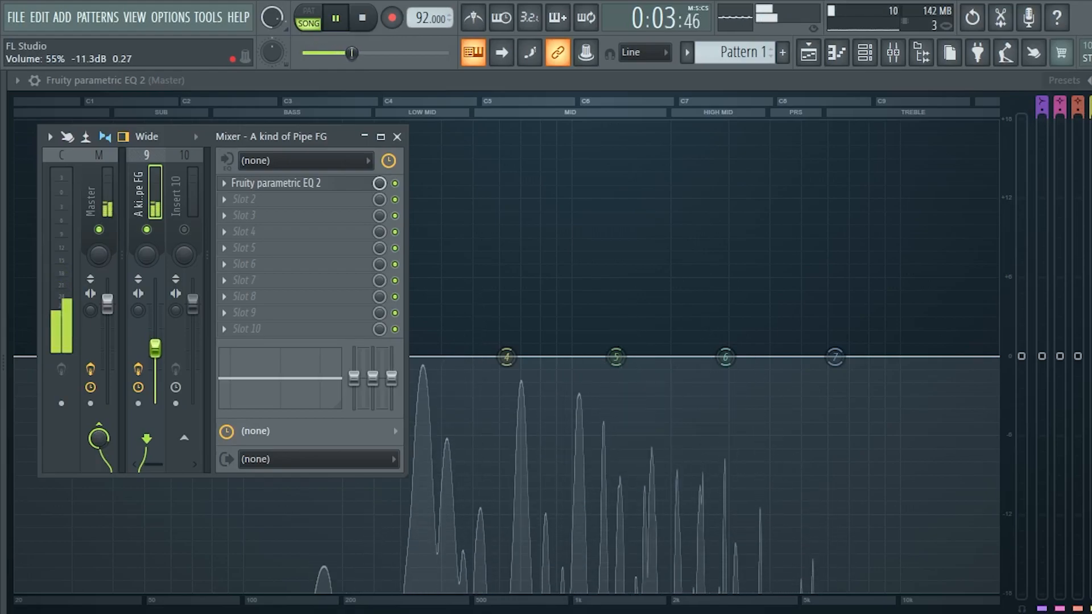
pyautogui.moveTo(154, 348); pyautogui.dragTo(155, 350)
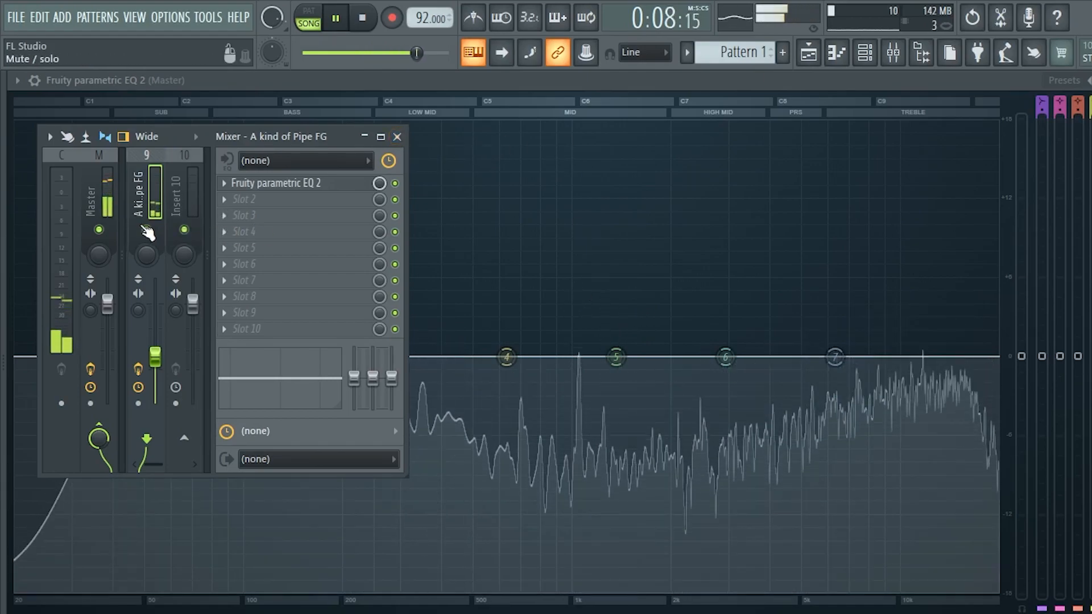
# Step: Replace the floating mixer window with a maximized one, and stop the song playback from the playlist
pyautogui.click(397, 136)
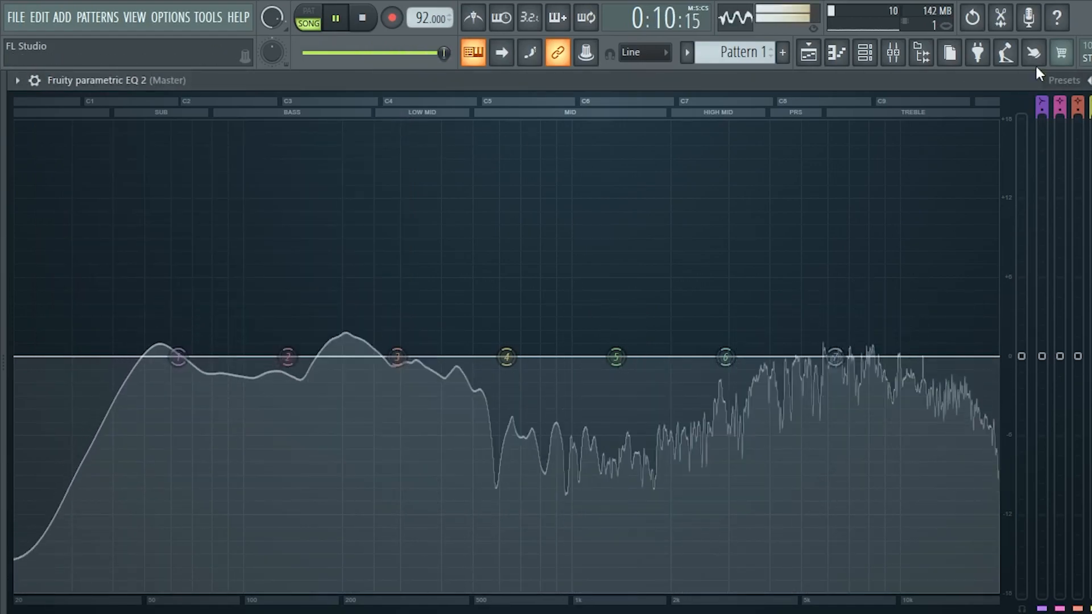
pyautogui.click(893, 52)
pyautogui.click(380, 137)
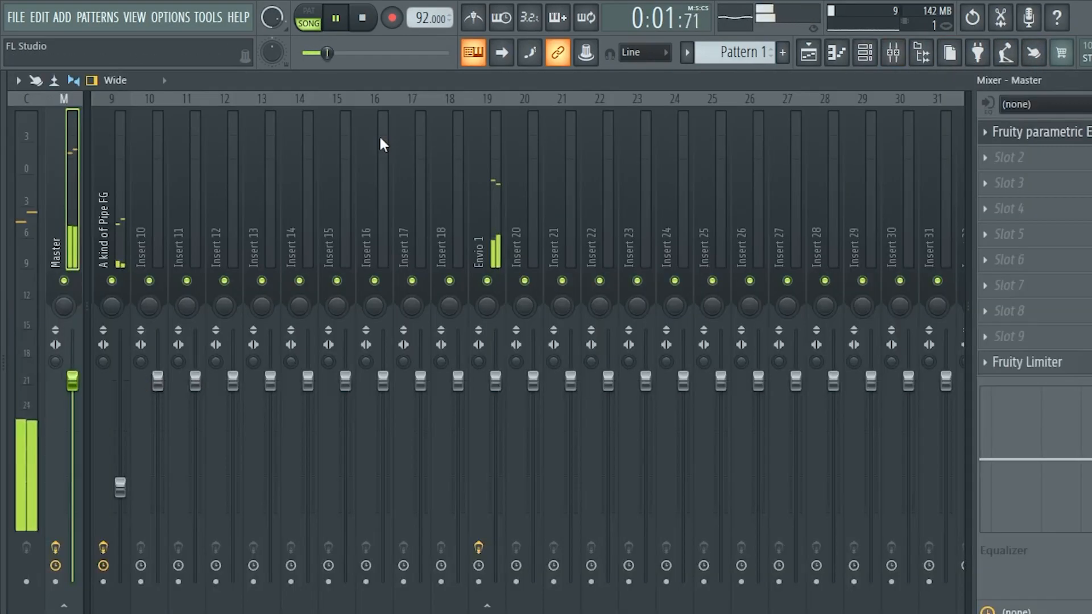
pyautogui.click(808, 52)
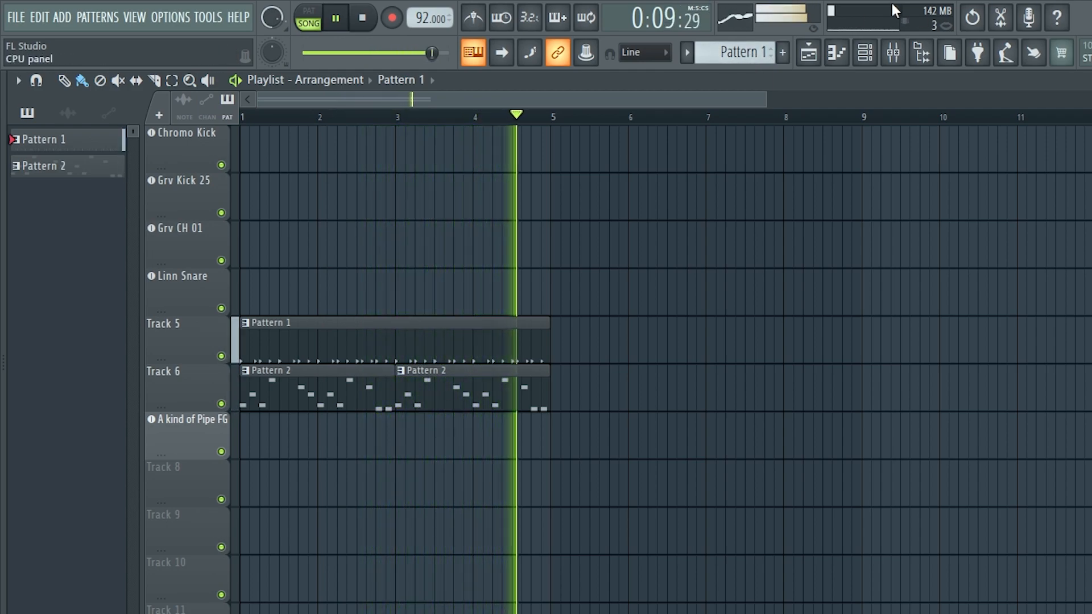
pyautogui.press('space')
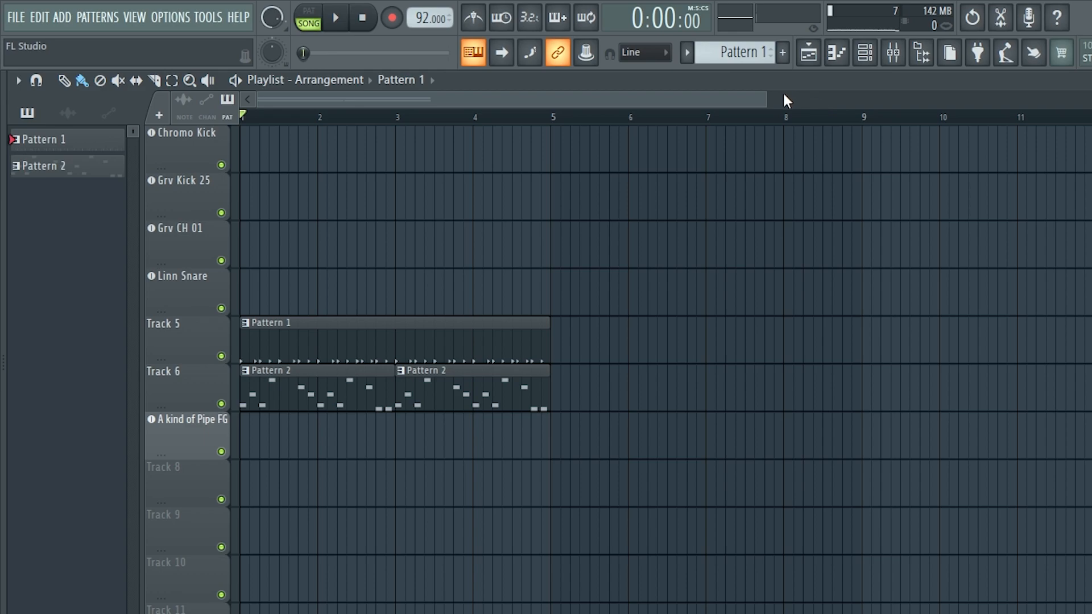
# Step: Review the mixer's fader levels from the A kind of Pipe FG track back to the Master track
pyautogui.click(892, 54)
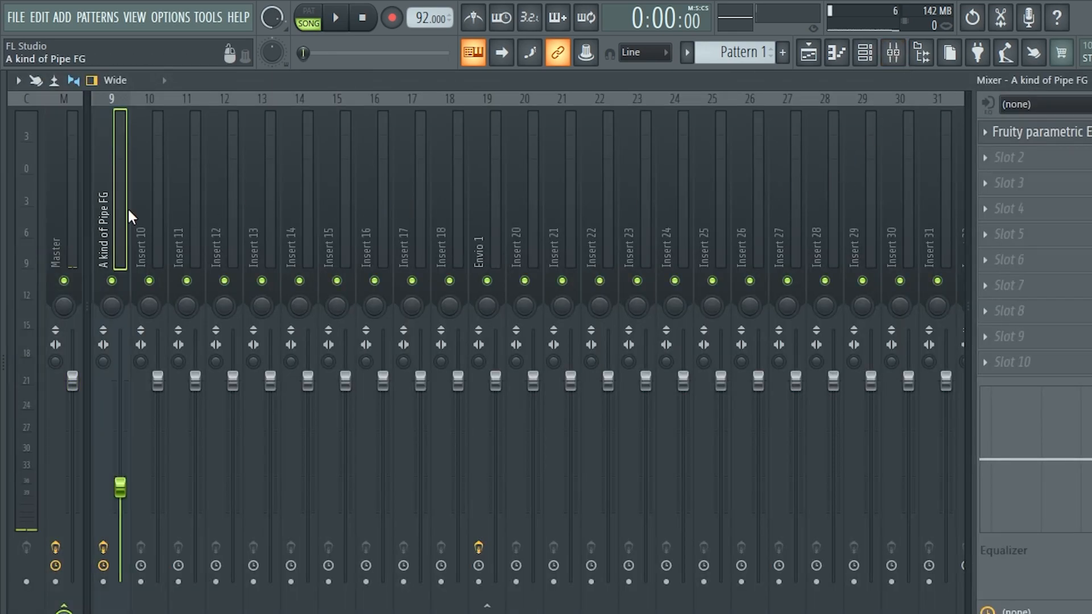
pyautogui.press('Left')
pyautogui.press('Left')
pyautogui.press('Left')
pyautogui.press('Left')
pyautogui.press('Left')
pyautogui.press('Left')
pyautogui.press('Left')
pyautogui.press('Left')
pyautogui.press('Left')
pyautogui.press('Left')
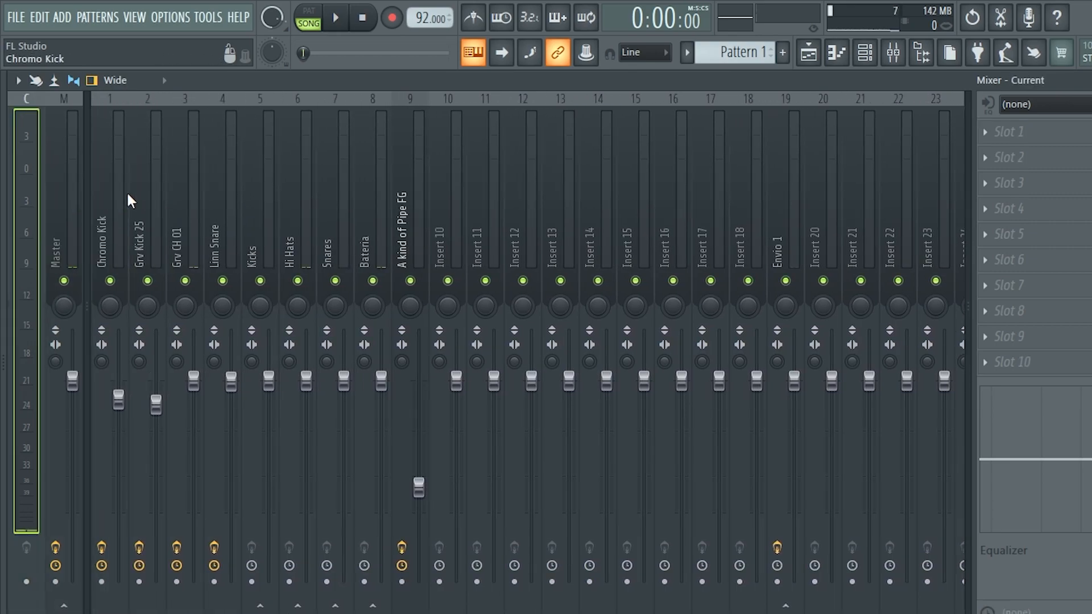
pyautogui.press('Right')
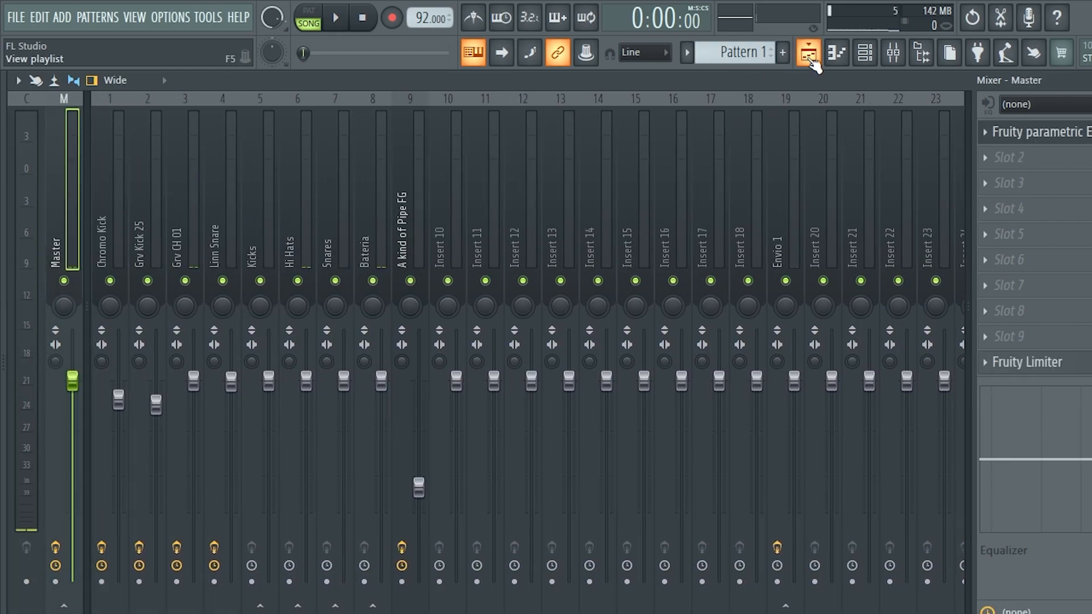
# Step: Switch the channel rack to Pattern 2 and open the A kind of Pipe FG melody in the piano roll
pyautogui.click(808, 52)
pyautogui.click(869, 57)
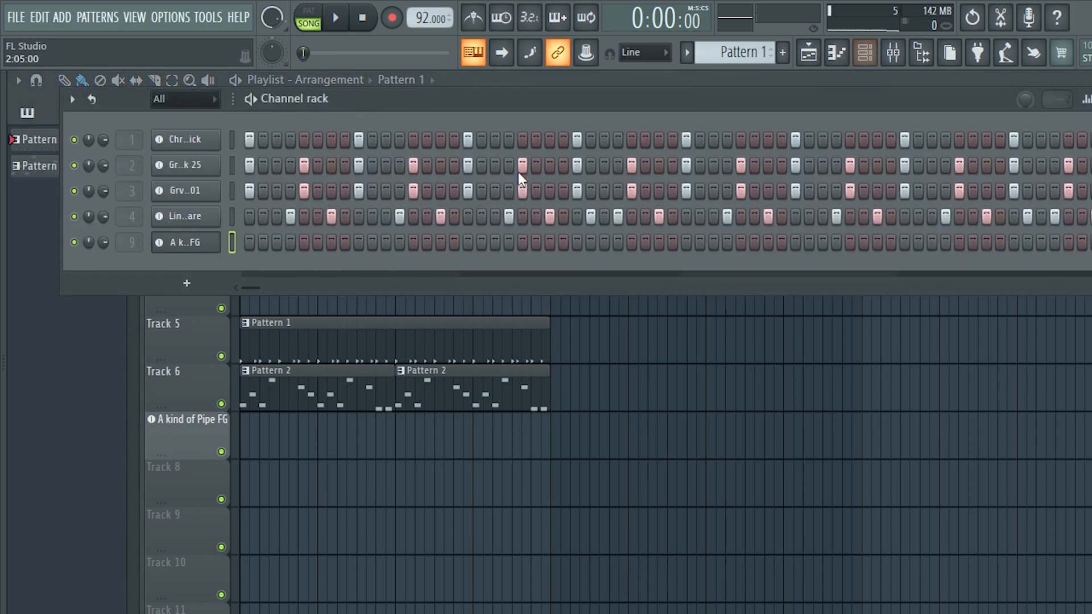
pyautogui.scroll(-1, 748, 47)
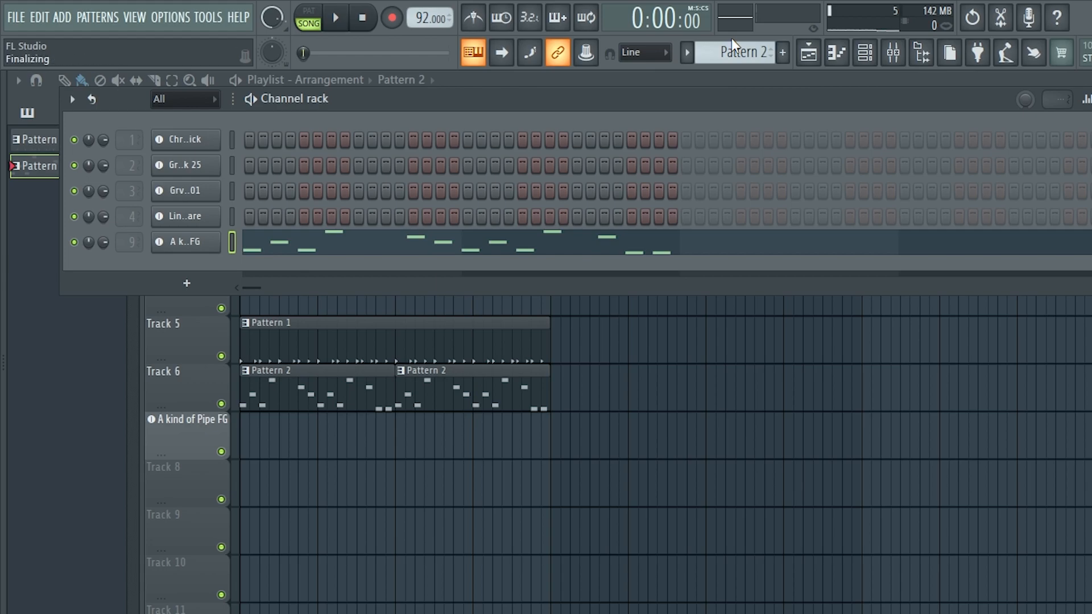
pyautogui.click(461, 244)
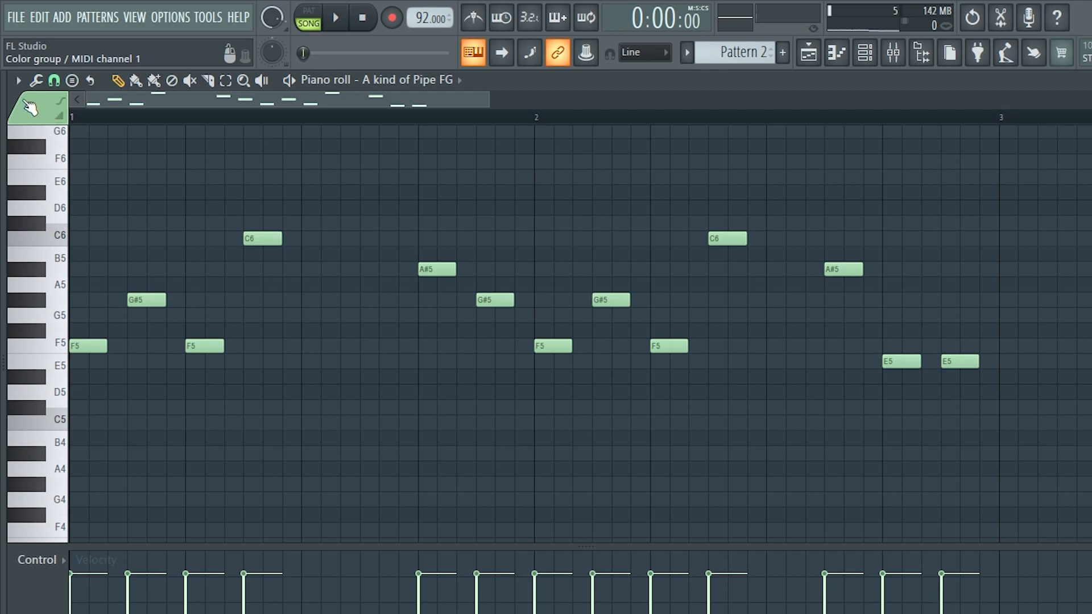
# Step: Open the riff machine for the A kind of Pipe FG melody
pyautogui.click(18, 81)
pyautogui.moveTo(43, 108)
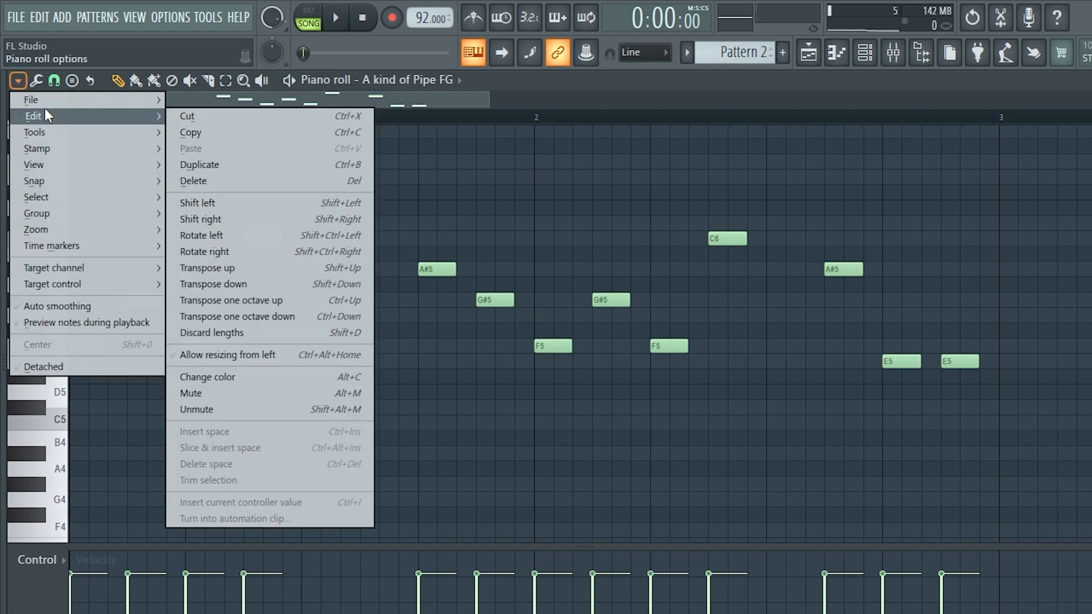
pyautogui.moveTo(44, 129)
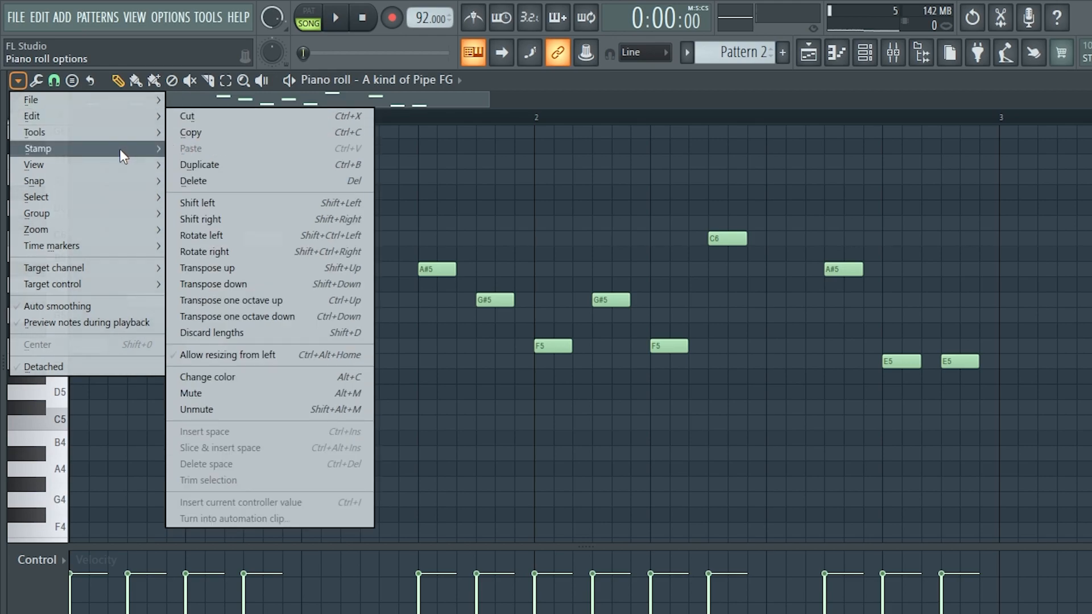
pyautogui.moveTo(124, 136)
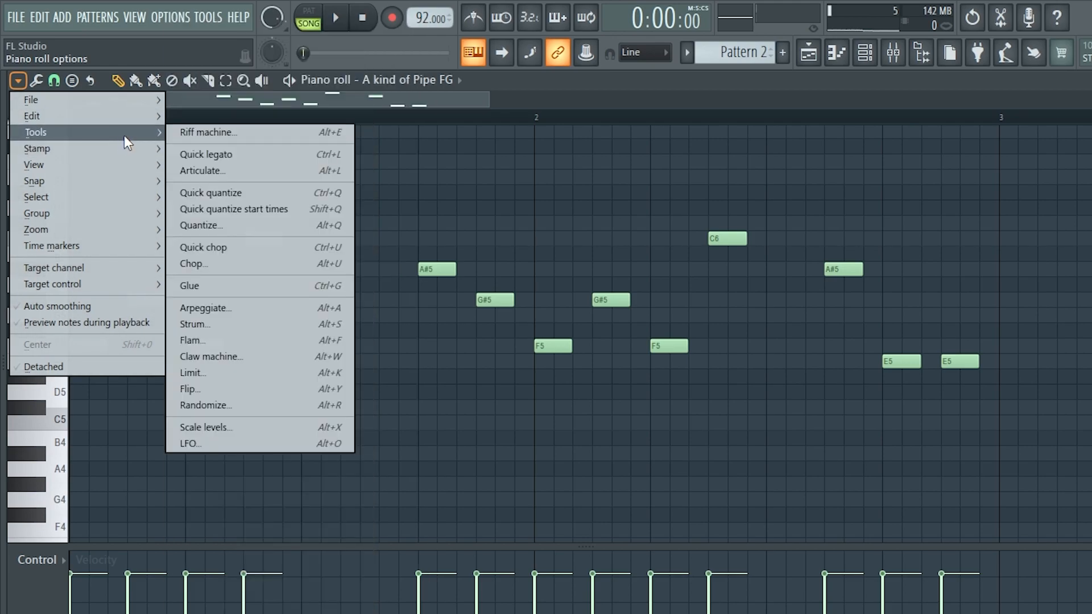
pyautogui.click(208, 133)
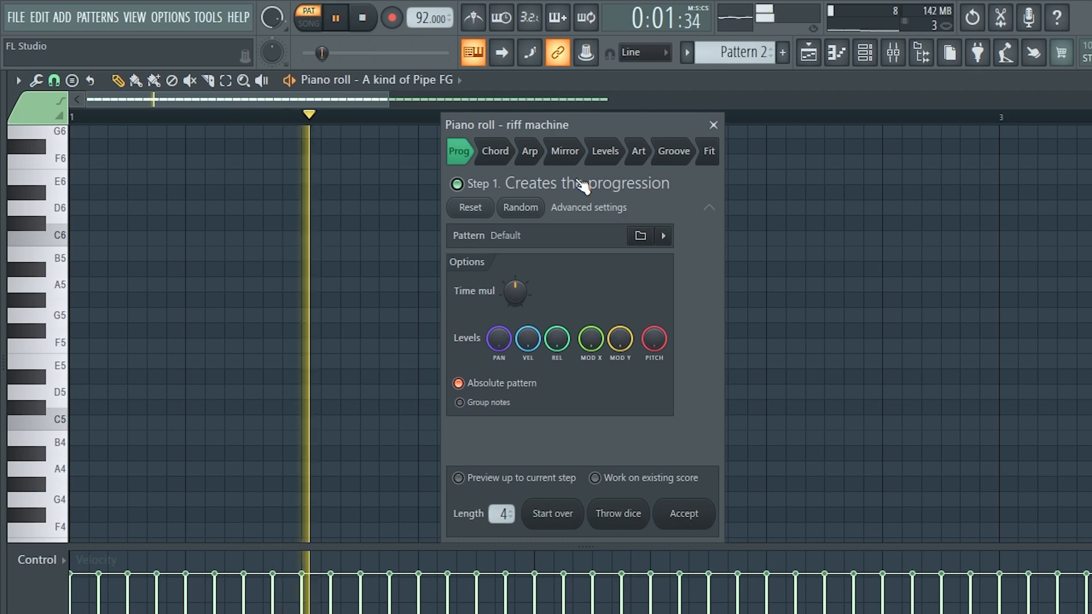
# Step: Turn off all riff machine stages from Prog through Fit and make it work on the existing score
pyautogui.click(495, 150)
pyautogui.click(535, 152)
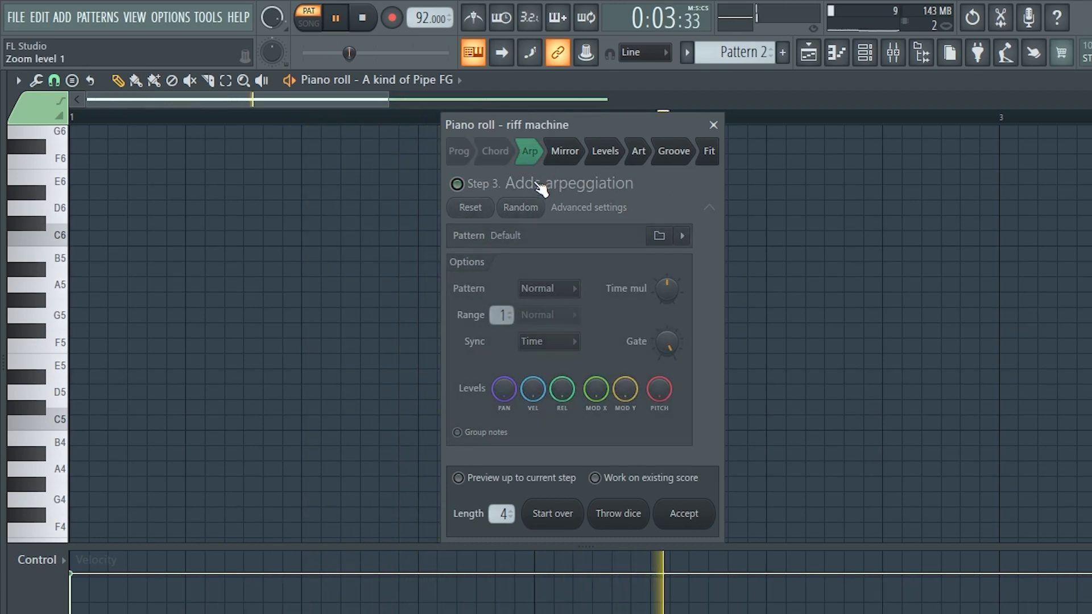
pyautogui.click(565, 151)
pyautogui.click(605, 155)
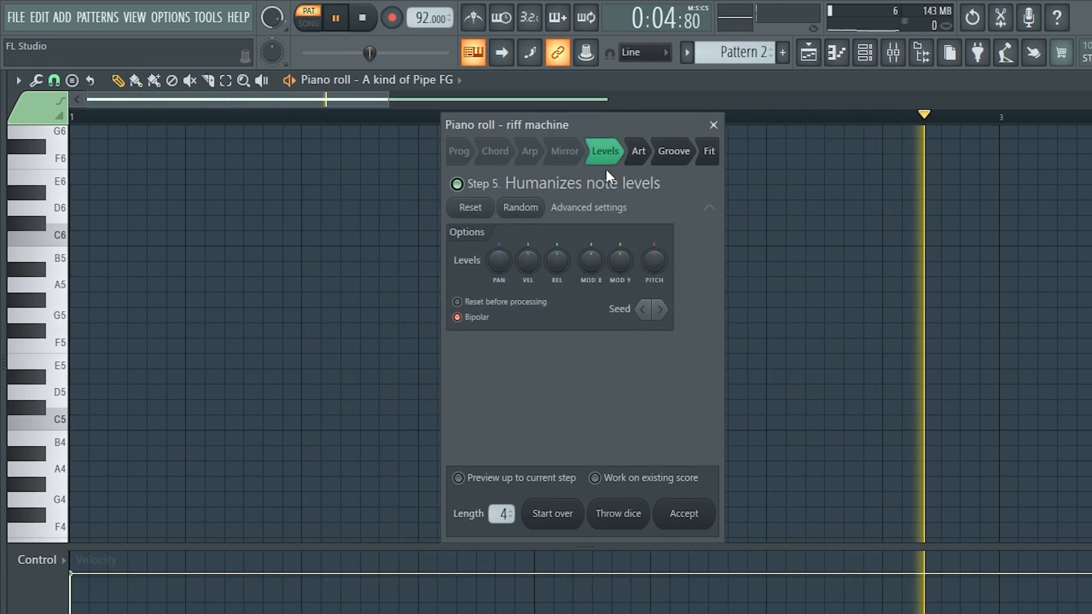
pyautogui.click(634, 155)
pyautogui.click(676, 154)
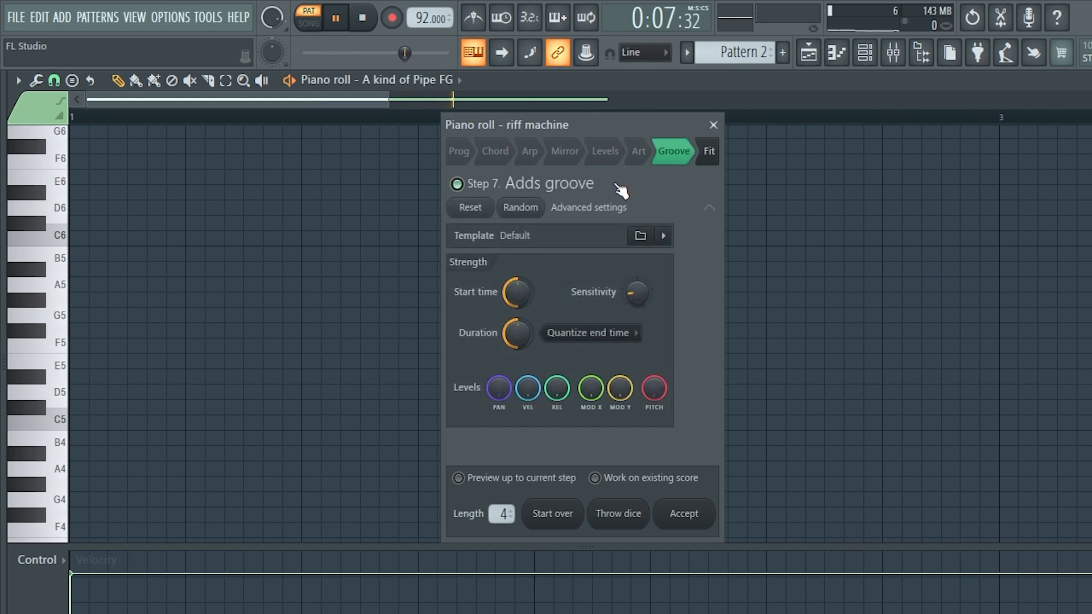
pyautogui.click(707, 152)
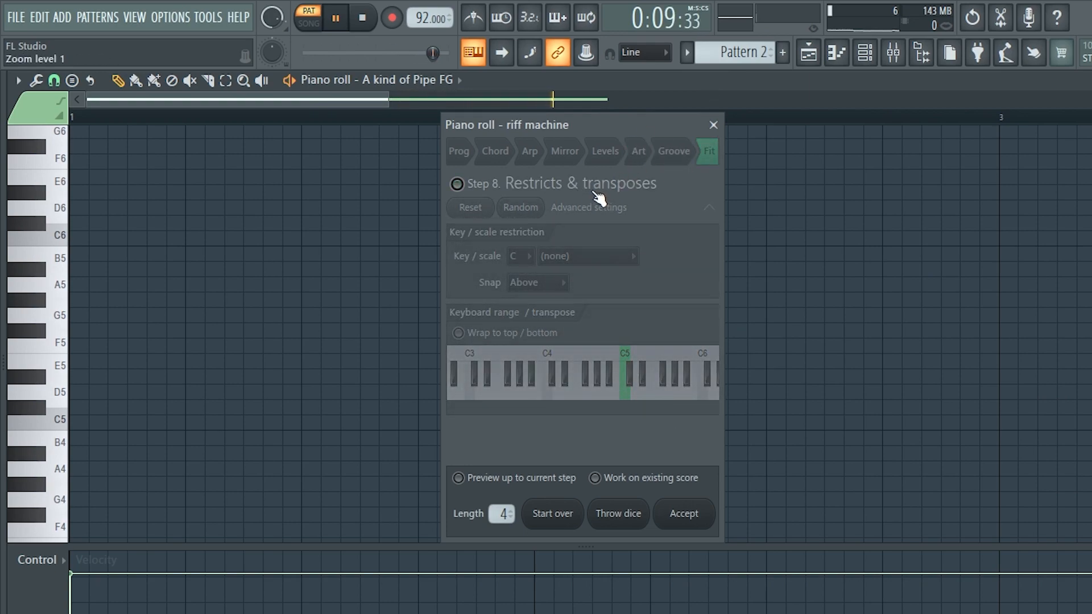
pyautogui.click(674, 481)
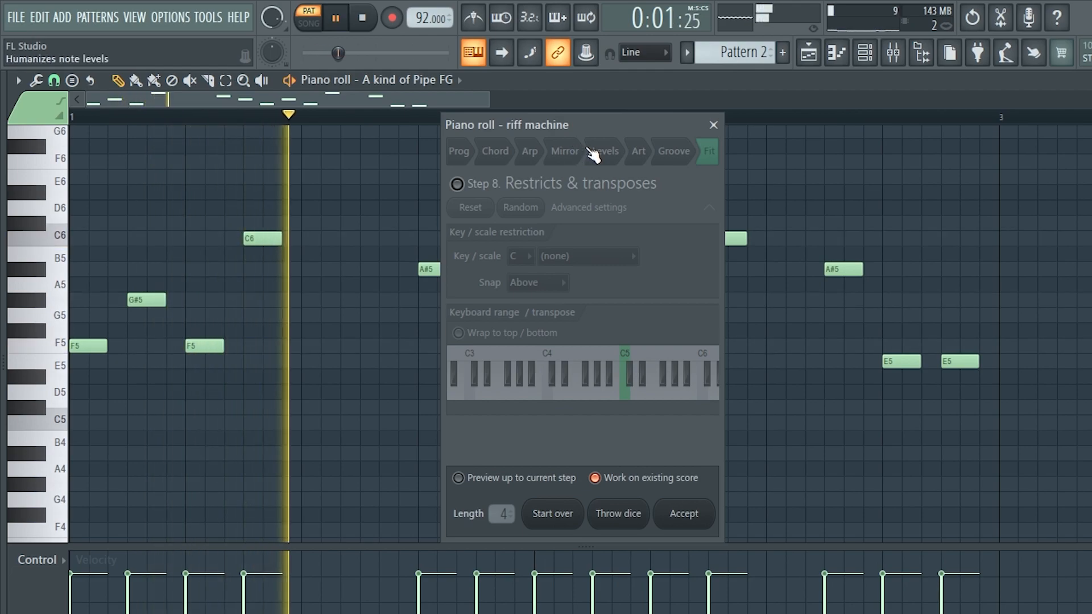
# Step: Enable the riff machine's Levels stage and randomize the humanized note levels several times
pyautogui.click(622, 144)
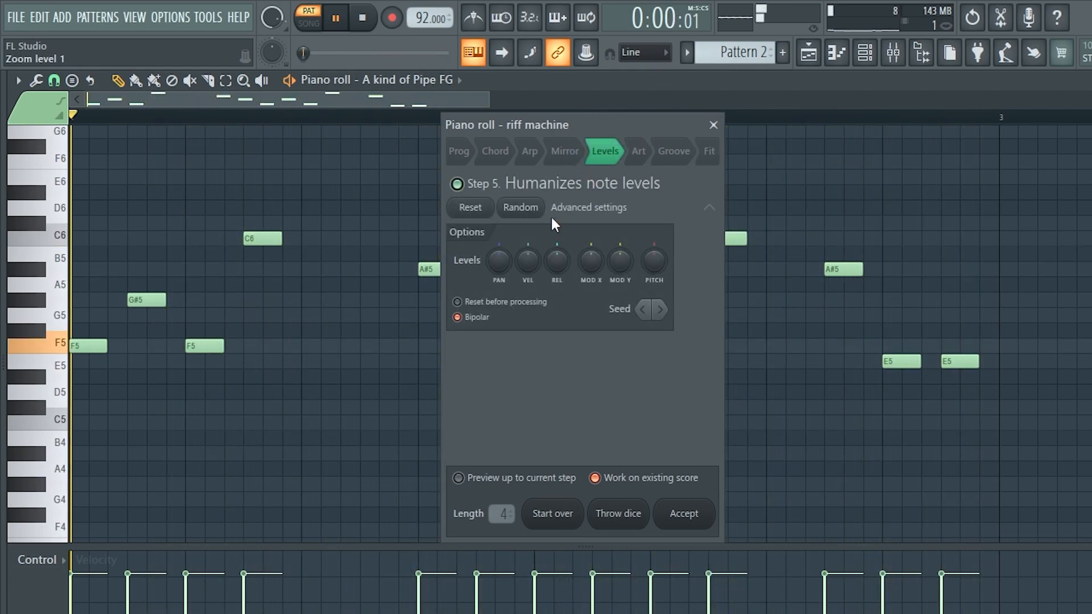
pyautogui.click(520, 210)
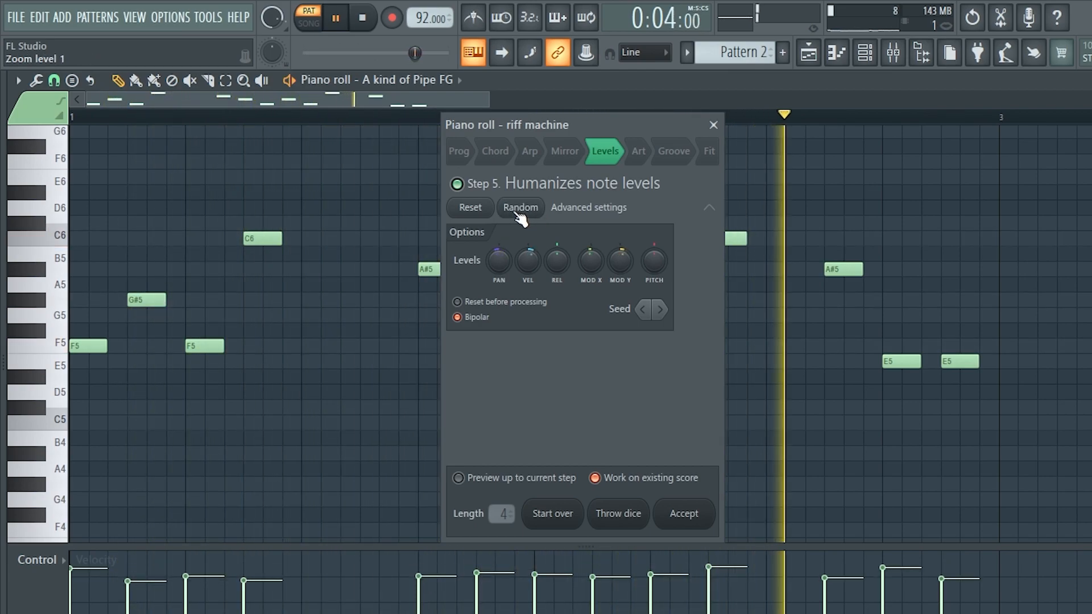
pyautogui.click(519, 208)
pyautogui.click(518, 208)
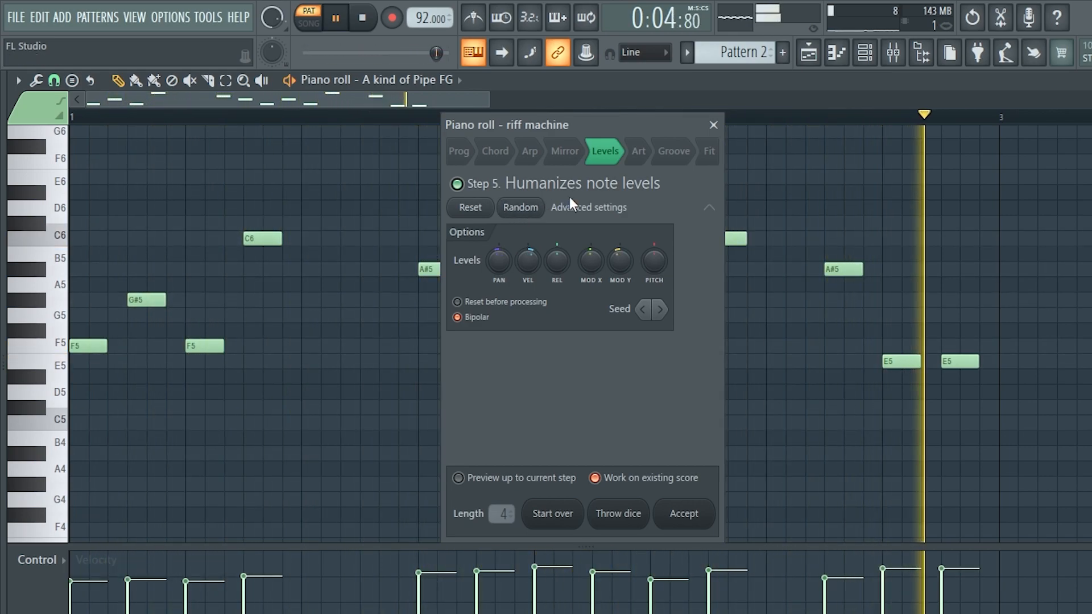
# Step: Enable the riff machine's Art stage and randomize its articulation several times with Use lengths on
pyautogui.click(628, 162)
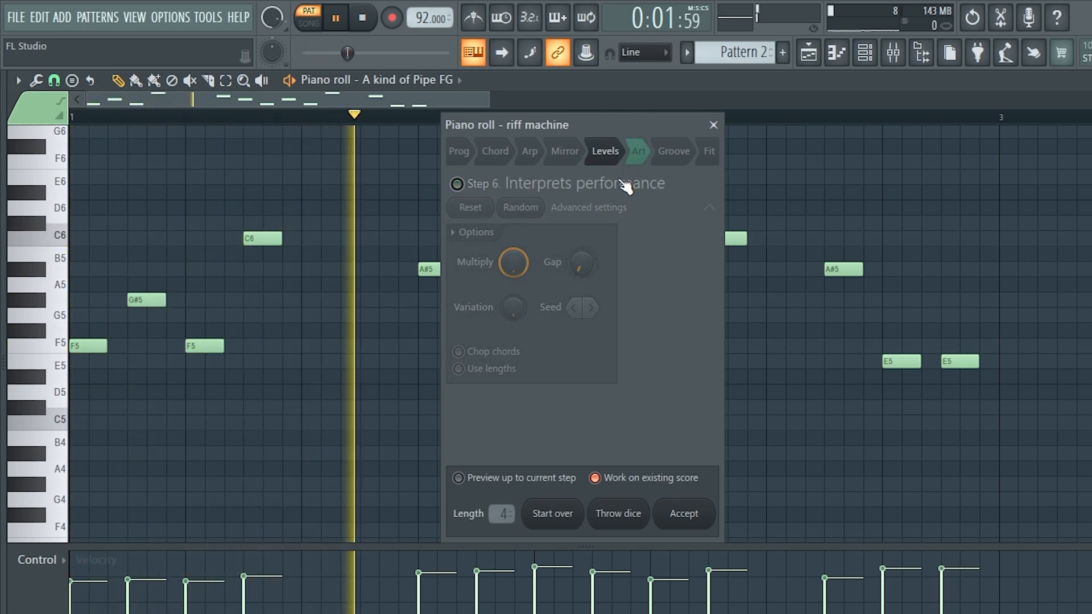
pyautogui.click(533, 209)
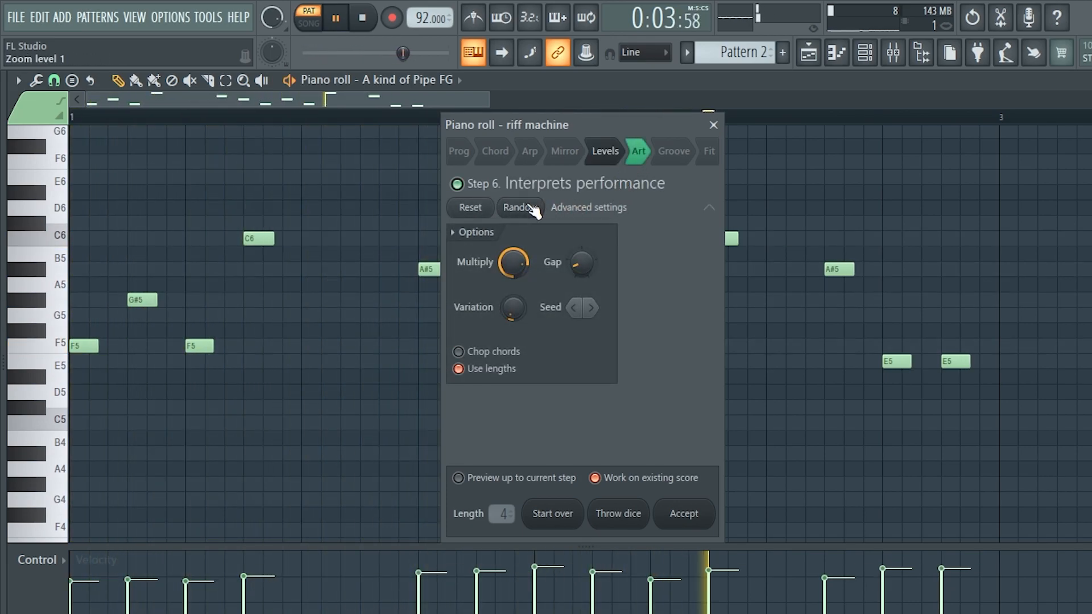
pyautogui.click(535, 211)
pyautogui.click(534, 211)
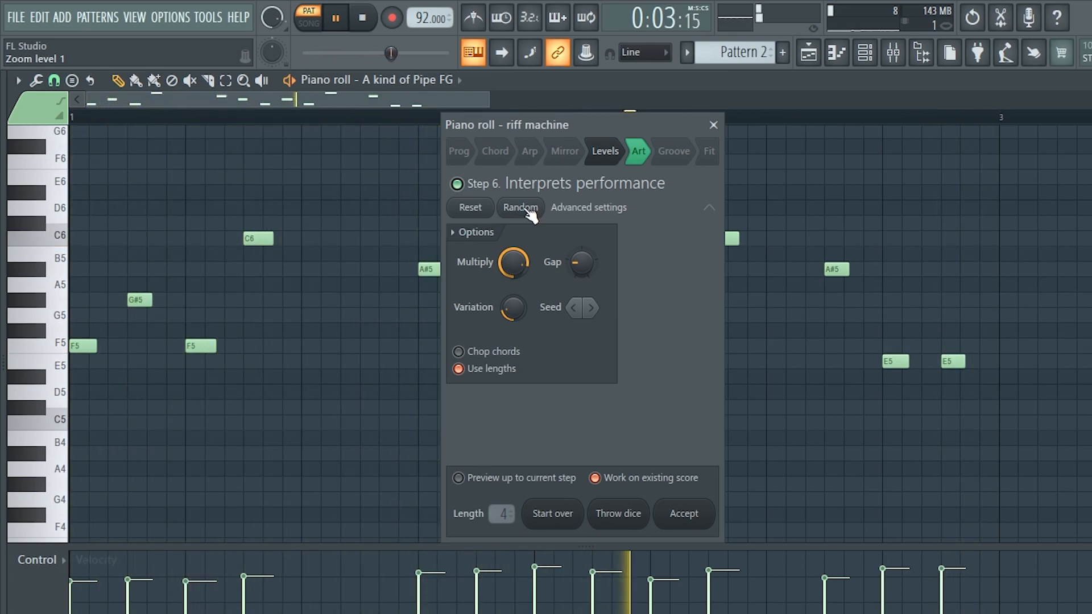
# Step: Enable the riff machine's Groove stage and randomize it until it uses the Quieter odd step template
pyautogui.click(674, 155)
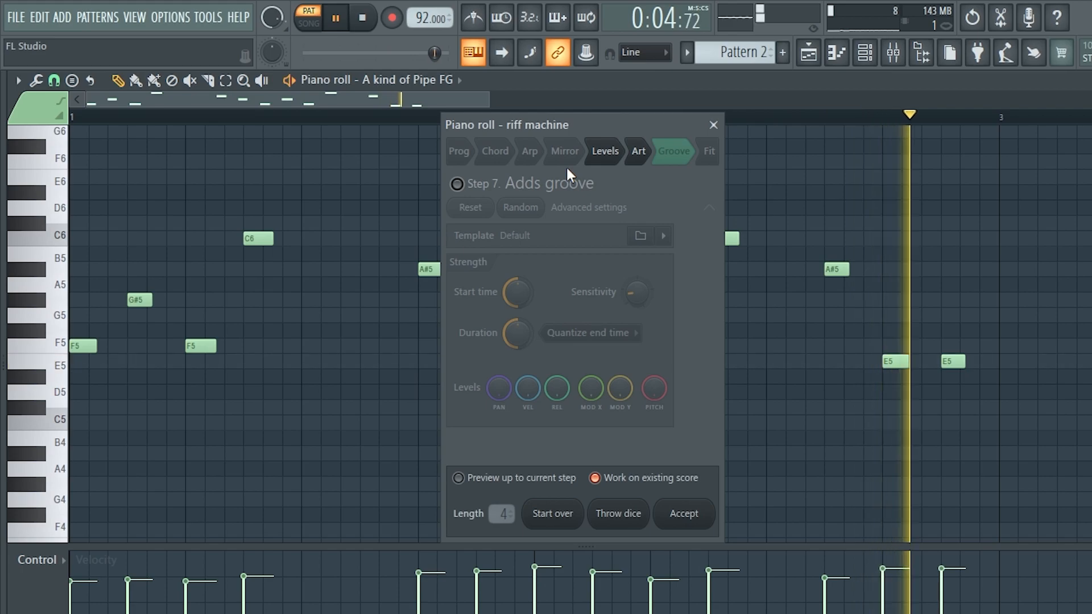
pyautogui.click(522, 209)
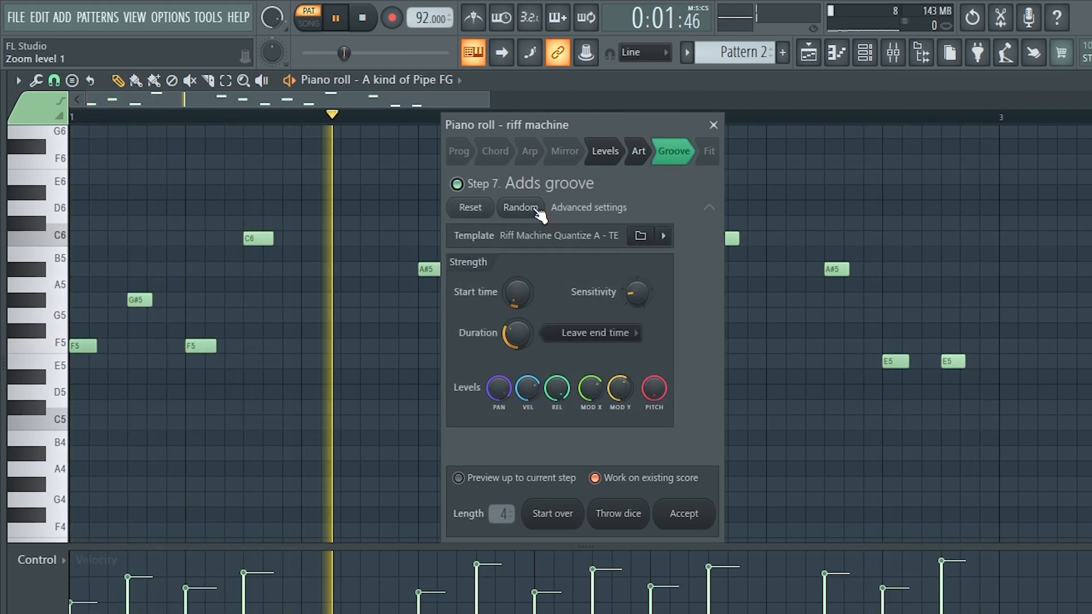
pyautogui.click(521, 208)
pyautogui.click(521, 208)
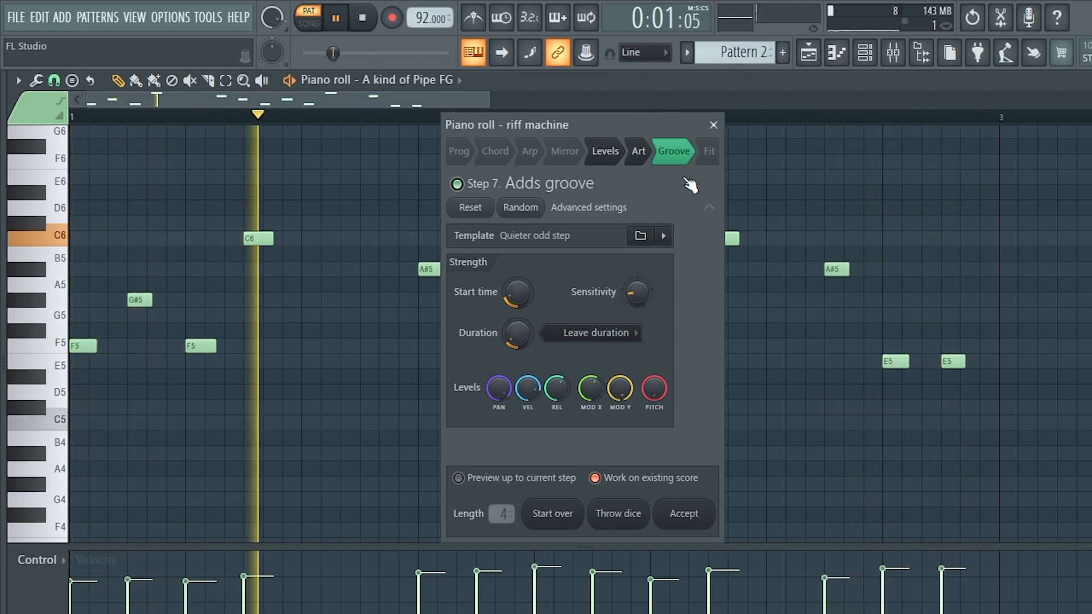
# Step: Look through the riff machine's Fit, Mirror and Arp stages and try the Default arpeggio on the melody
pyautogui.click(721, 148)
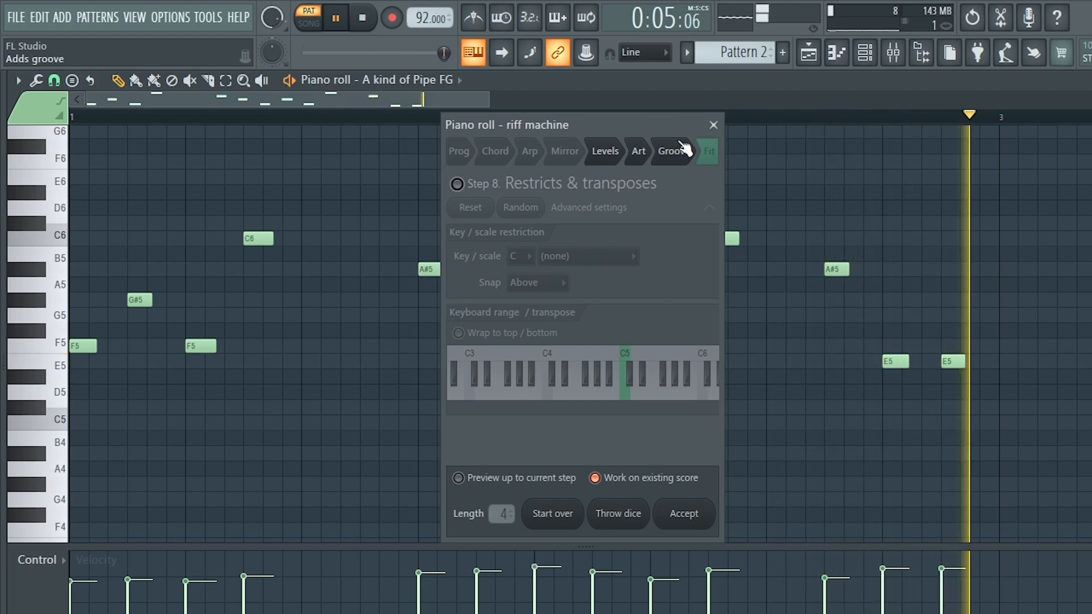
pyautogui.click(564, 151)
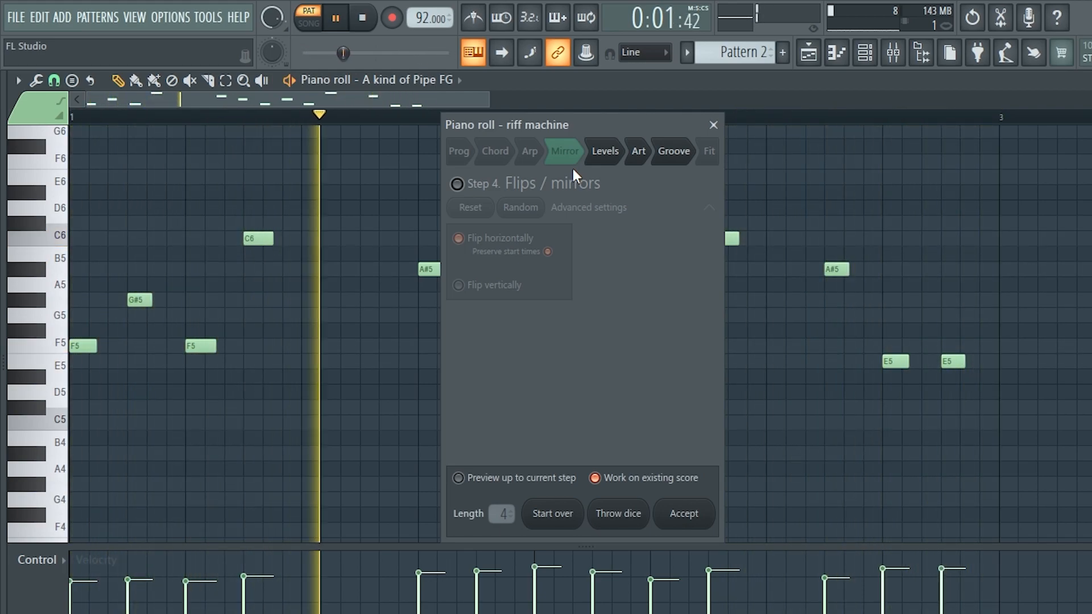
pyautogui.click(528, 151)
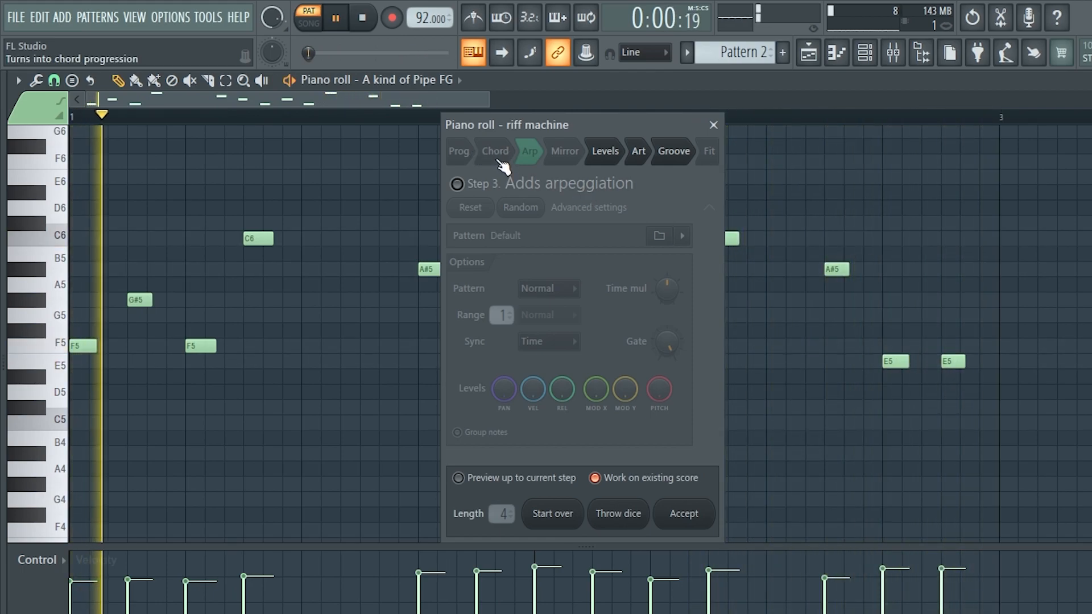
pyautogui.click(564, 152)
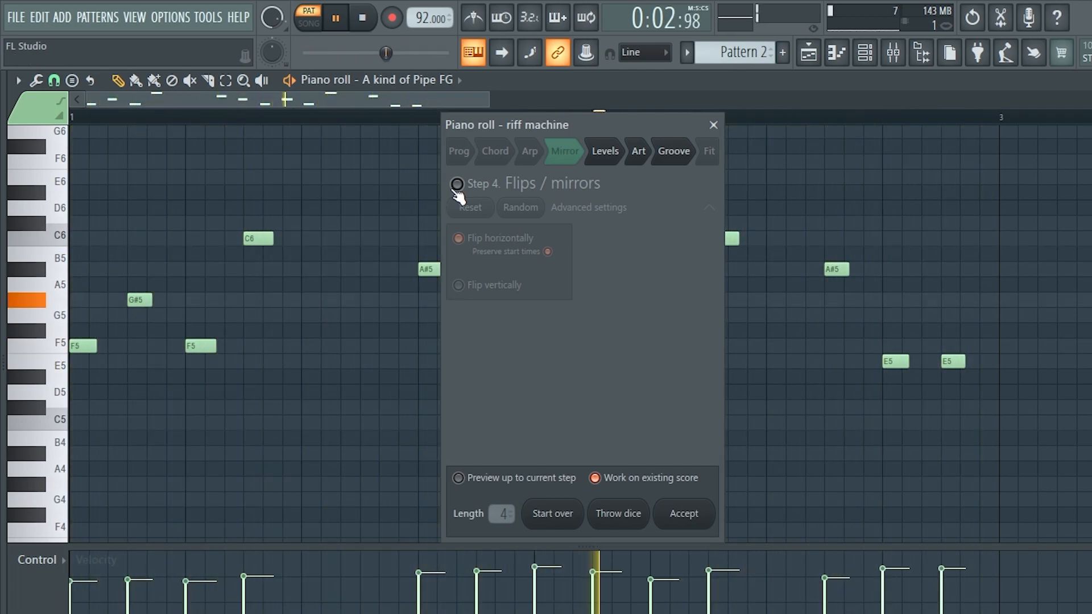
pyautogui.click(528, 151)
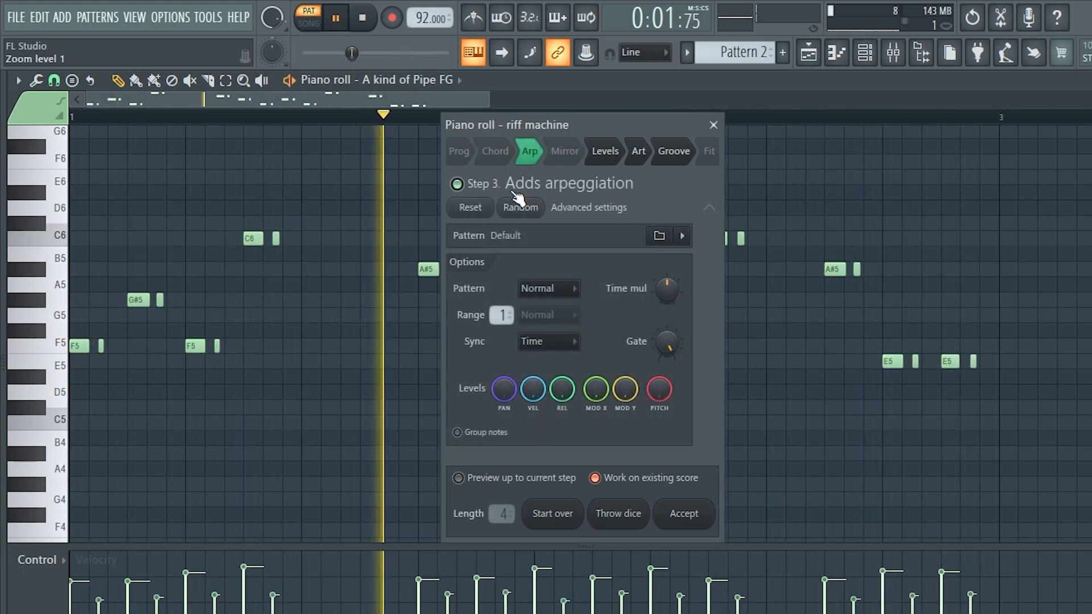
# Step: Try randomized Chord and Prog stages on the existing melody, turning each stage off again
pyautogui.click(494, 151)
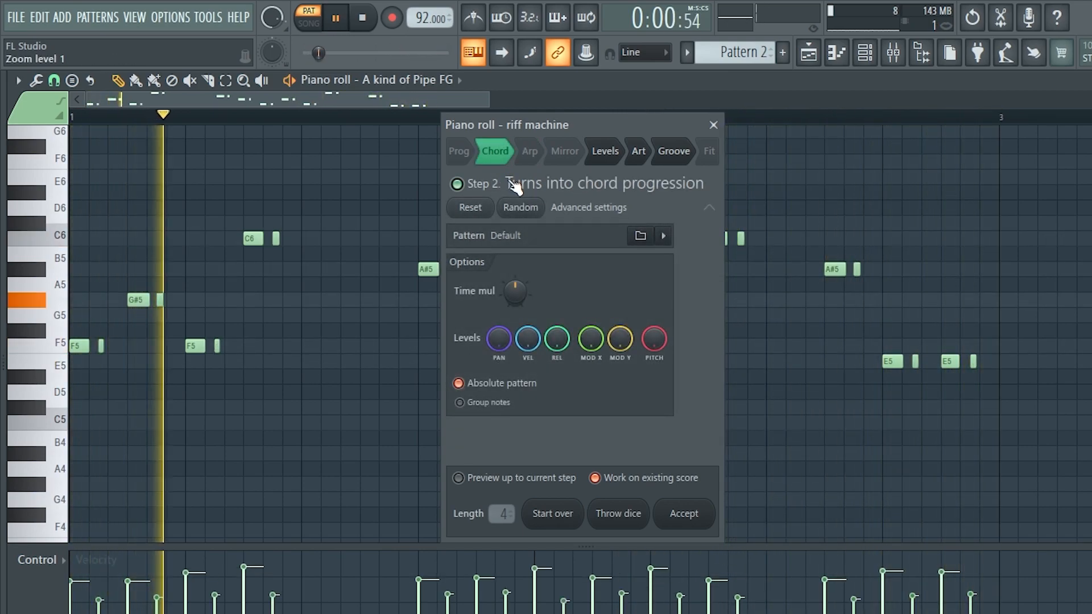
pyautogui.click(523, 207)
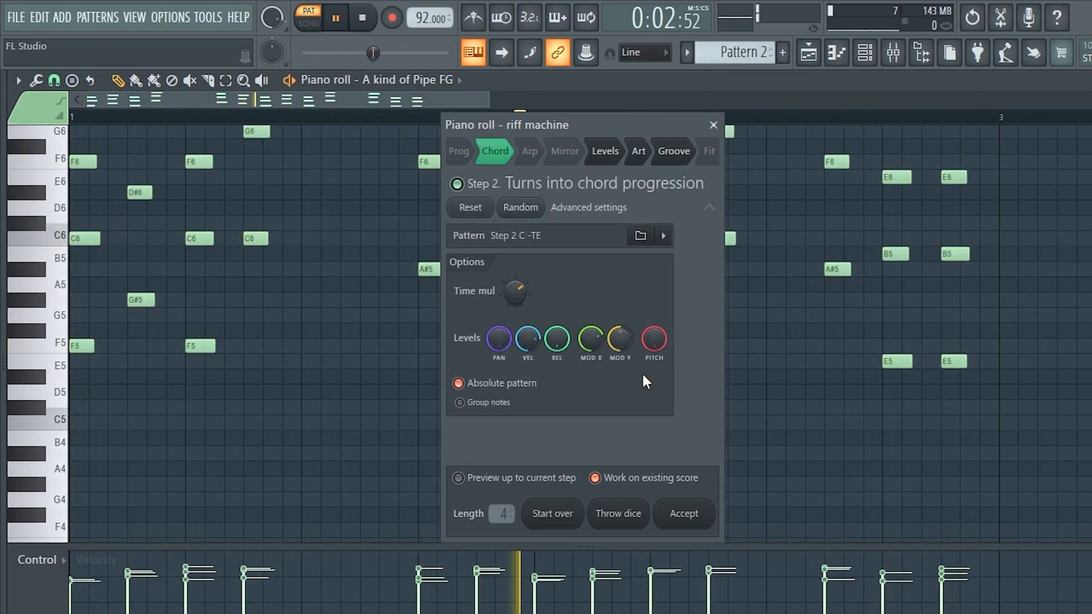
pyautogui.click(465, 157)
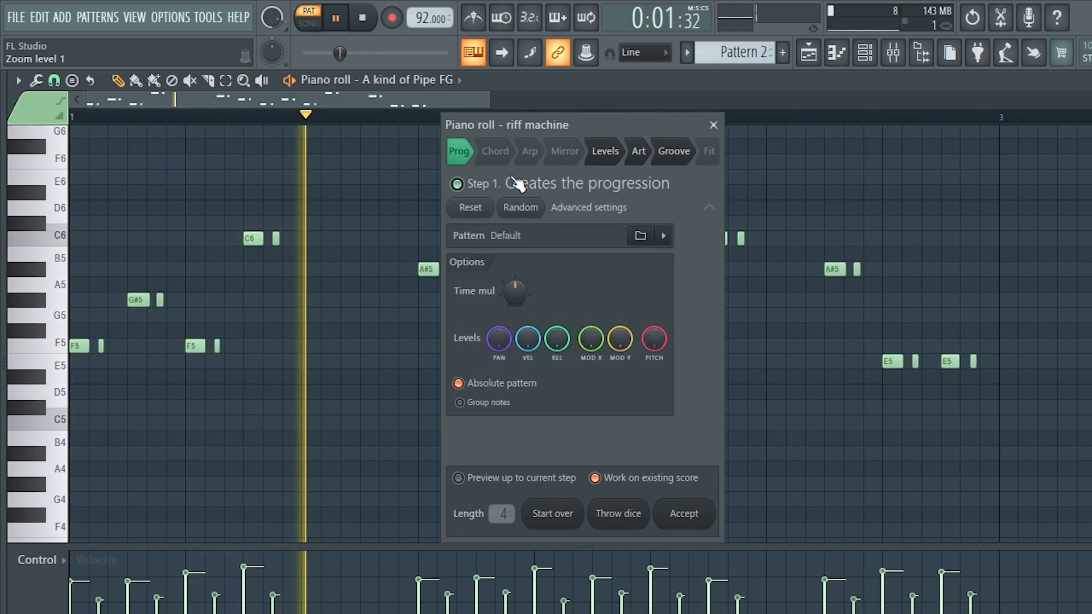
pyautogui.click(520, 208)
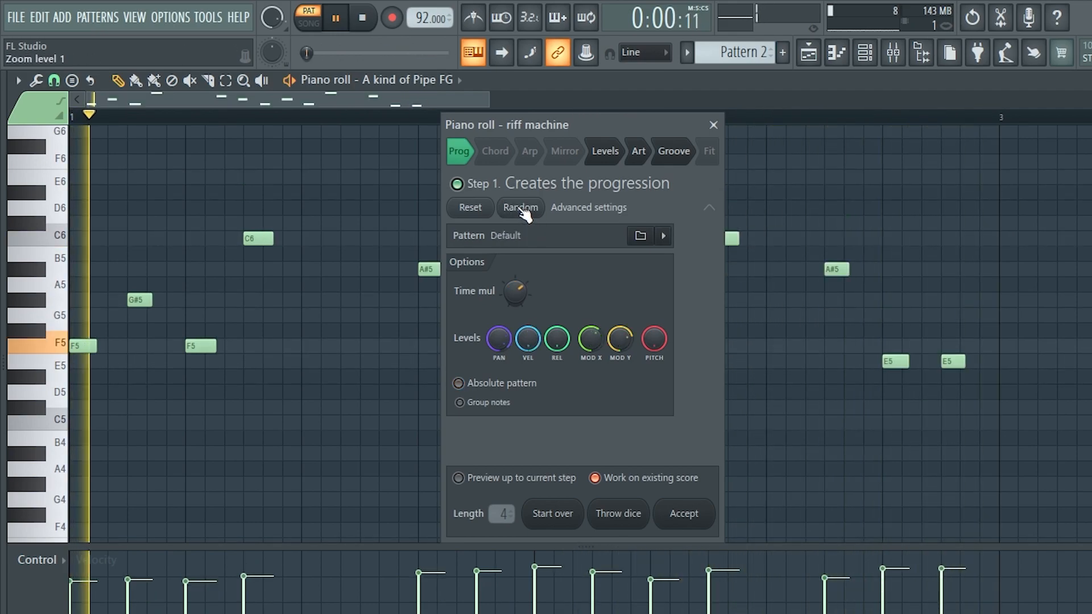
pyautogui.click(518, 209)
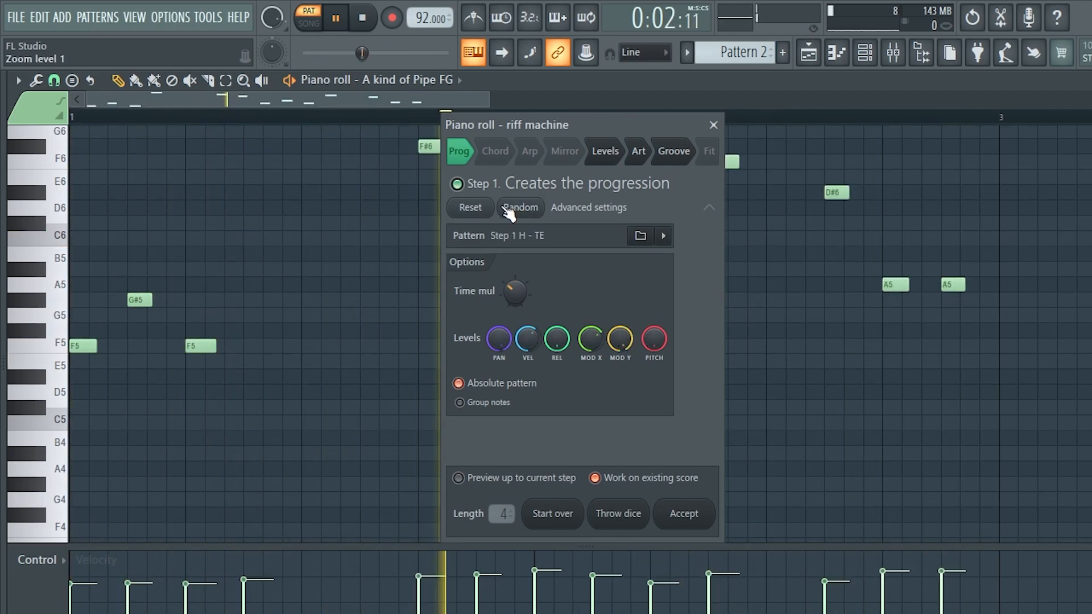
pyautogui.click(471, 166)
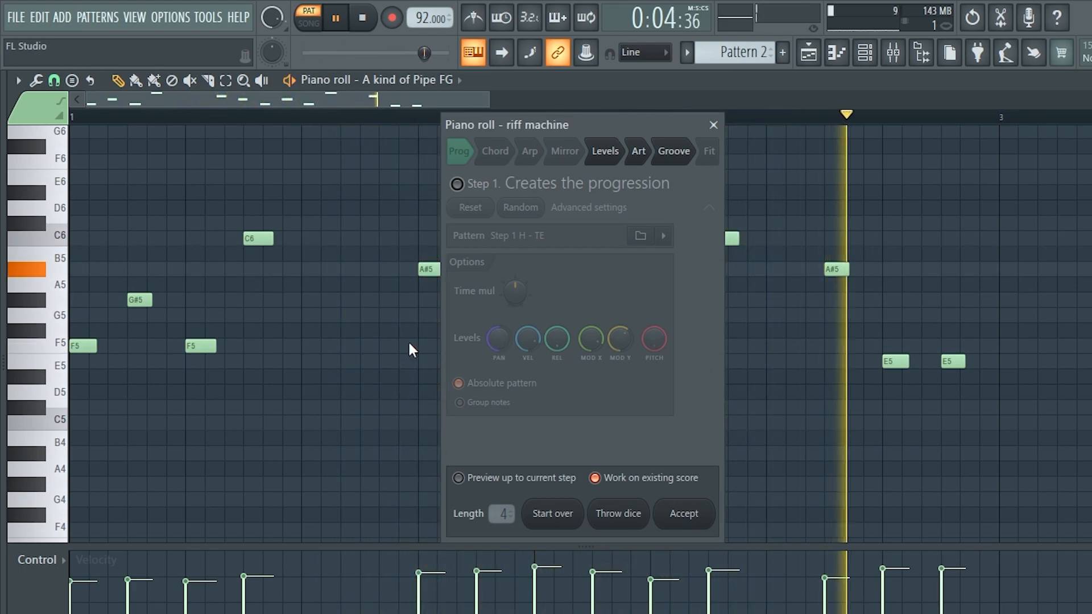
# Step: Accept the riff machine's Levels, Art and Groove changes to the pipe melody
pyautogui.click(680, 518)
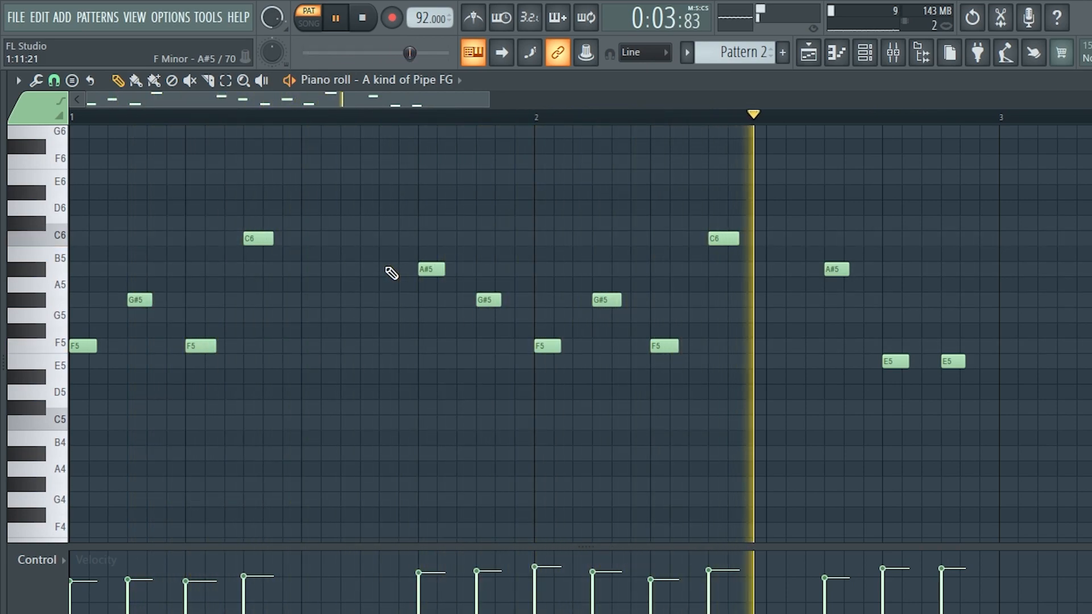
pyautogui.moveTo(478, 575)
pyautogui.mouseDown()
pyautogui.moveTo(496, 613)
pyautogui.moveTo(493, 577)
pyautogui.mouseUp()
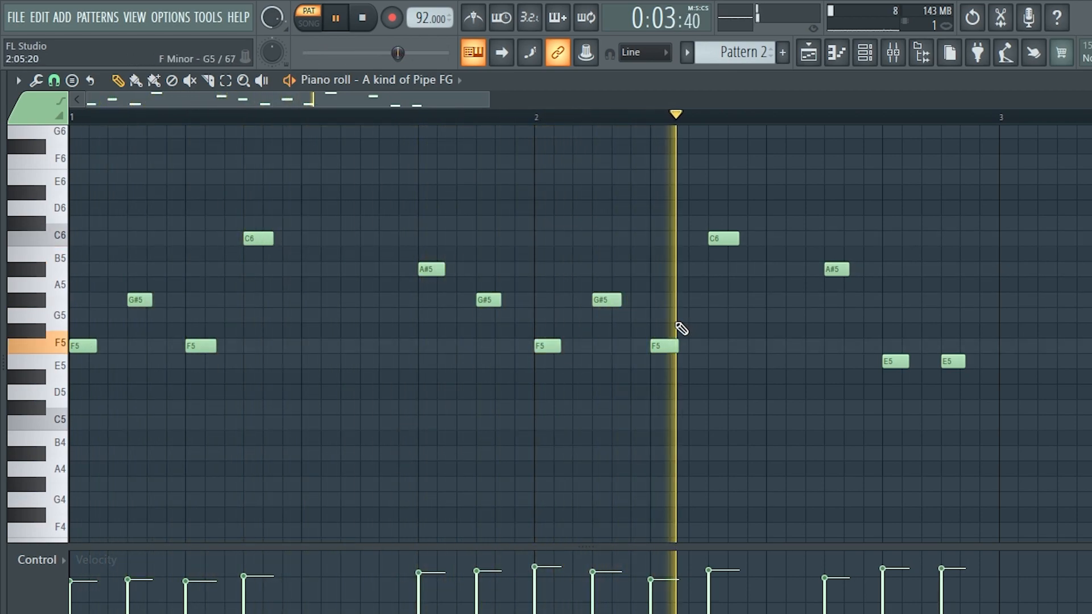
# Step: Examine the Fruity parametric EQ 2 curves on the A kind of Pipe FG track and the Master track
pyautogui.click(862, 62)
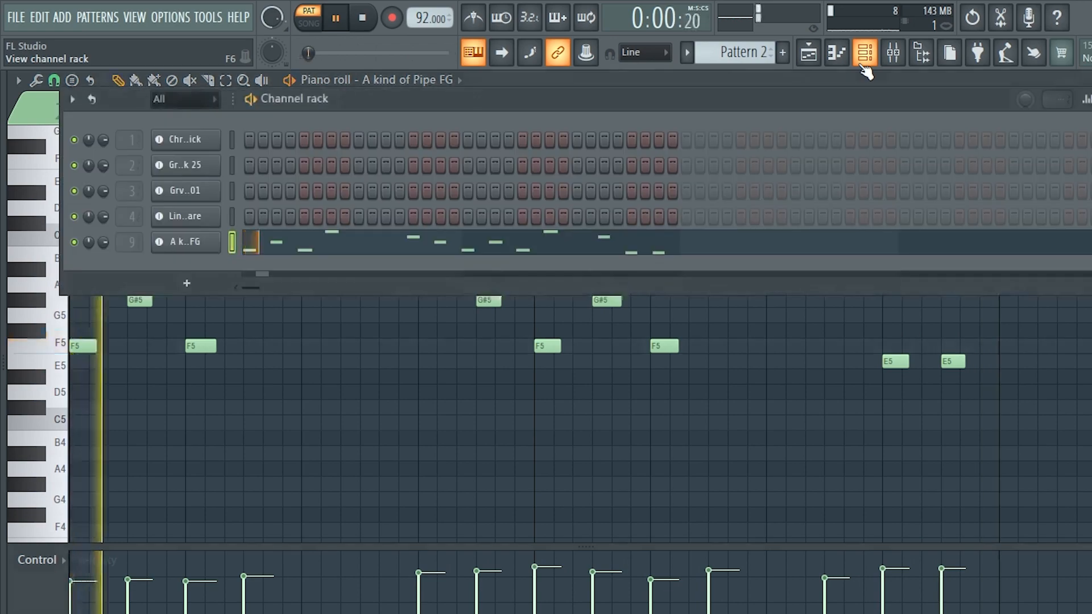
pyautogui.click(891, 55)
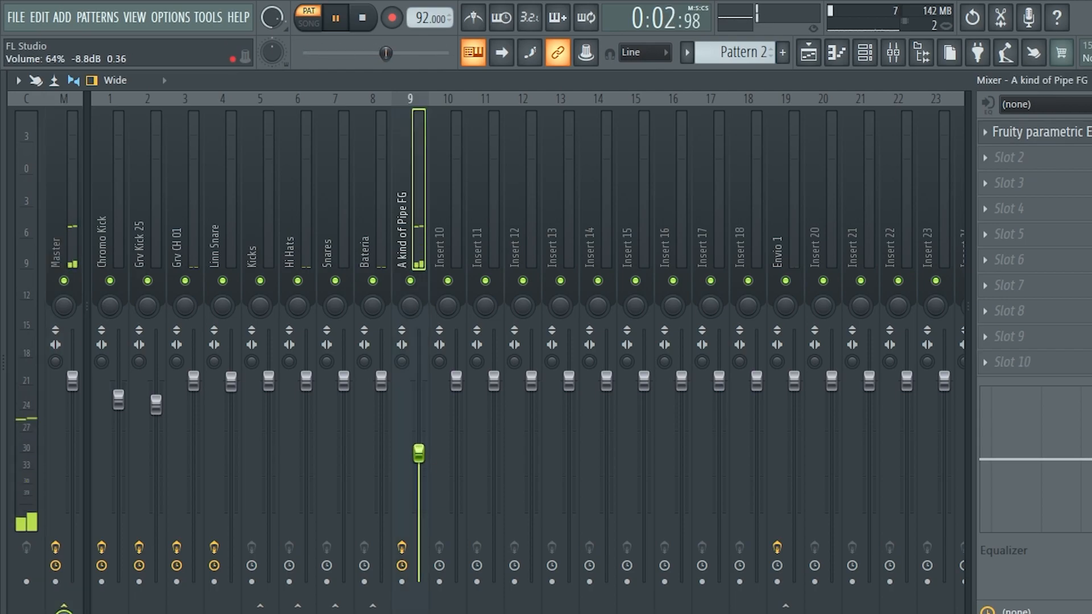
pyautogui.click(1023, 133)
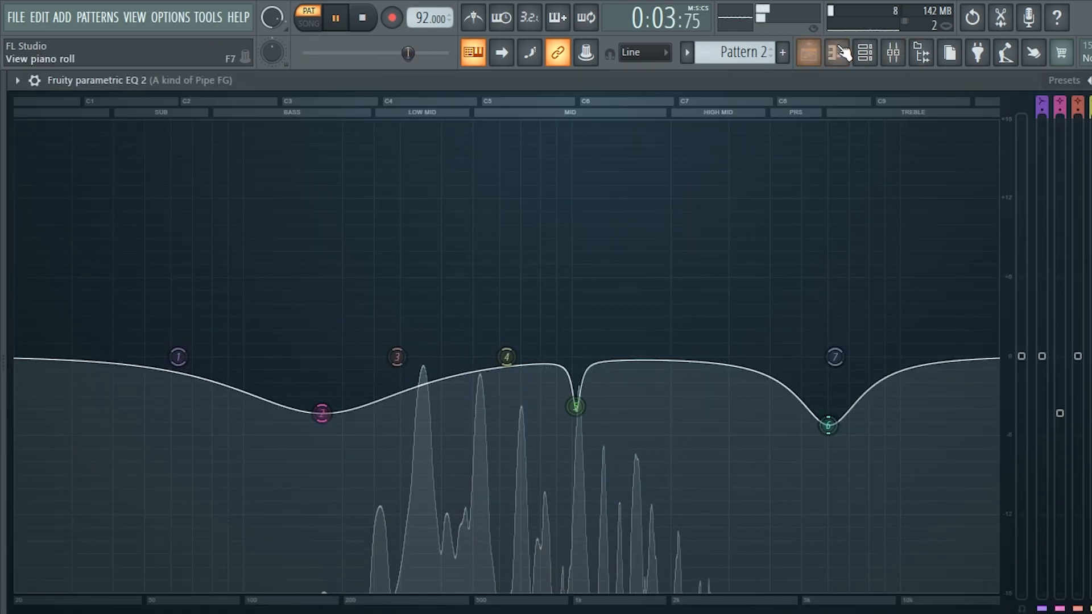
pyautogui.click(864, 53)
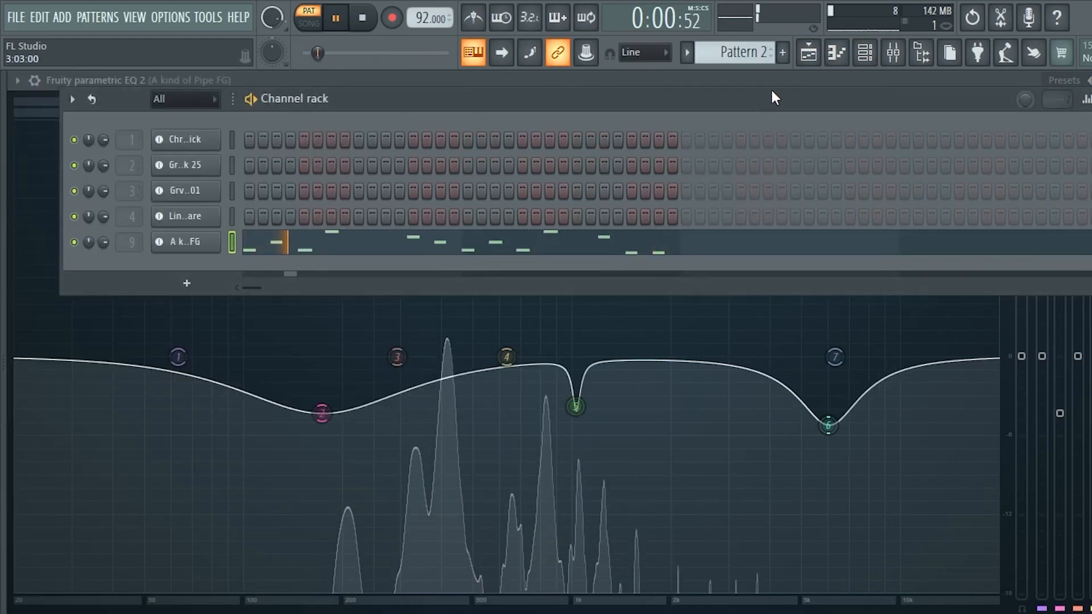
pyautogui.press('F9')
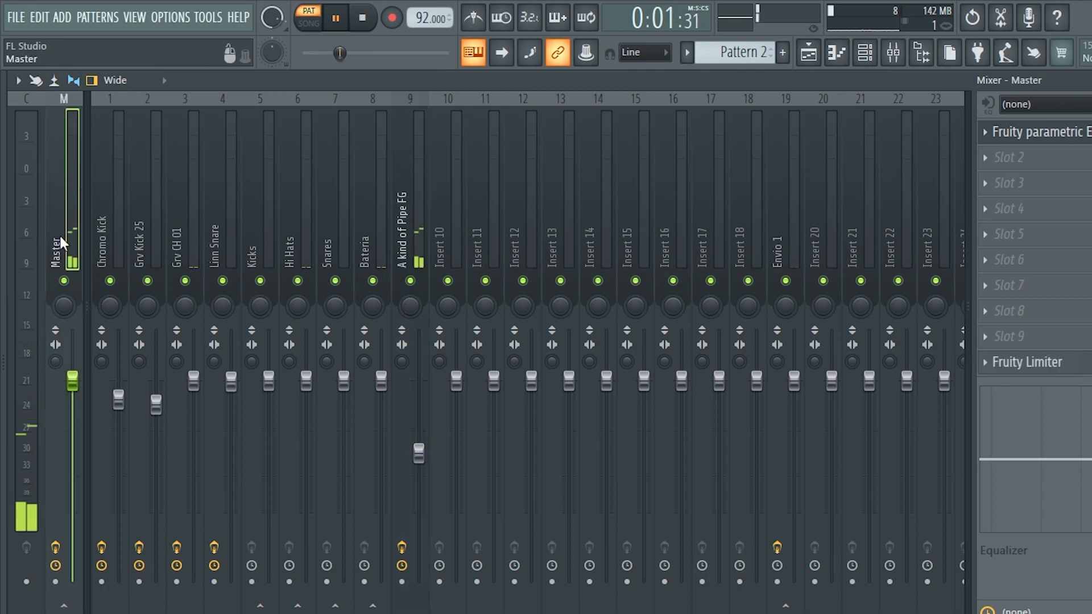
pyautogui.click(1035, 132)
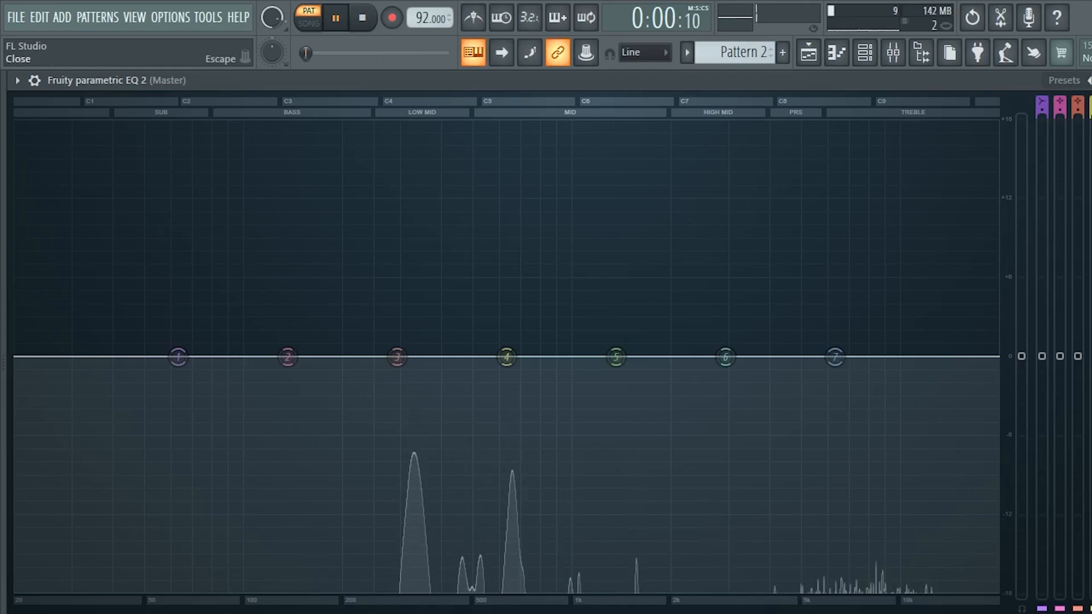
pyautogui.click(1090, 80)
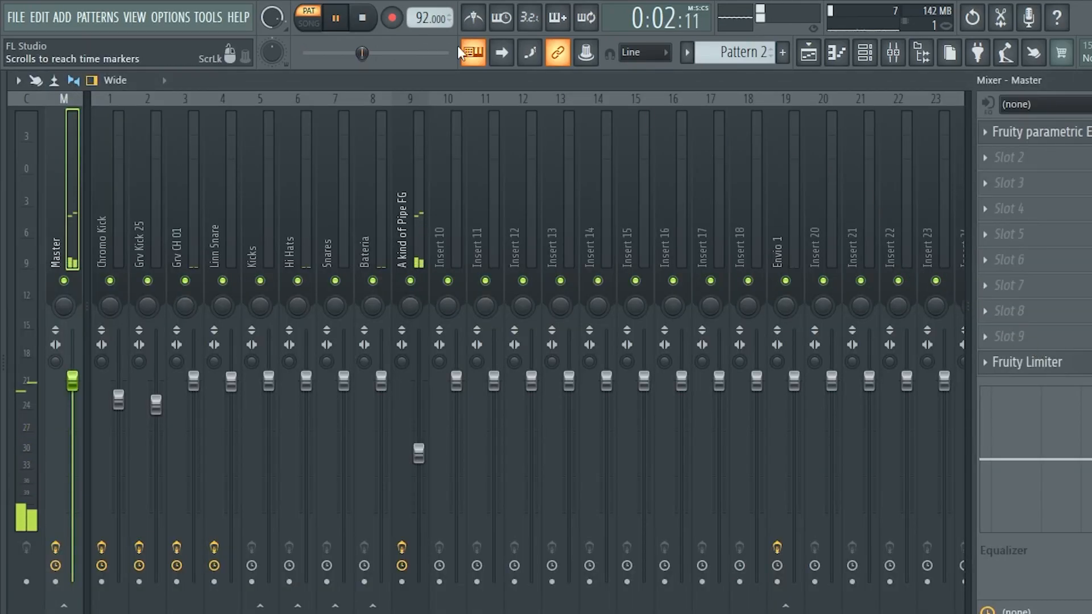
# Step: Play the song with the drums and reset the A kind of Pipe FG mixer track's volume to its default level
pyautogui.click(310, 21)
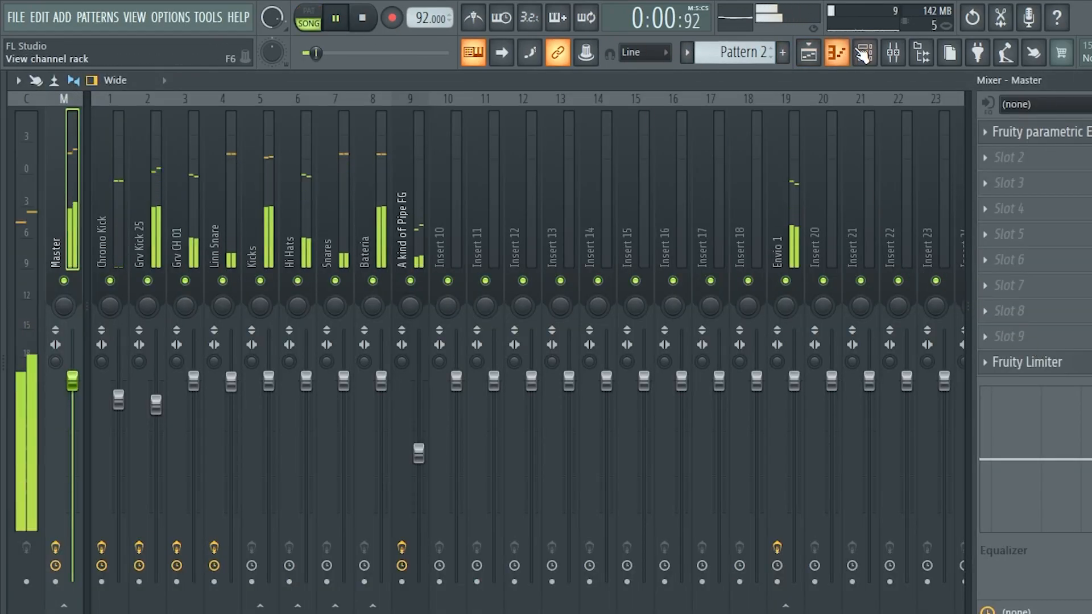
pyautogui.moveTo(418, 454); pyautogui.dragTo(418, 381)
pyautogui.rightClick(419, 381)
pyautogui.click(444, 375)
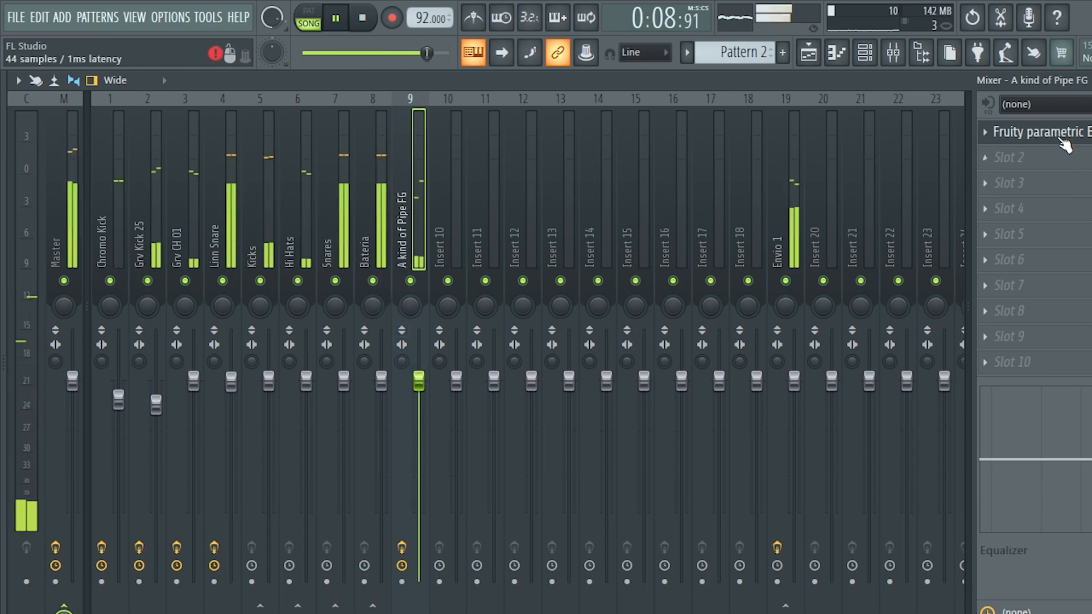
# Step: Check the pipe track's EQ, return to pattern playback and open the pipe melody in the piano roll
pyautogui.click(1029, 132)
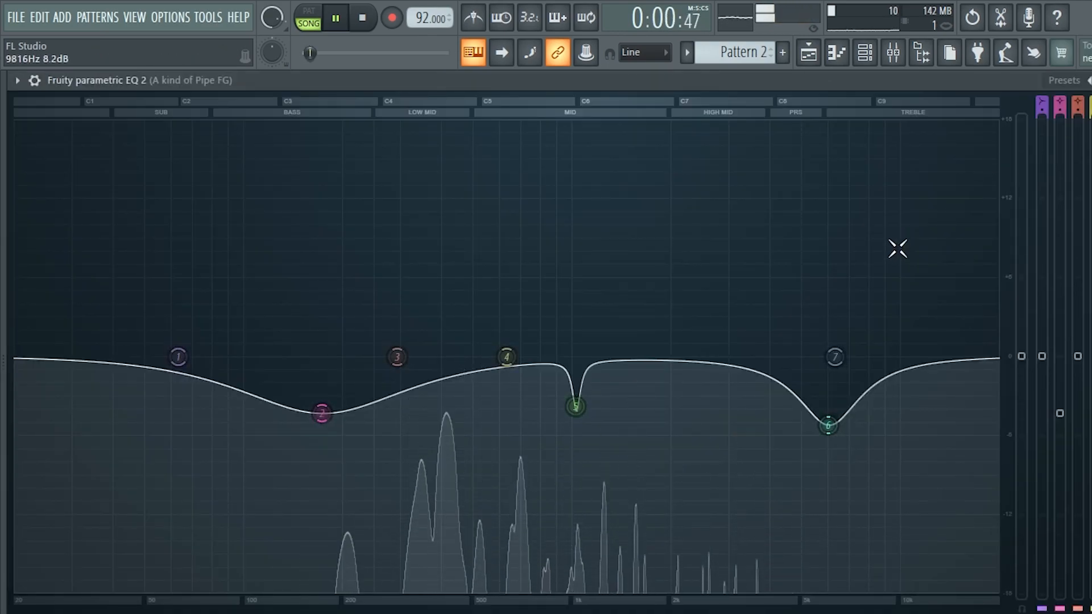
pyautogui.click(865, 53)
pyautogui.click(308, 17)
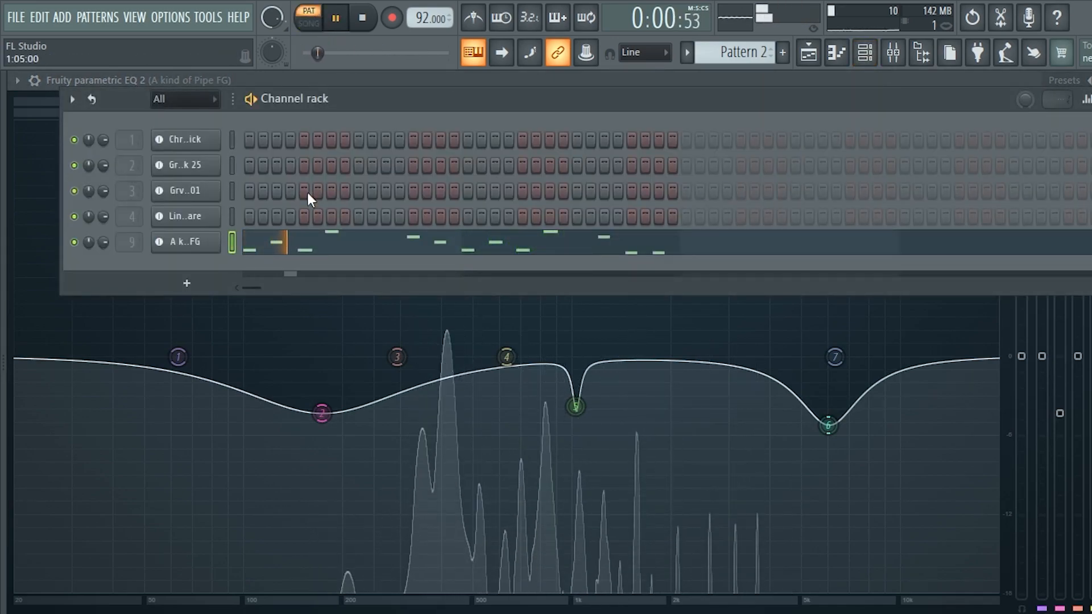
pyautogui.click(297, 238)
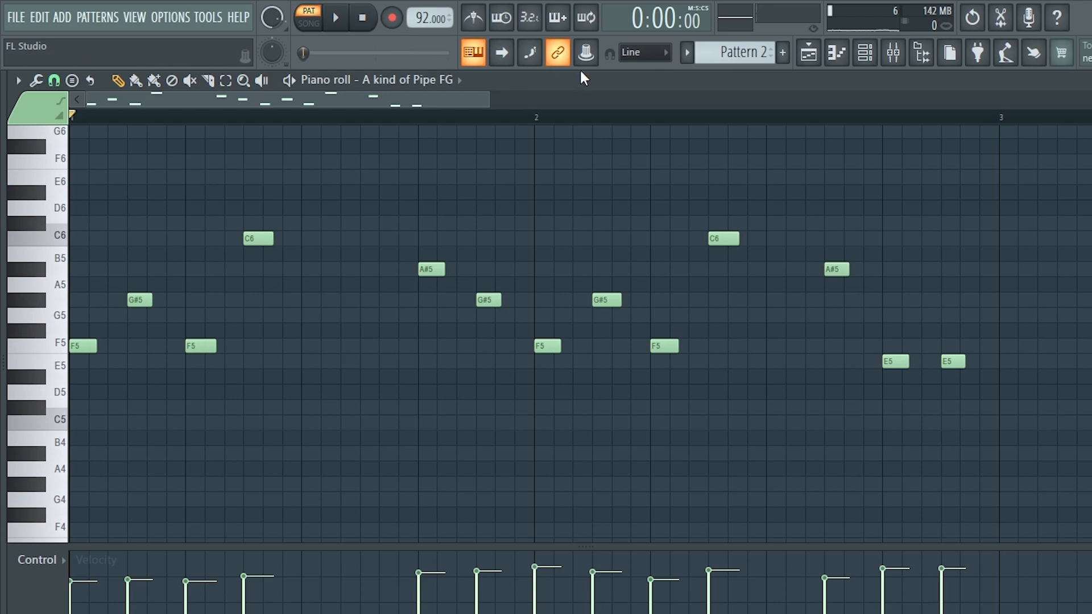
# Step: Set both the main snap and the piano roll's own snap to (none) for free note resizing
pyautogui.click(641, 57)
pyautogui.click(654, 108)
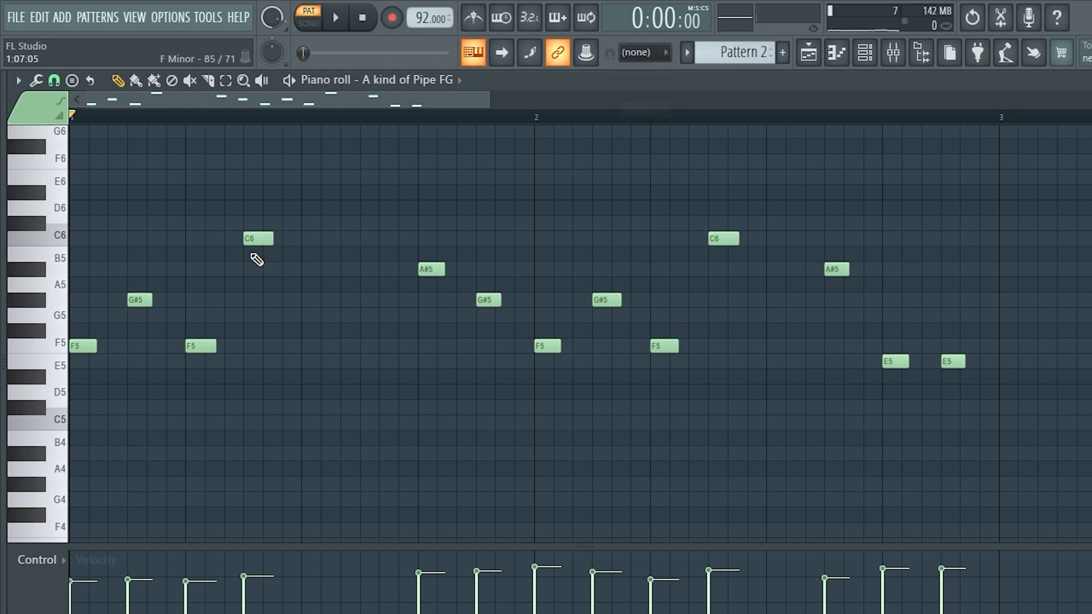
pyautogui.moveTo(166, 296); pyautogui.dragTo(155, 296)
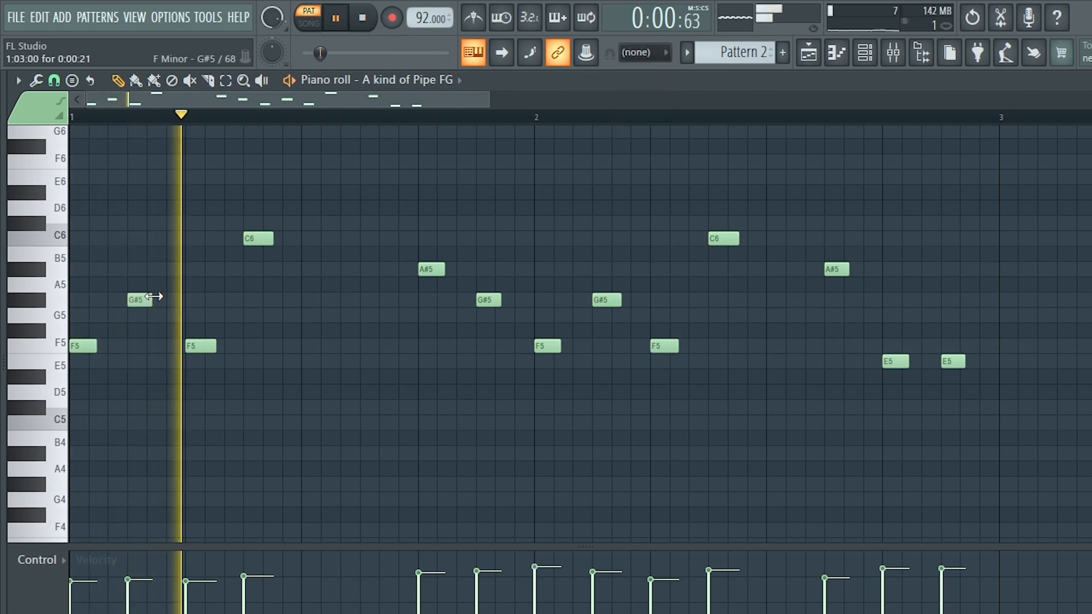
pyautogui.click(54, 81)
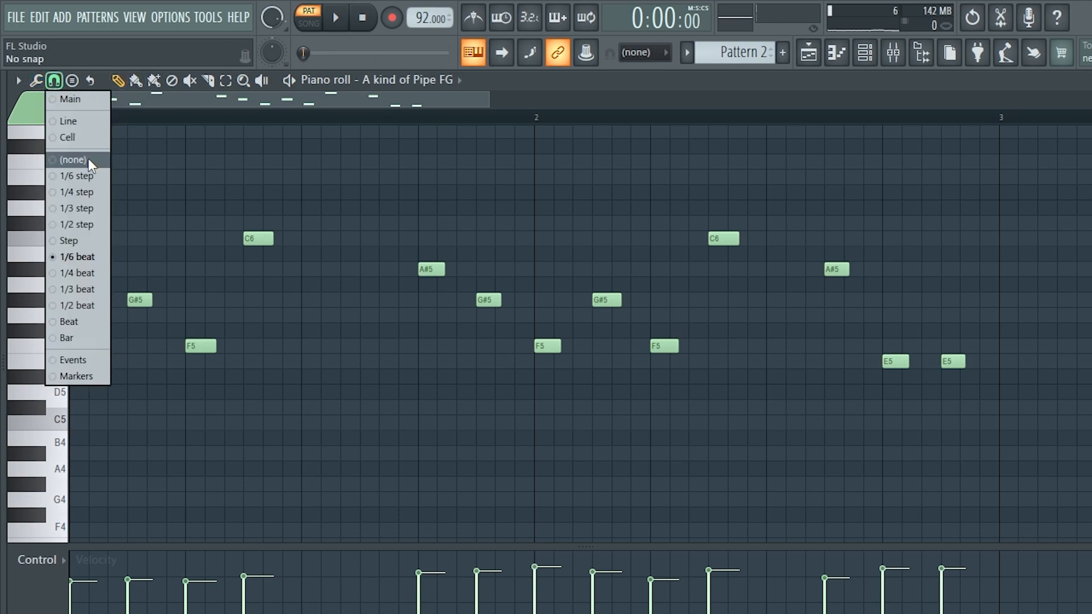
pyautogui.click(94, 163)
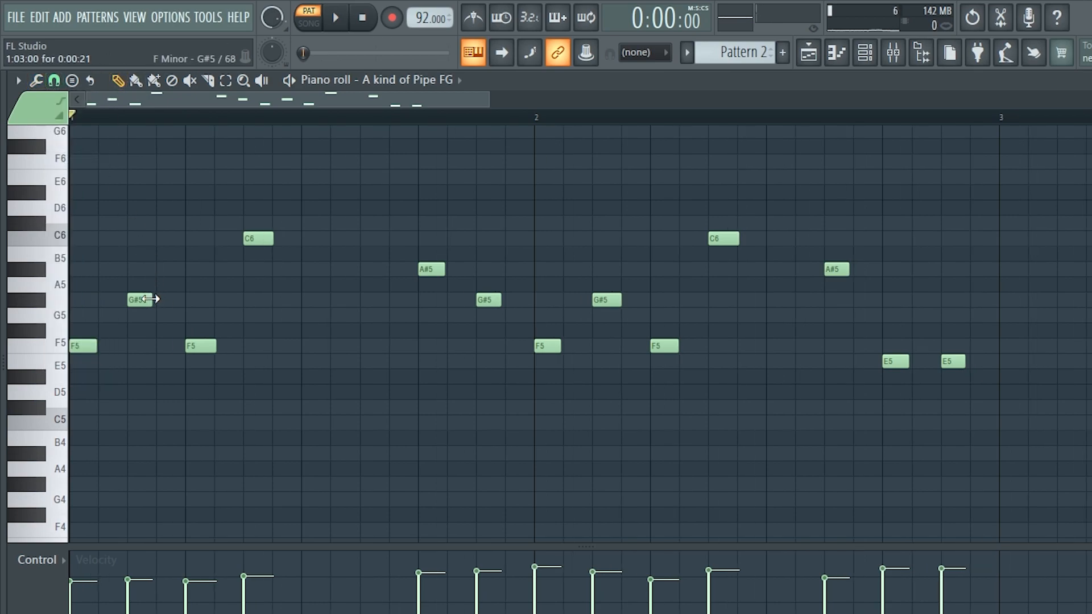
# Step: Slightly lengthen the first bar's F5, G#5, F5, C6, A#5 and G#5 notes by uneven amounts while auditioning the pattern
pyautogui.press('space')
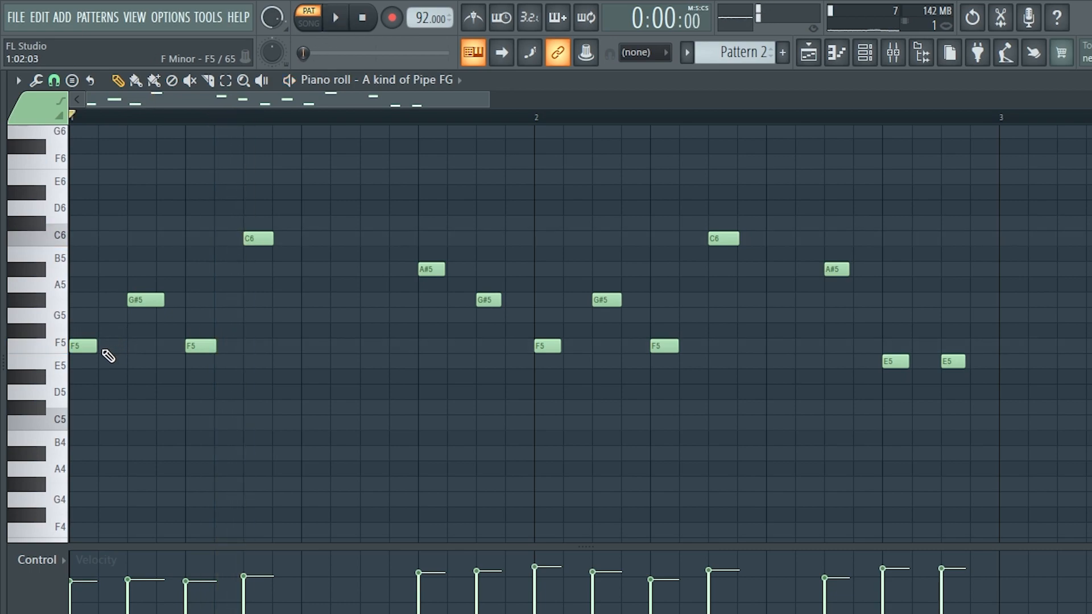
pyautogui.press('space')
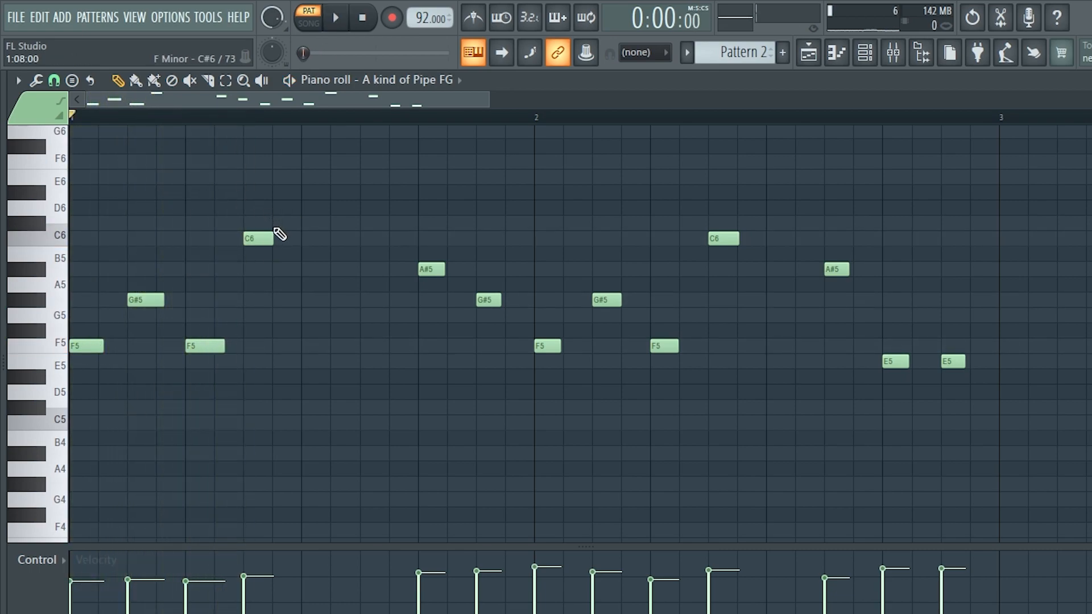
pyautogui.click(54, 81)
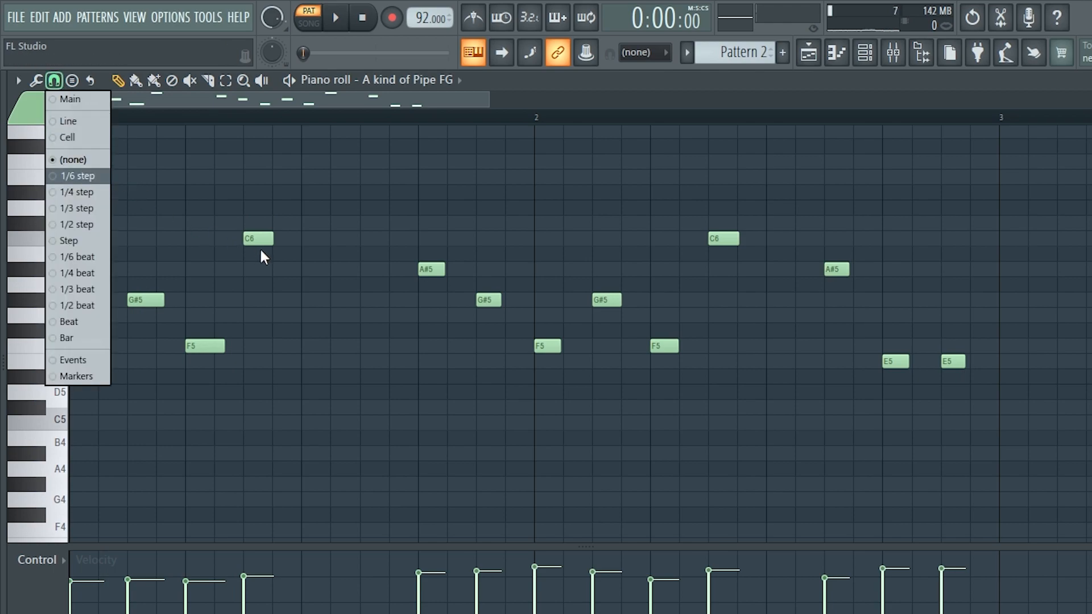
pyautogui.click(275, 253)
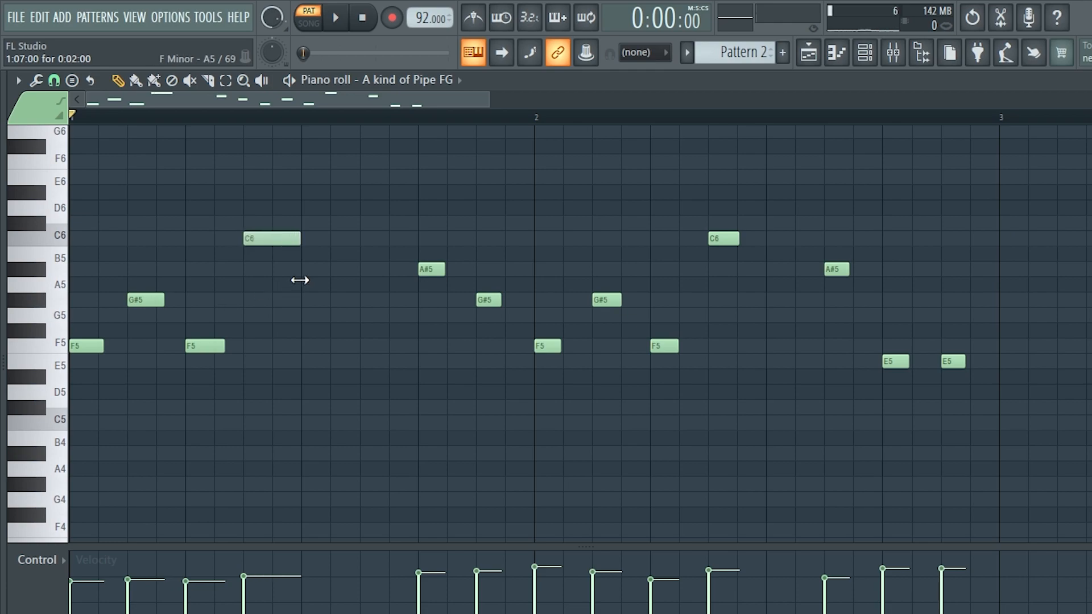
pyautogui.moveTo(274, 275); pyautogui.dragTo(278, 273)
pyautogui.press('space')
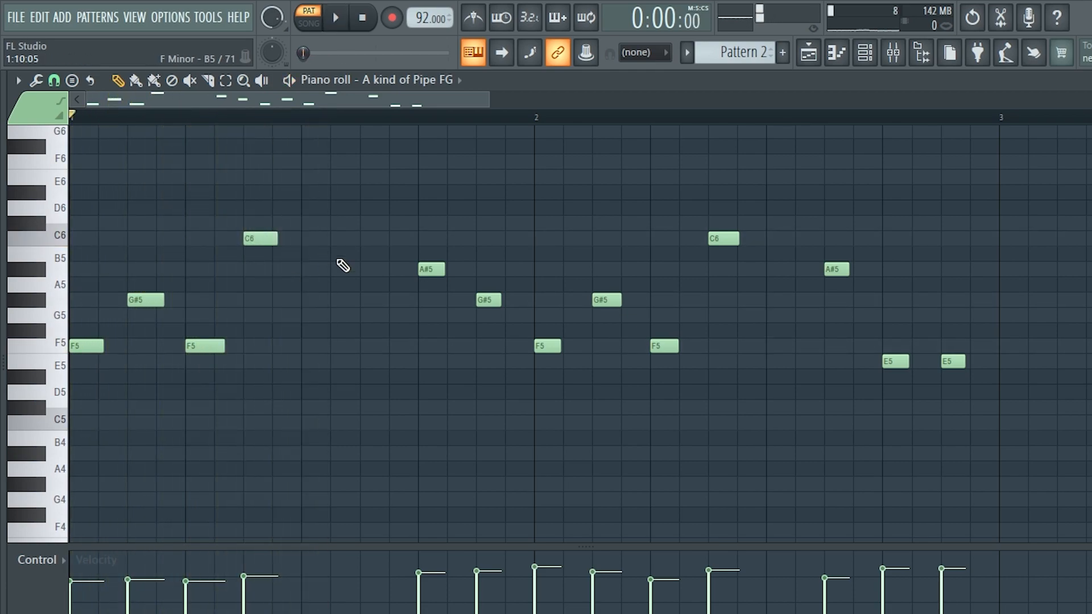
pyautogui.press('space')
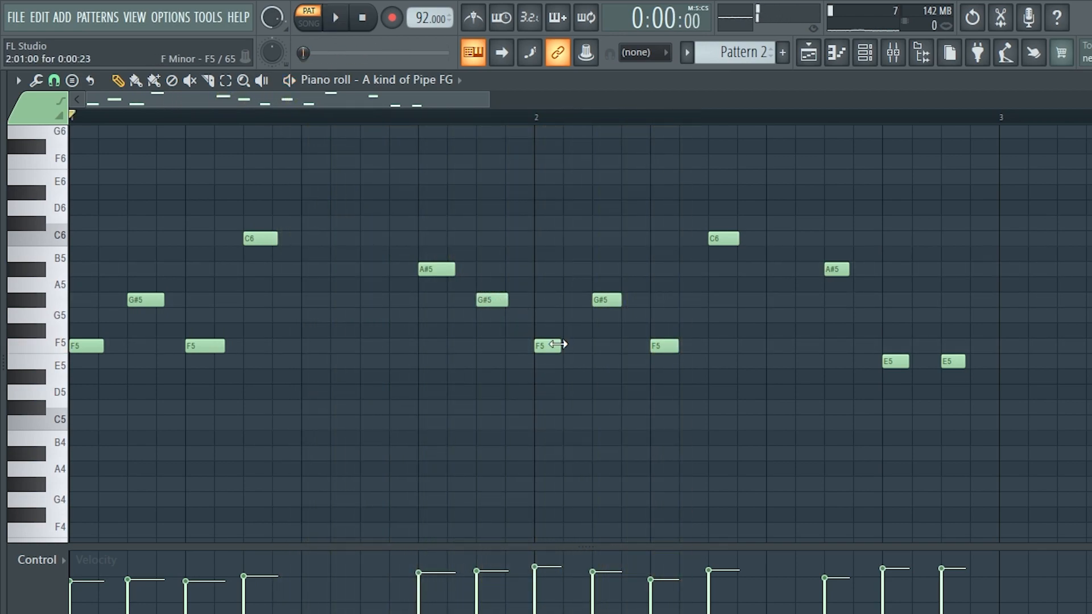
# Step: Slightly lengthen the second bar's F5, G#5, F5, A#5 and both E5 notes by uneven amounts during playback
pyautogui.moveTo(620, 301); pyautogui.dragTo(626, 301)
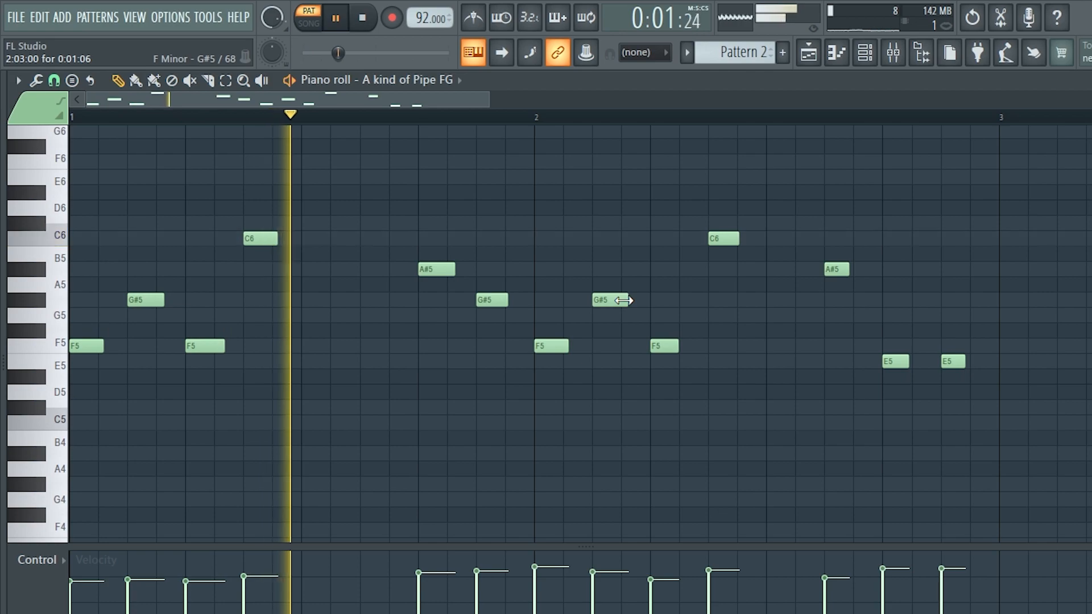
pyautogui.moveTo(674, 348); pyautogui.dragTo(682, 348)
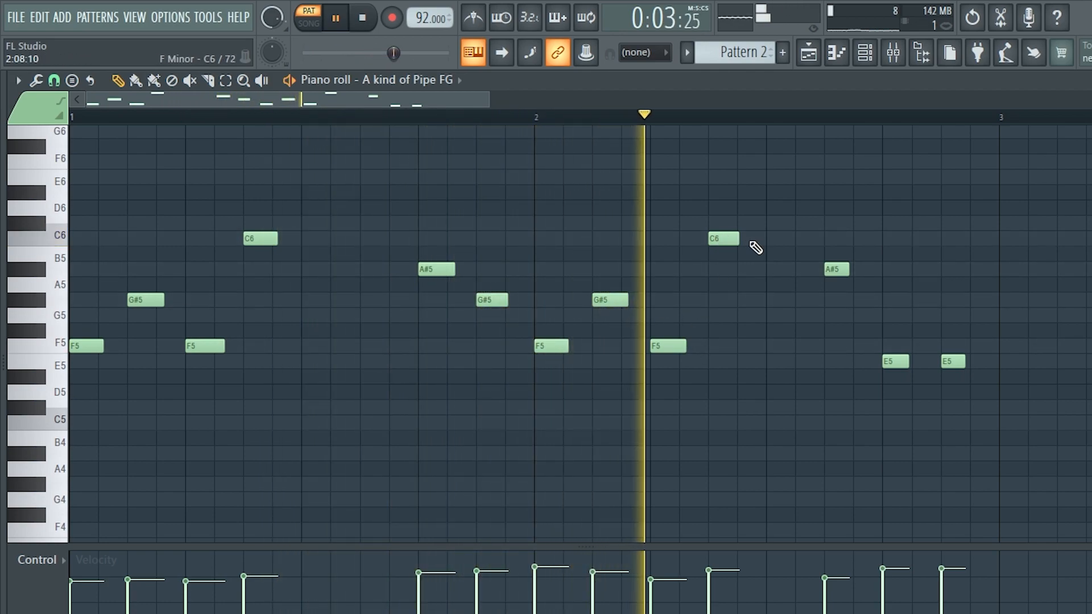
pyautogui.moveTo(848, 271); pyautogui.dragTo(852, 272)
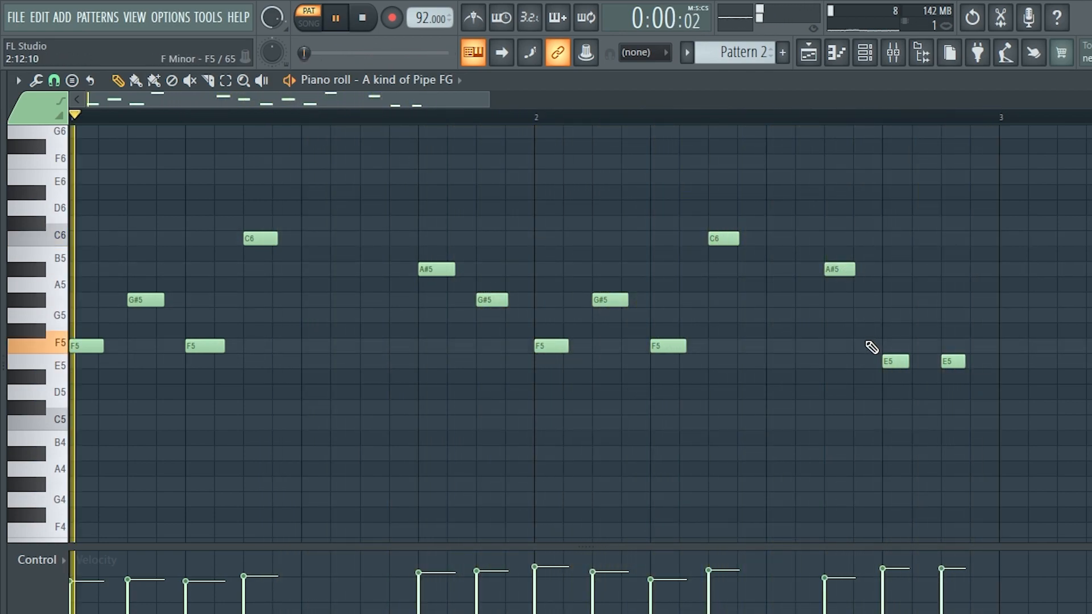
pyautogui.moveTo(907, 363); pyautogui.dragTo(972, 358)
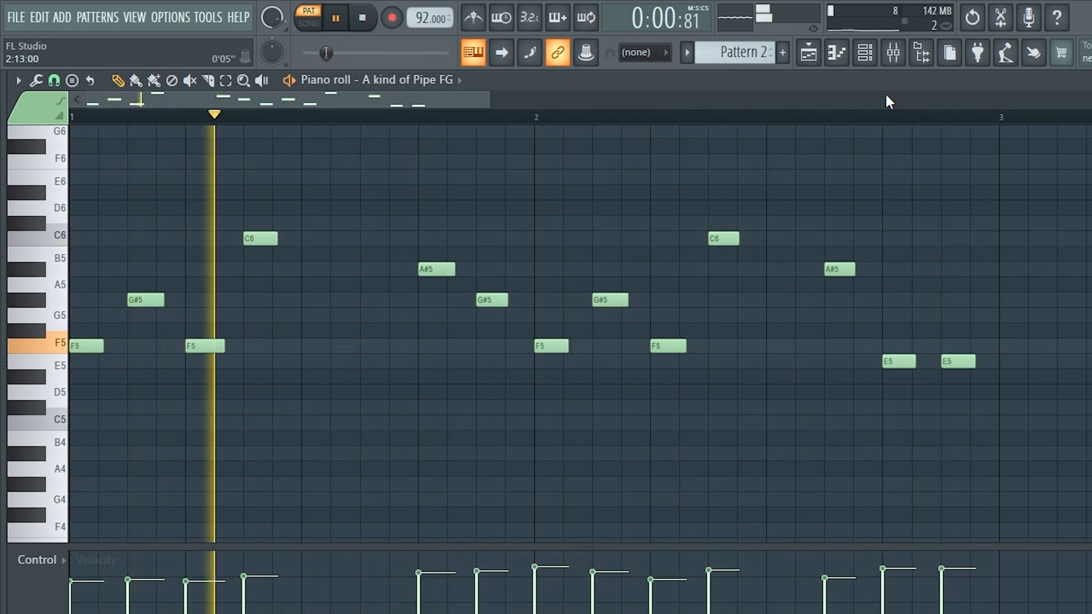
# Step: Lower the A kind of Pipe FG mixer track's volume to 68% (-7.7 dB) while checking its Fruity parametric EQ 2 spectrum
pyautogui.click(892, 53)
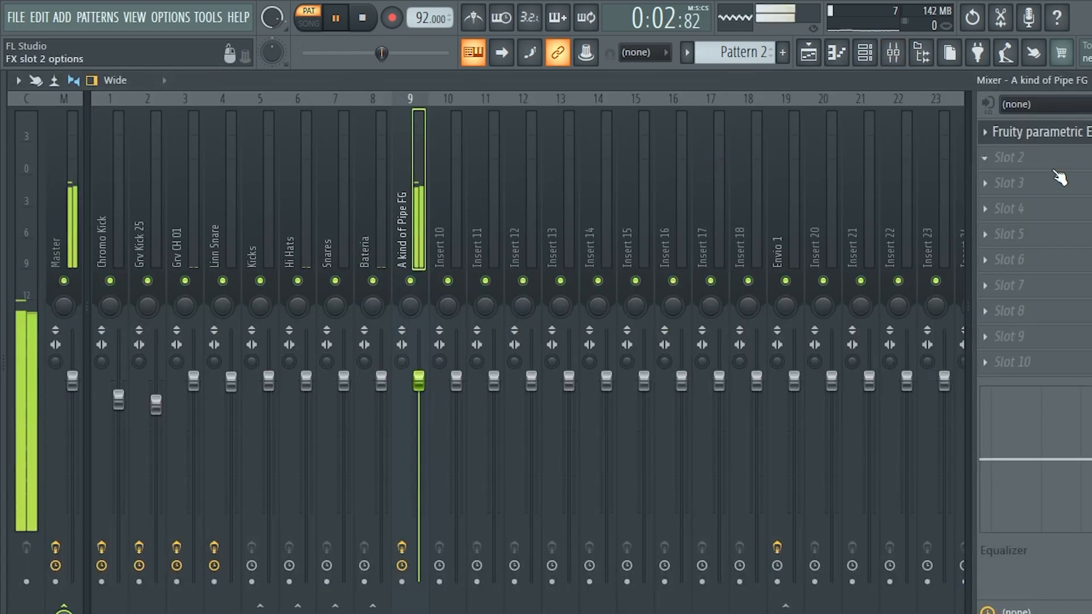
pyautogui.click(1054, 136)
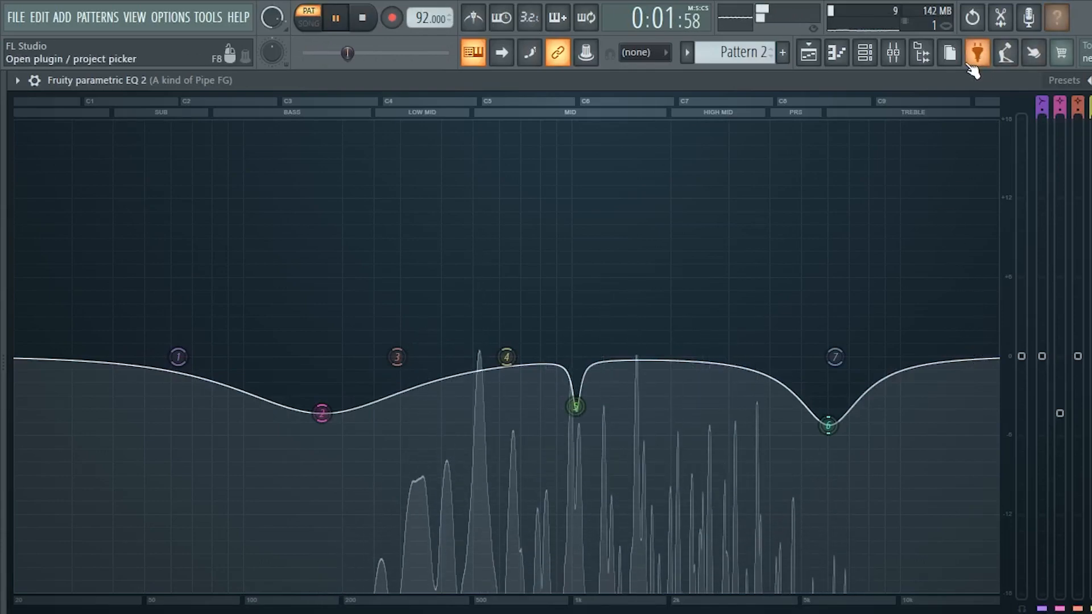
pyautogui.click(890, 52)
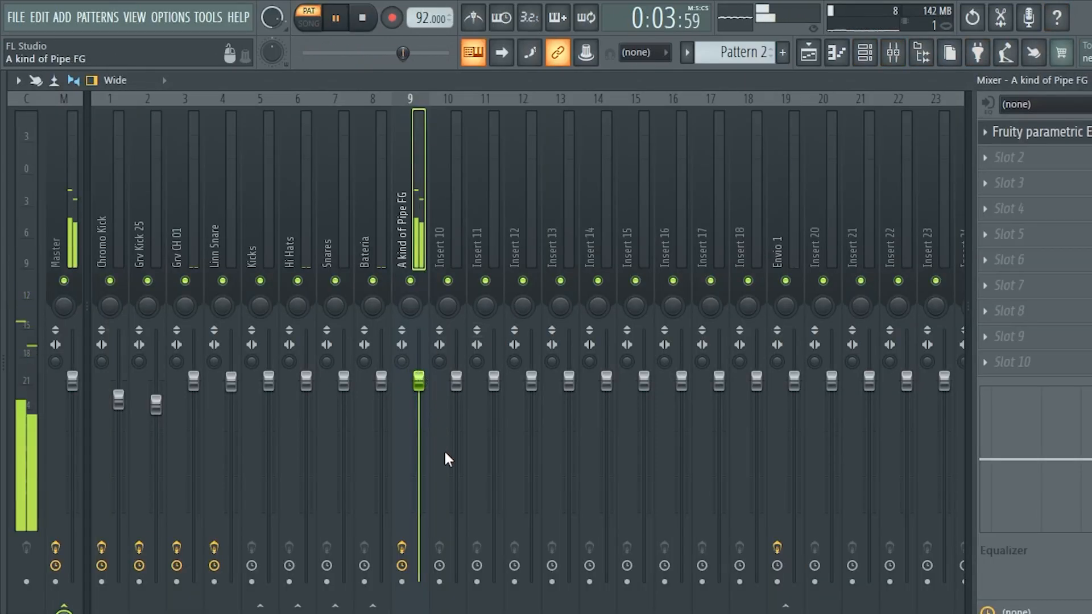
pyautogui.moveTo(427, 393); pyautogui.dragTo(428, 415)
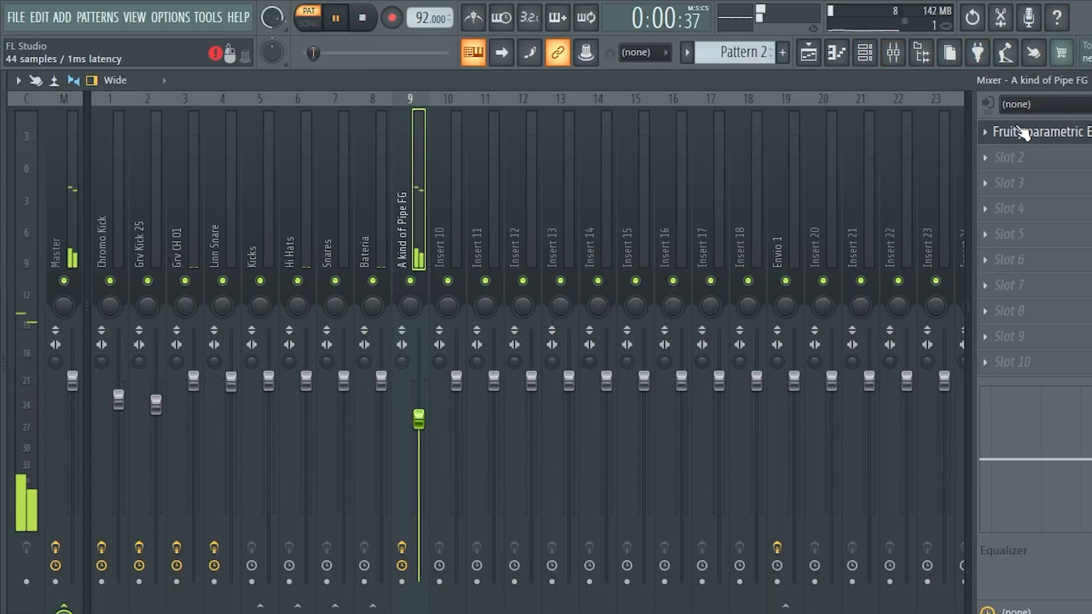
pyautogui.click(1054, 137)
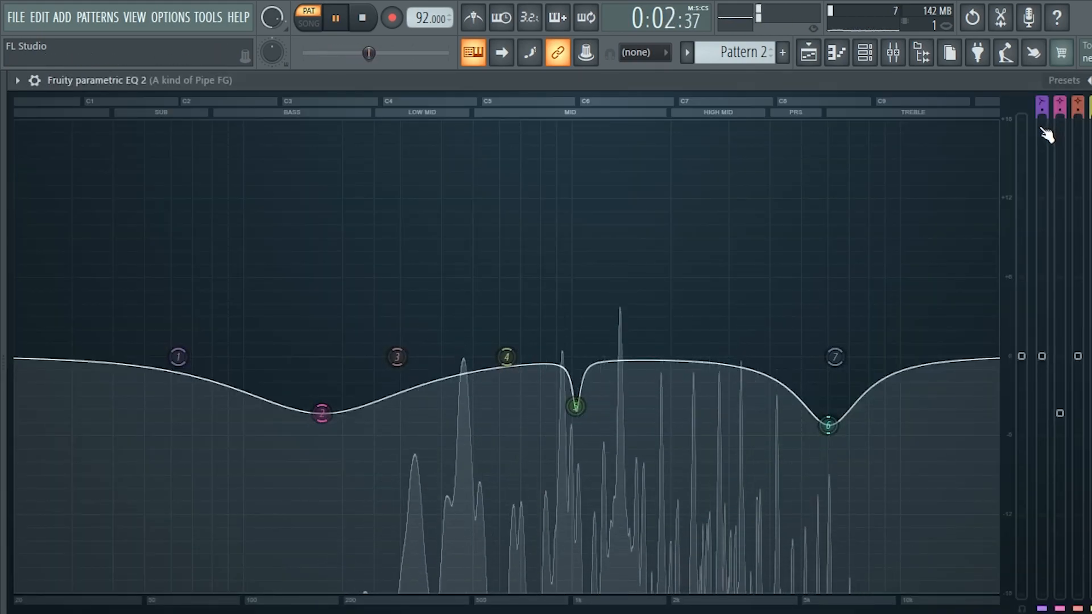
pyautogui.click(865, 53)
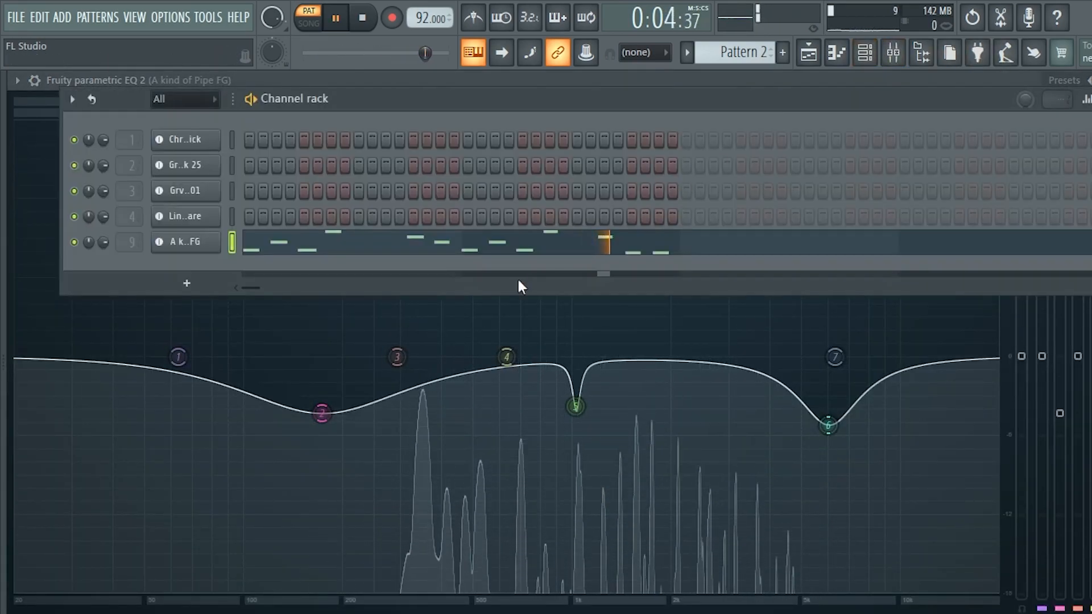
pyautogui.click(893, 53)
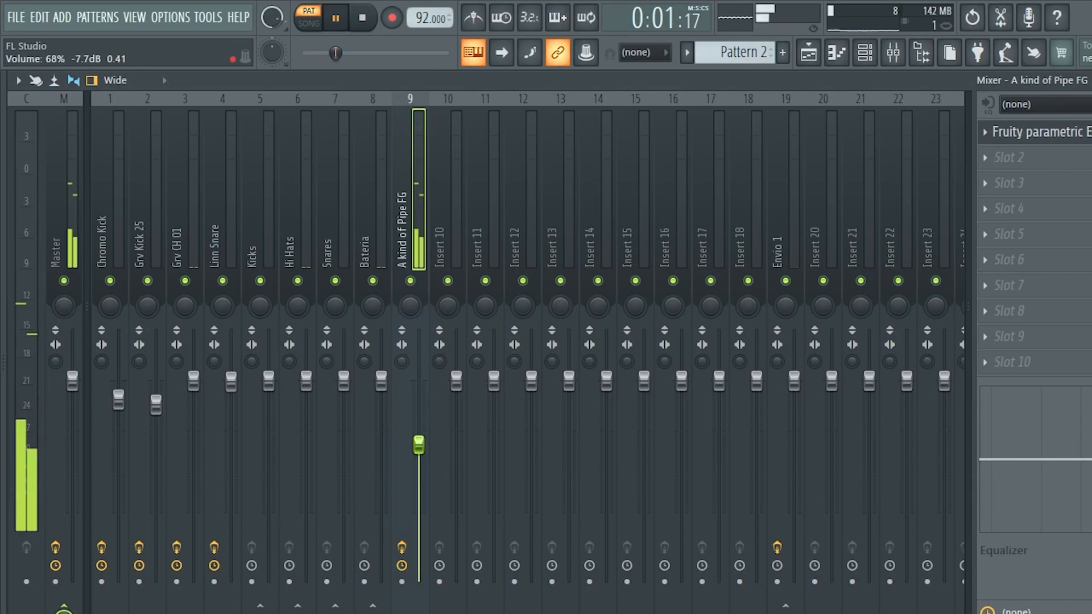
pyautogui.click(1026, 133)
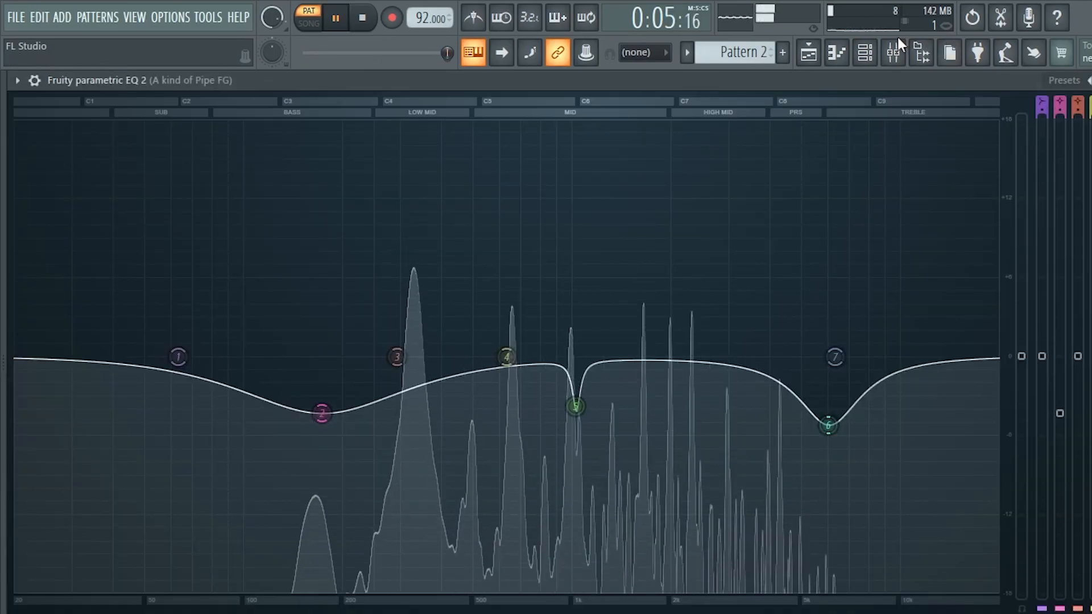
pyautogui.click(880, 48)
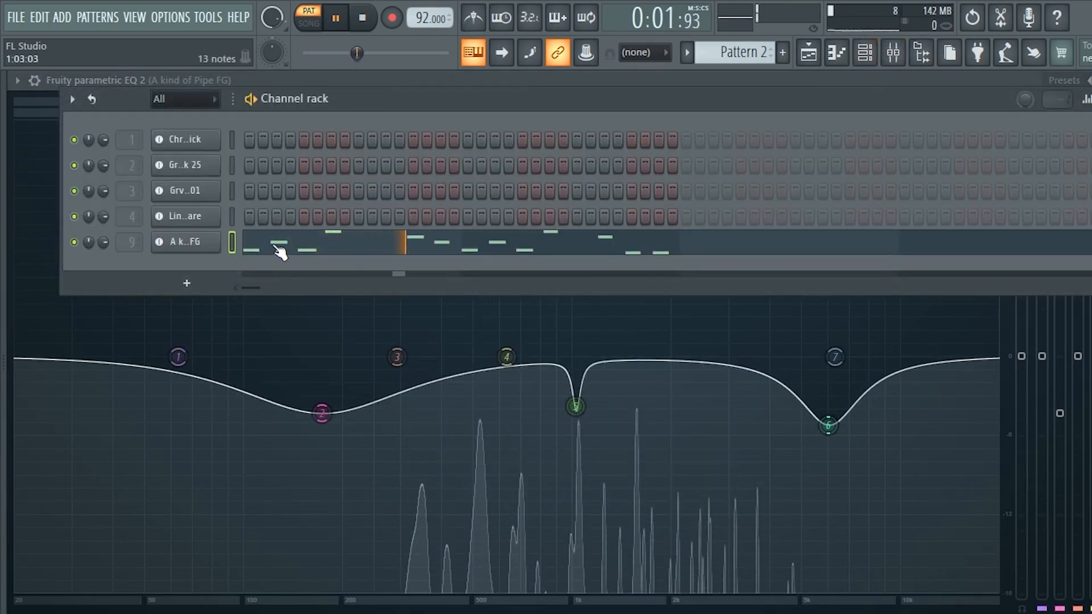
pyautogui.click(893, 52)
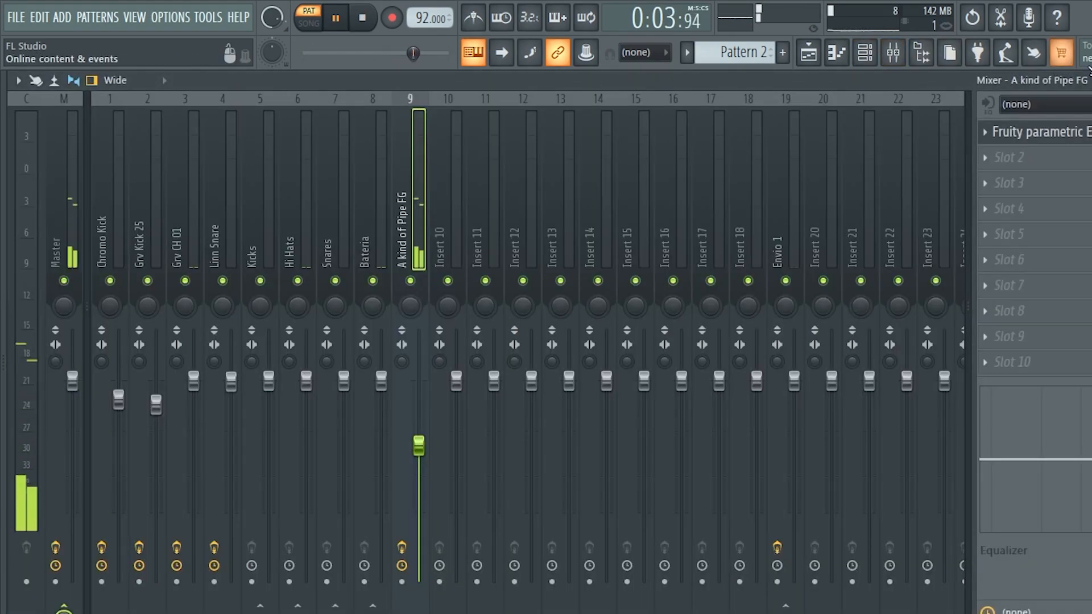
# Step: Restore the mixer to a small window over the EQ, showing track 9, and hide the channel rack
pyautogui.press('Return')
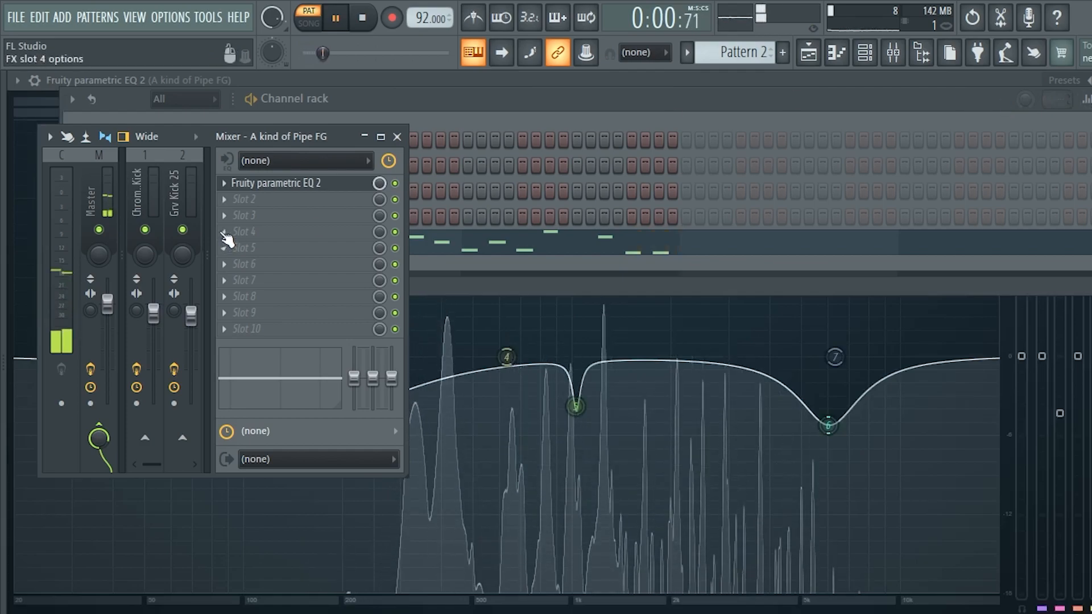
pyautogui.click(144, 197)
pyautogui.scroll(-4, 144, 197)
pyautogui.scroll(-4, 144, 196)
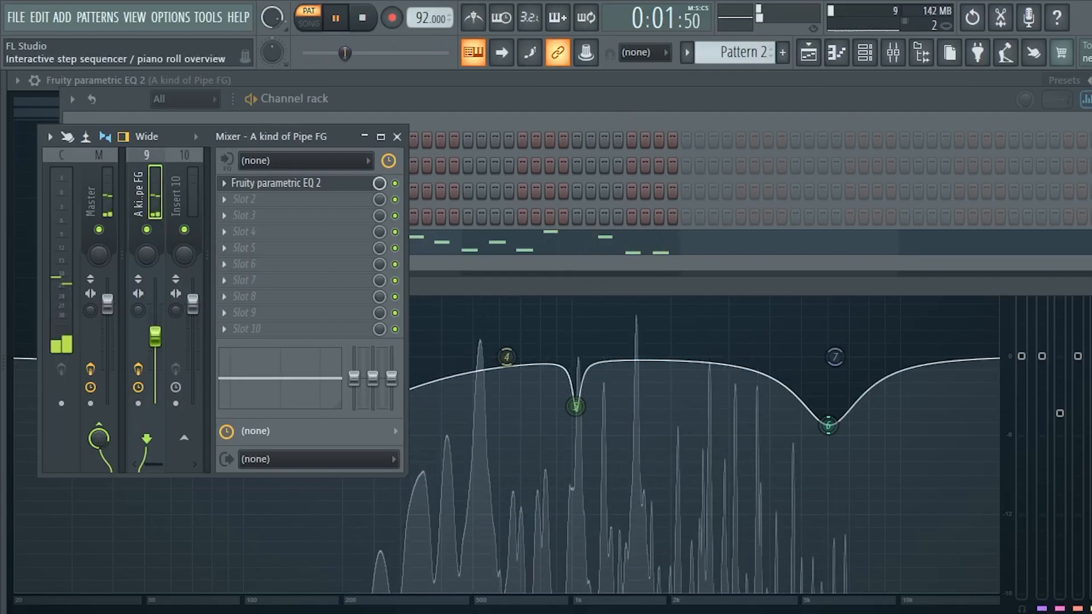
pyautogui.click(864, 55)
pyautogui.click(873, 53)
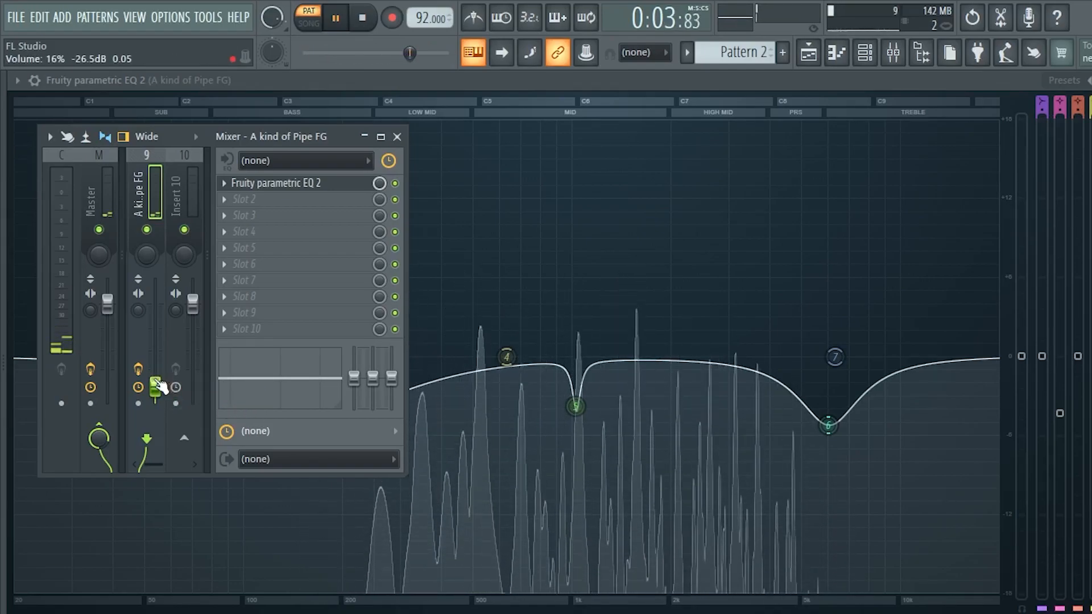
# Step: Try the pipe track's volume at 18% (-25.4 dB), soloing and unsoloing it to judge the quiet level
pyautogui.moveTo(155, 387)
pyautogui.mouseDown()
pyautogui.moveTo(154, 373)
pyautogui.moveTo(155, 385)
pyautogui.mouseUp()
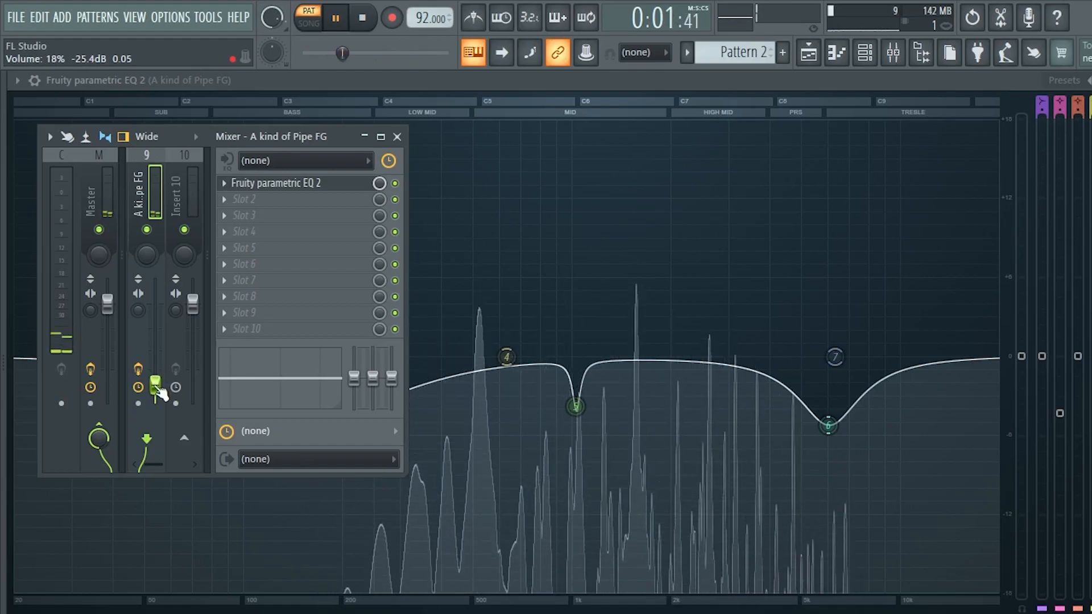
pyautogui.rightClick(147, 229)
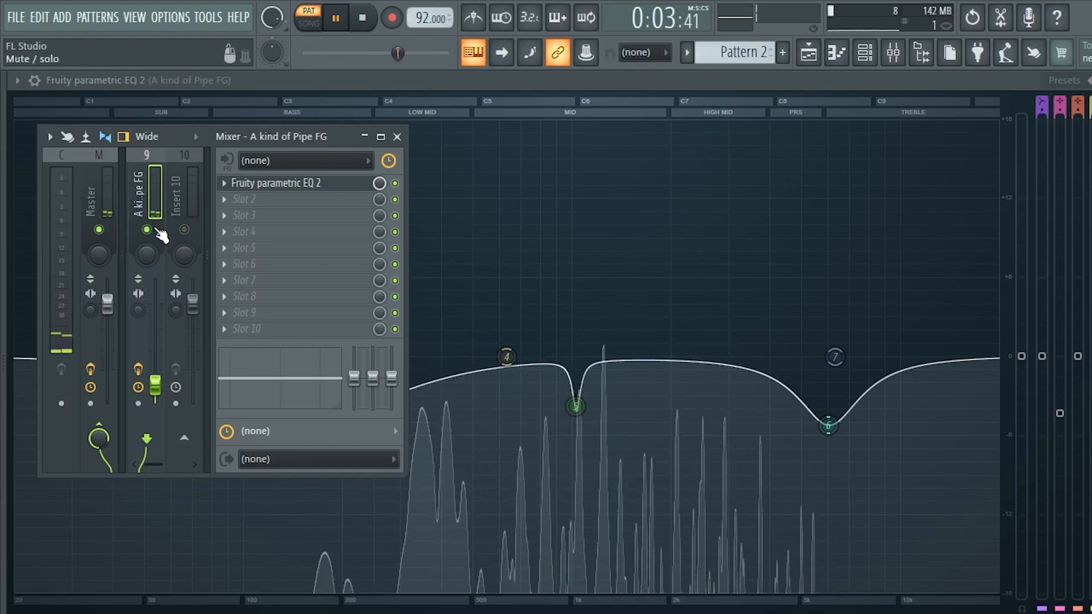
pyautogui.rightClick(149, 230)
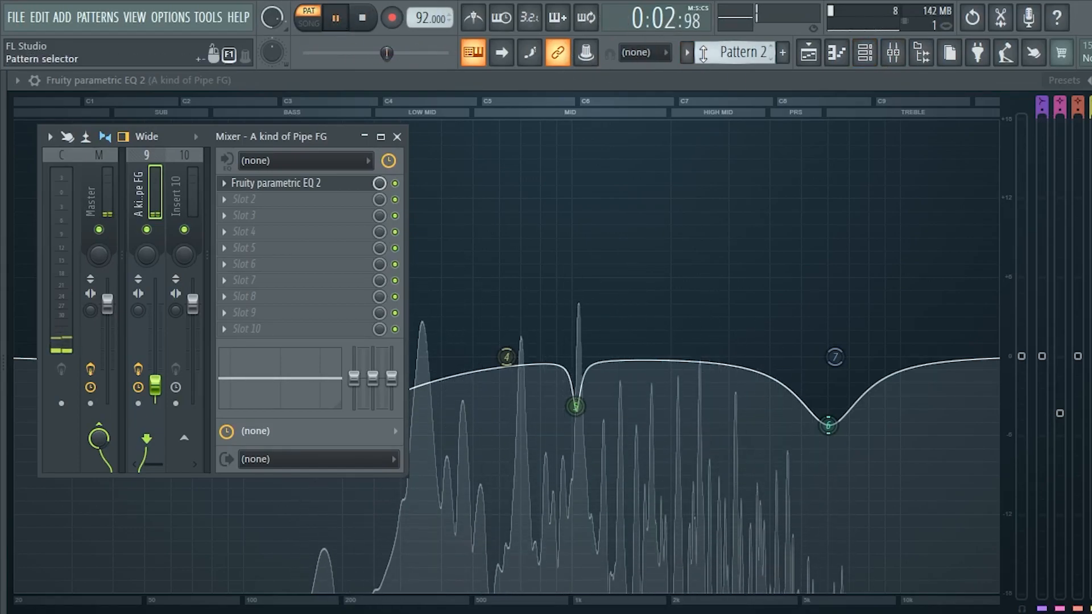
# Step: Play the full song with the drums and raise the pipe track's volume in stages to 78% (-5.2 dB)
pyautogui.click(335, 19)
pyautogui.click(310, 22)
pyautogui.click(336, 19)
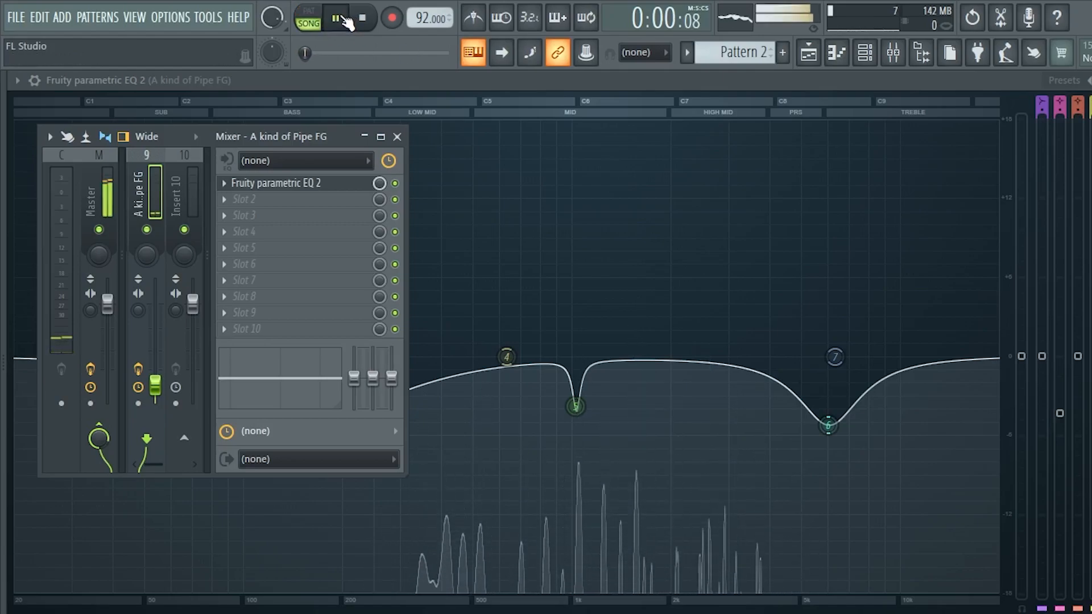
pyautogui.moveTo(156, 384); pyautogui.dragTo(156, 352)
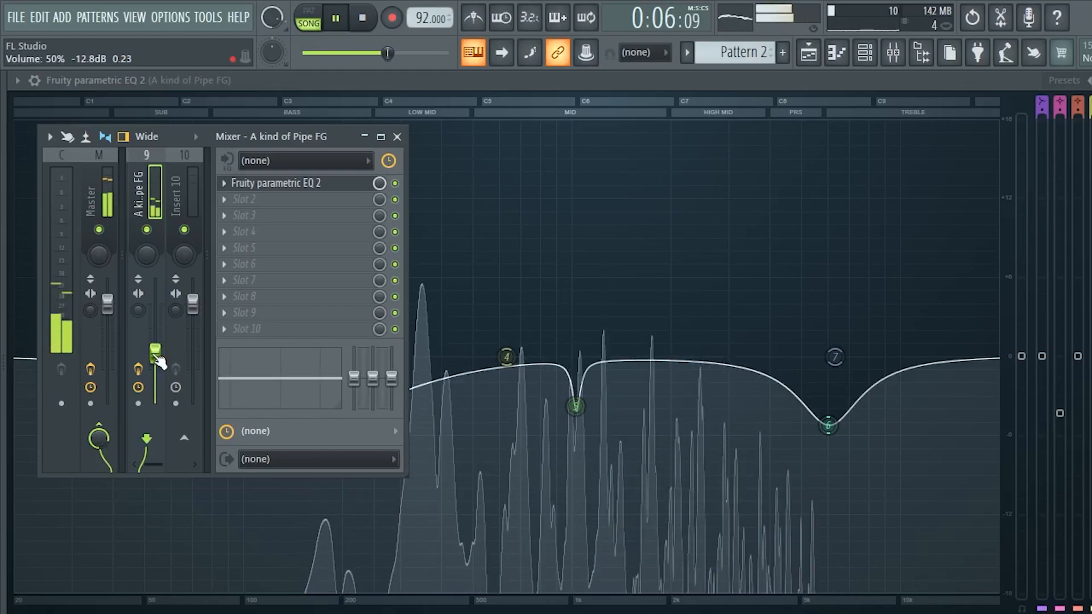
pyautogui.moveTo(156, 354); pyautogui.dragTo(155, 326)
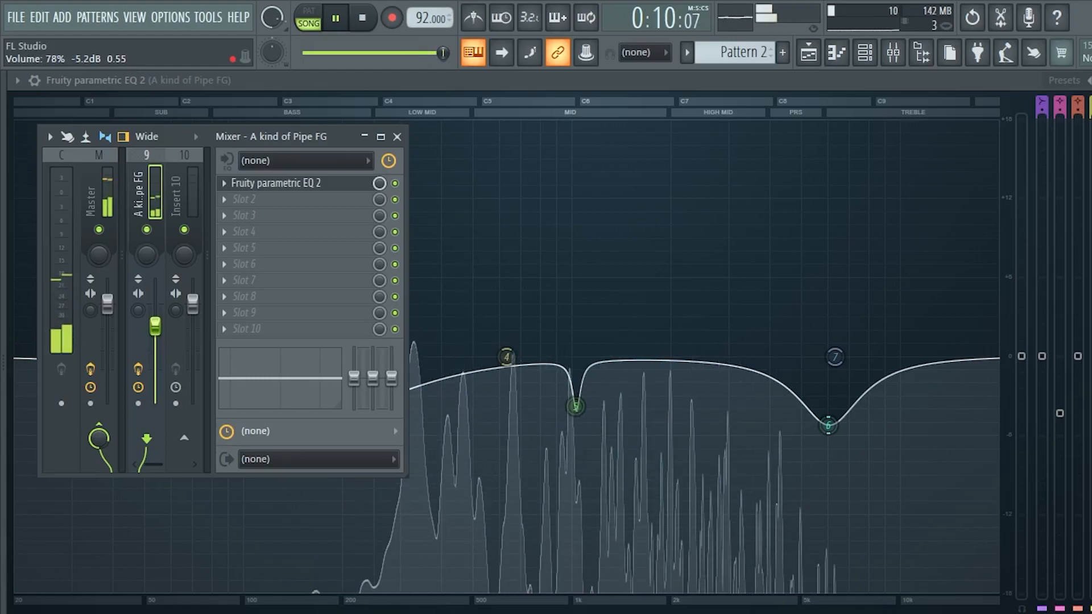
# Step: Compare the song with the pipe's EQ bypassed, and stop playback with the mixer maximized
pyautogui.click(395, 185)
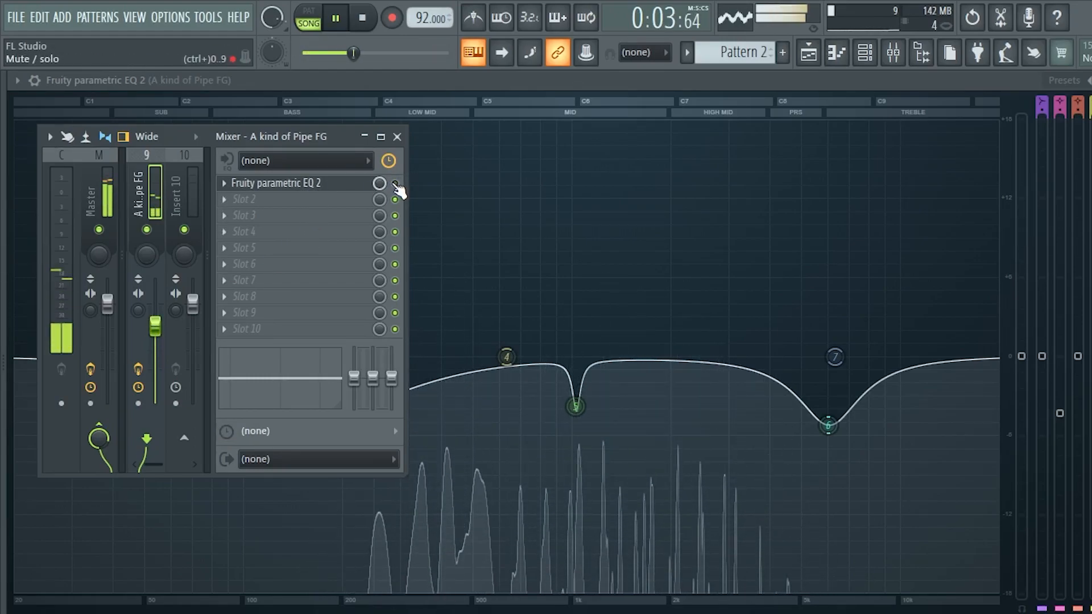
pyautogui.click(381, 136)
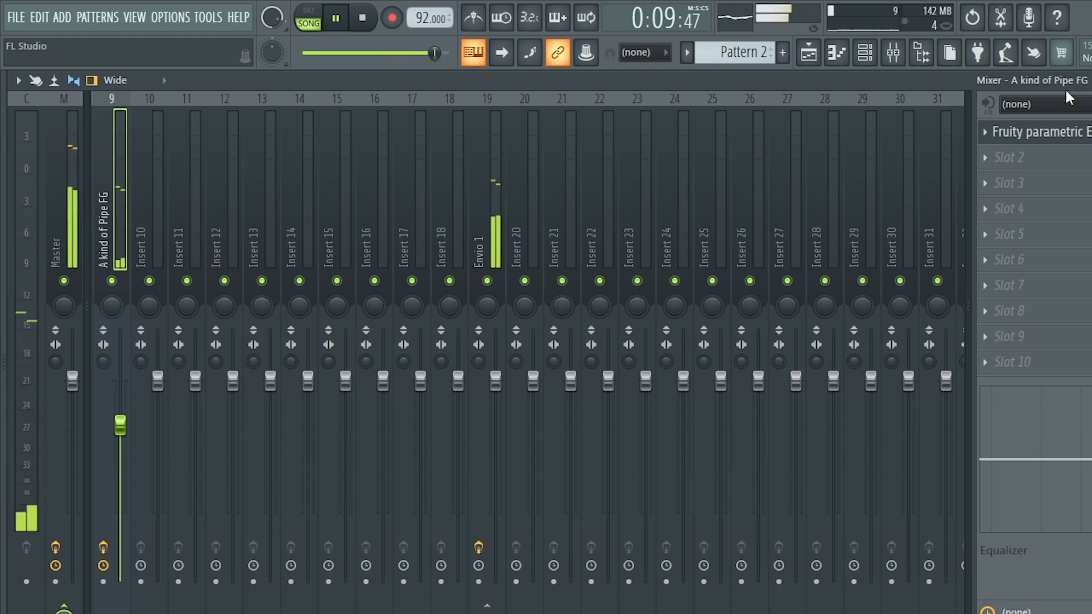
pyautogui.press('space')
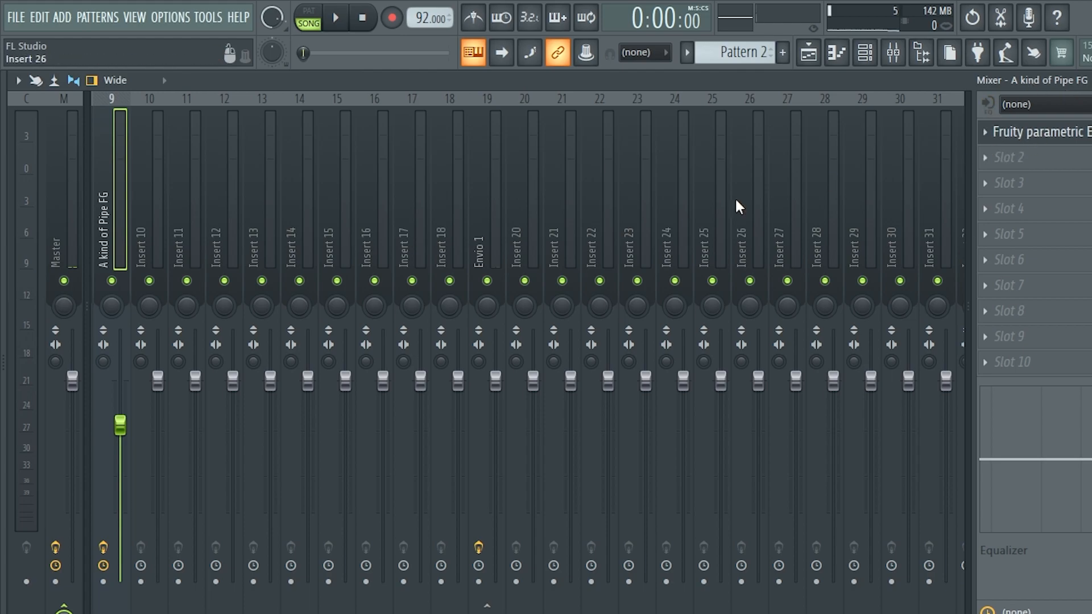
# Step: Solo the pipe track and play the song to examine its spectrum and cuts in Fruity parametric EQ 2
pyautogui.rightClick(111, 280)
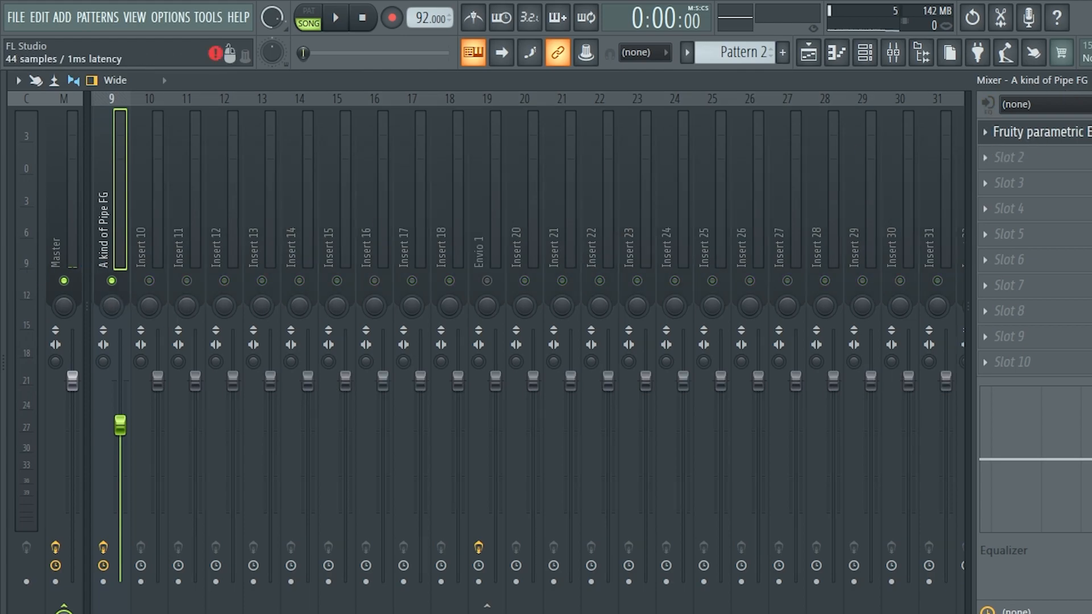
pyautogui.press('space')
pyautogui.click(1087, 138)
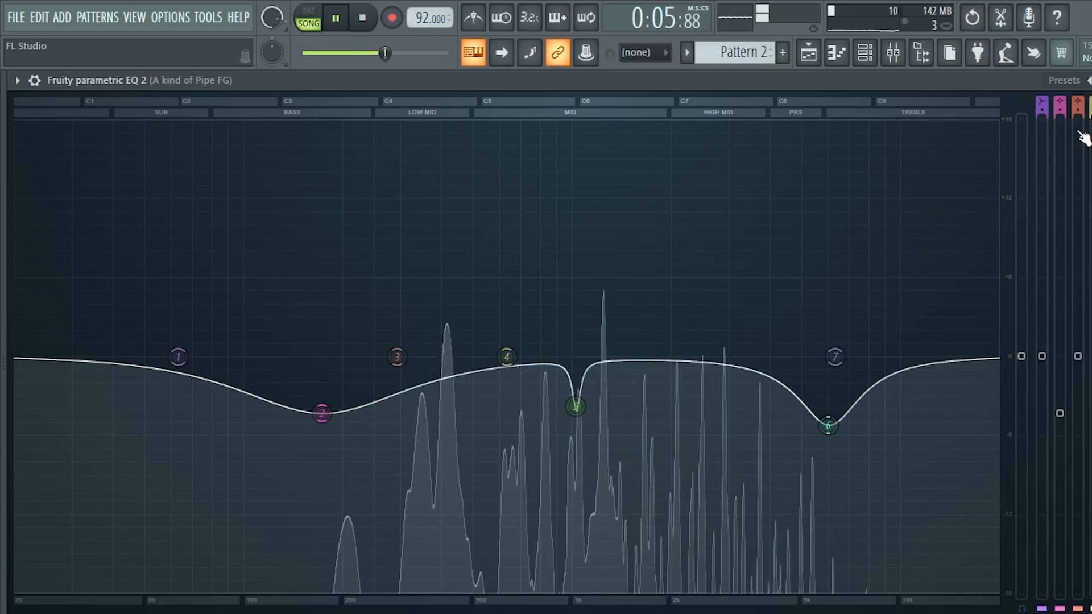
pyautogui.click(893, 52)
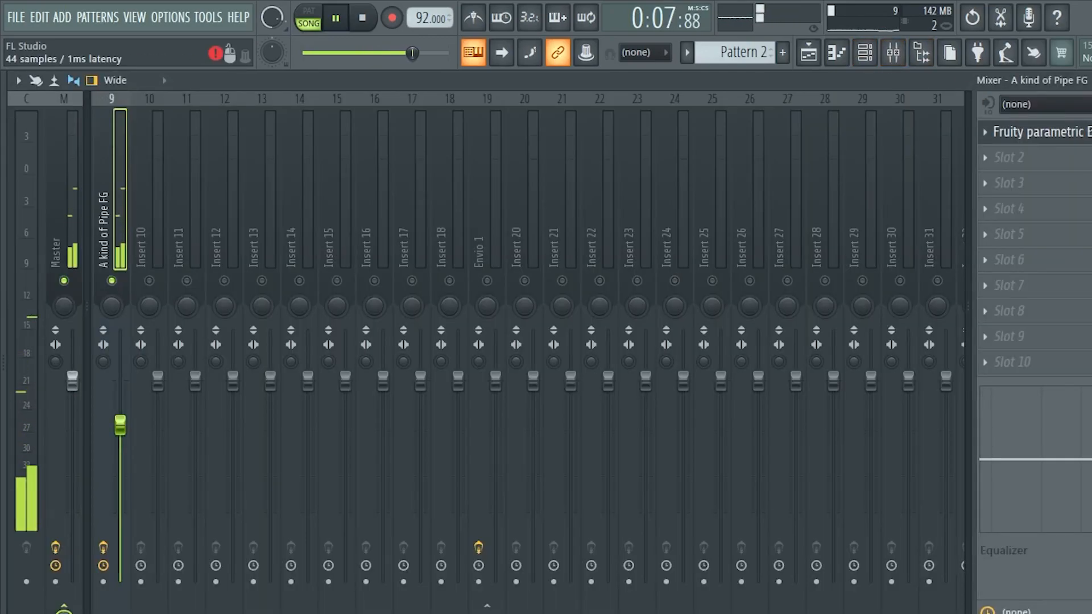
pyautogui.click(1089, 128)
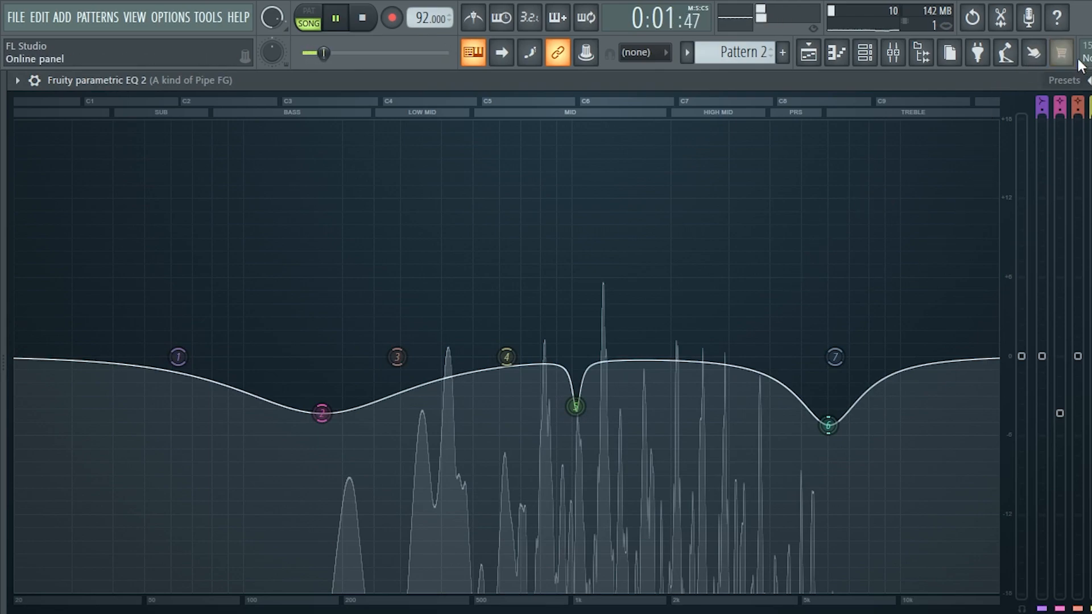
pyautogui.click(865, 52)
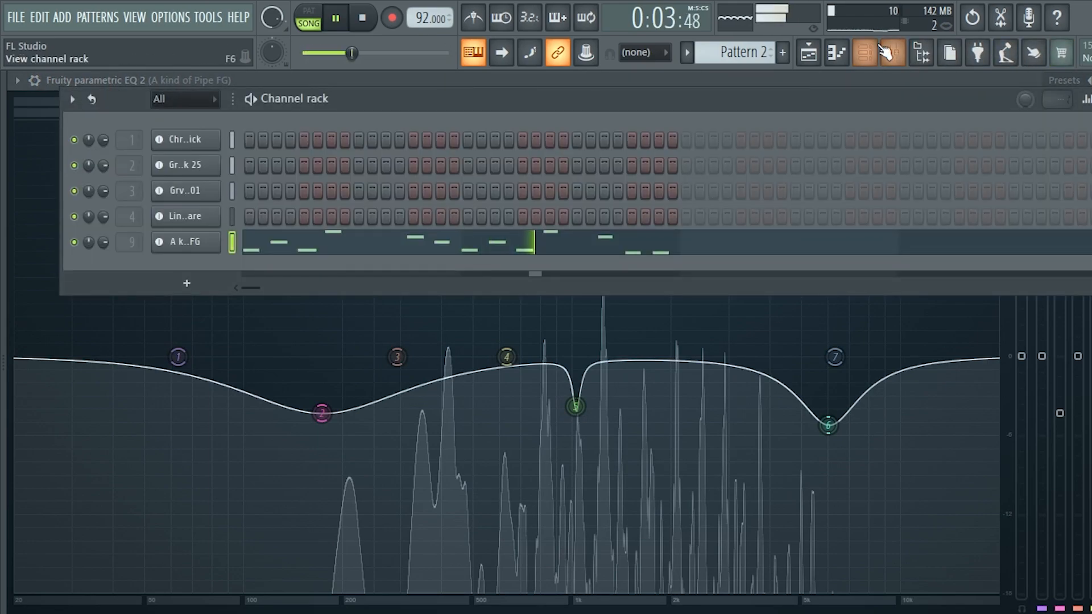
pyautogui.click(865, 52)
pyautogui.click(894, 53)
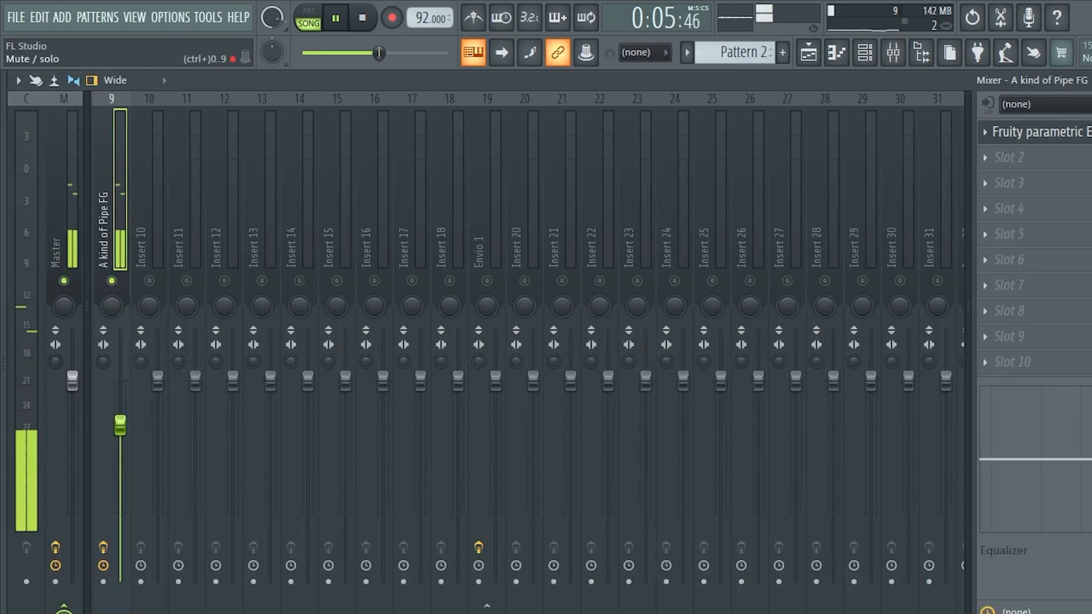
pyautogui.click(1018, 132)
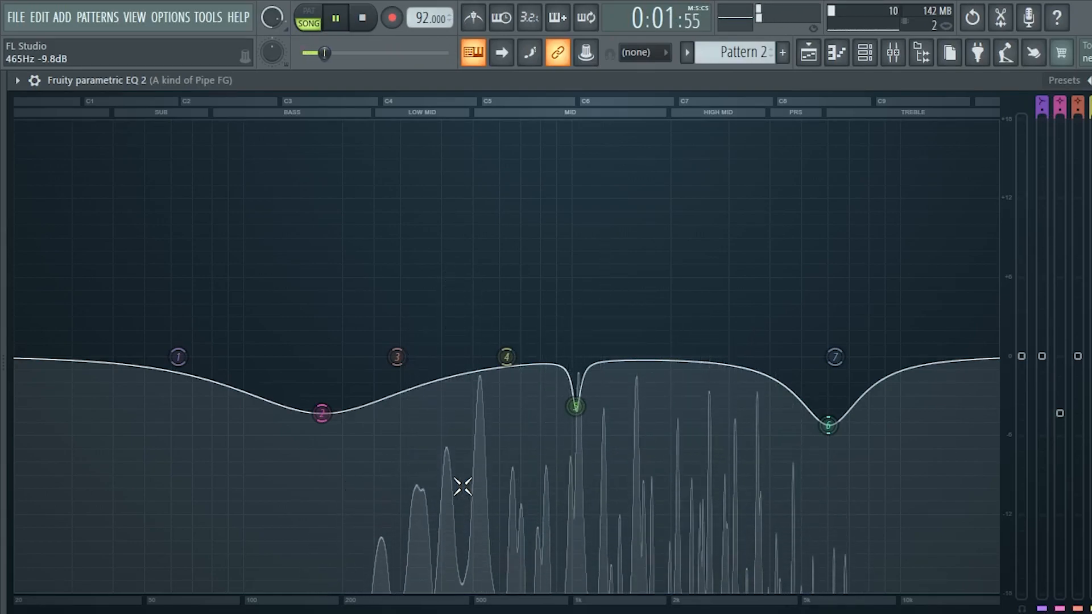
pyautogui.press('space')
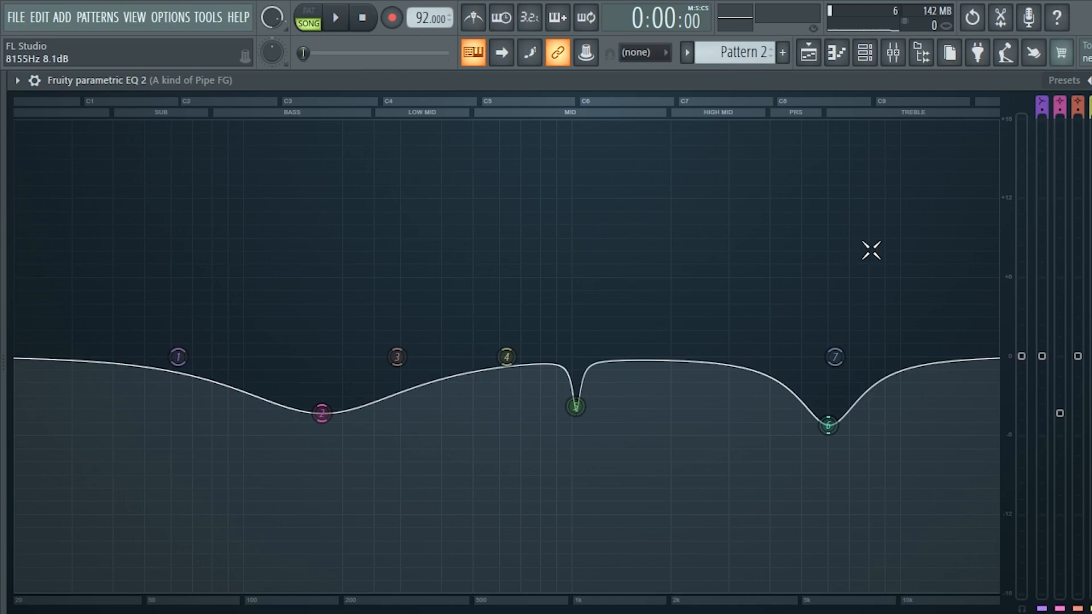
# Step: Pan the pipe mixer track slightly left and review its EQ curve before and after
pyautogui.click(893, 52)
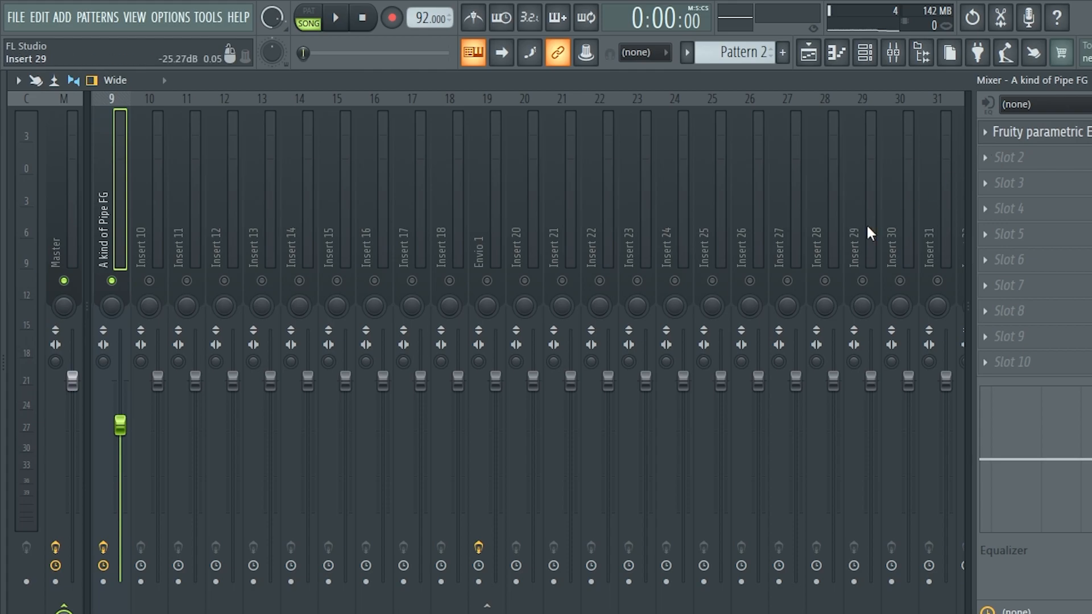
pyautogui.click(1041, 132)
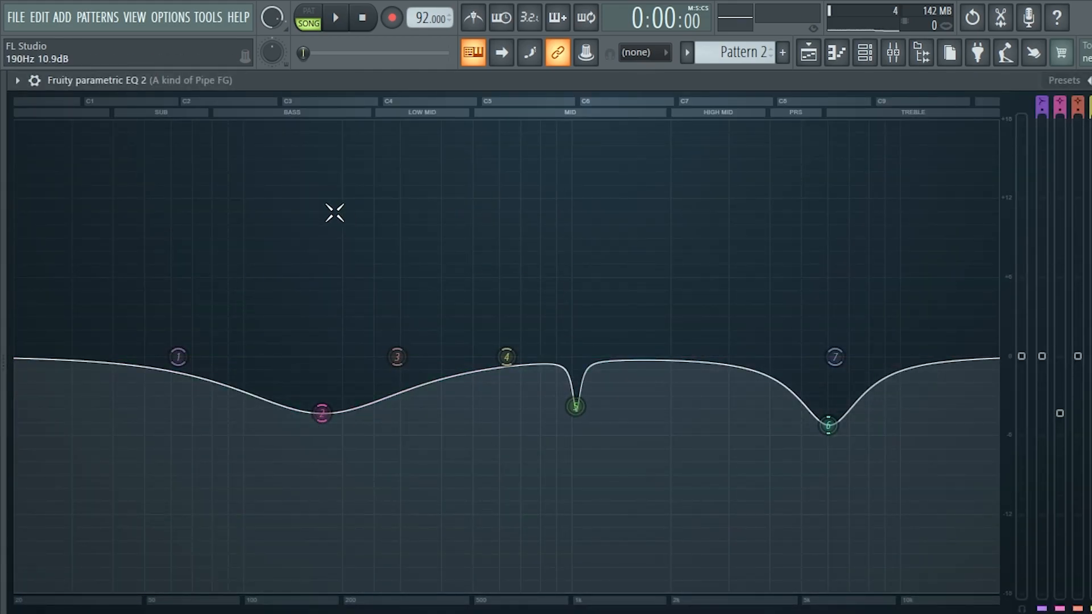
pyautogui.click(900, 59)
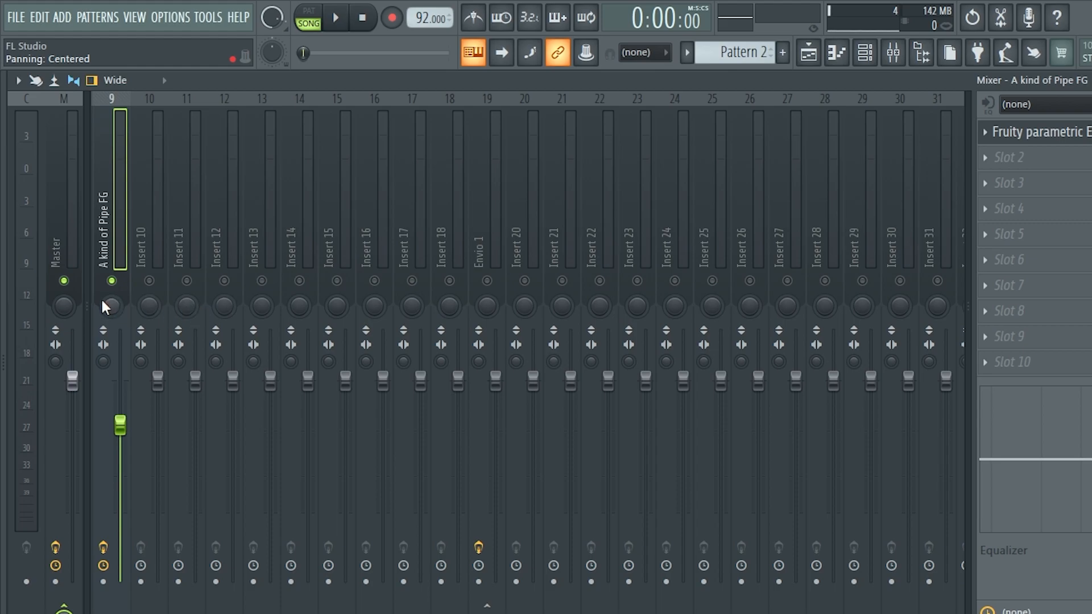
pyautogui.moveTo(102, 302); pyautogui.dragTo(103, 311)
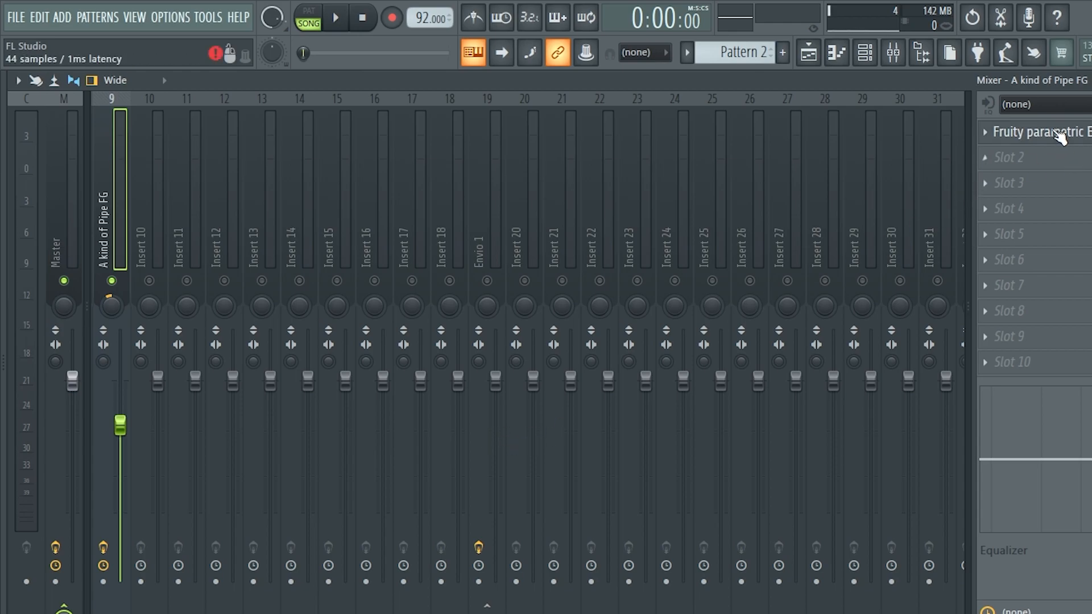
pyautogui.click(1001, 133)
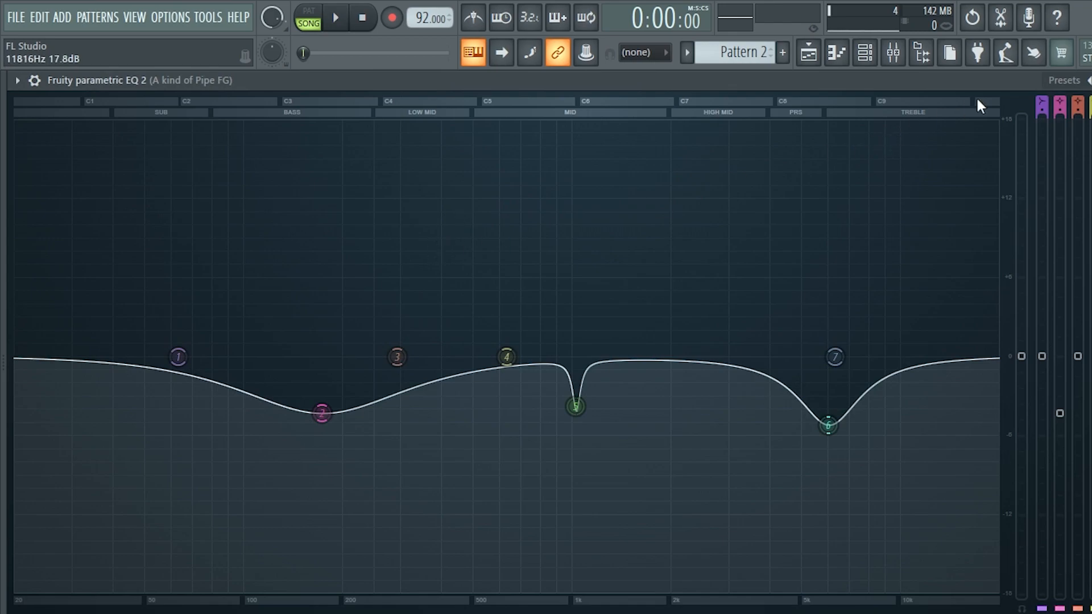
pyautogui.click(1090, 80)
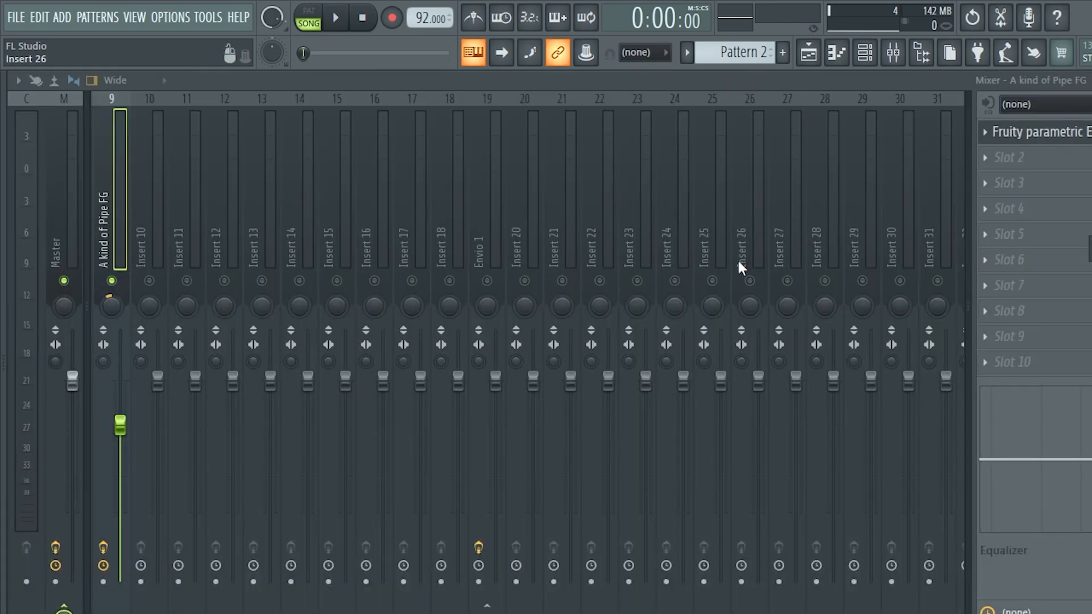